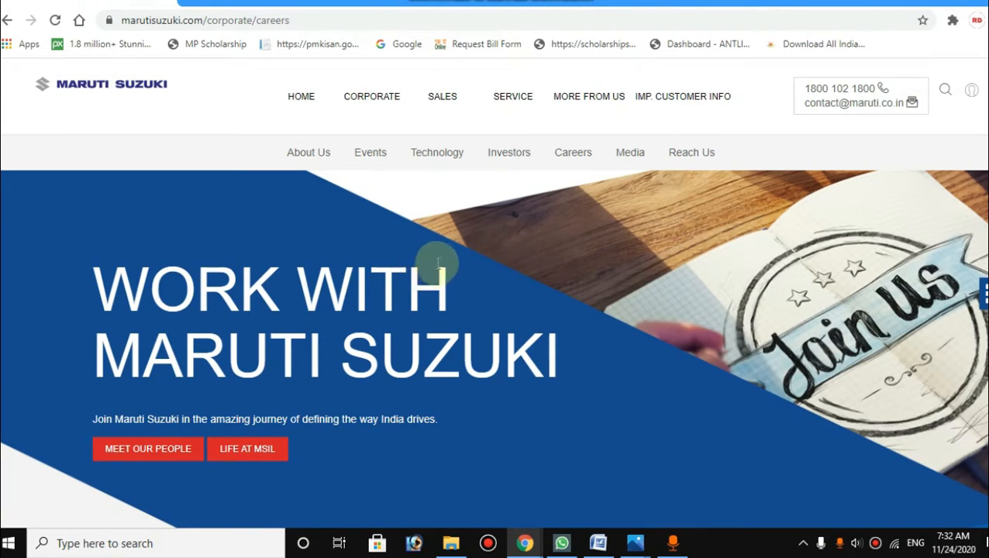
Scroll the careers page past WHY WORK WITH US down to the JOIN US cards.
{"action": "scroll", "coordinate": [435, 262], "scroll_direction": "down", "scroll_amount": 3}
{"action": "scroll", "coordinate": [442, 271], "scroll_direction": "up", "scroll_amount": 3}
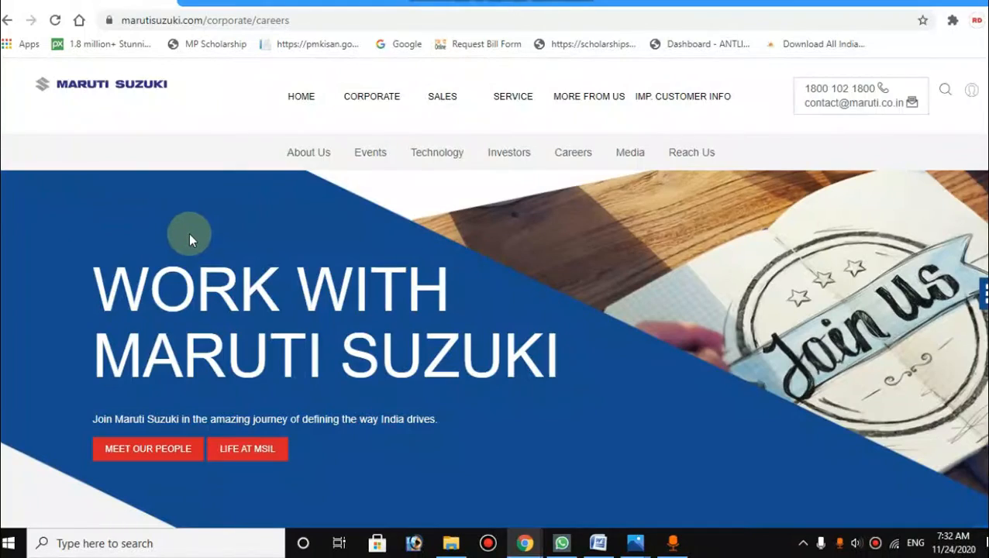
{"action": "scroll", "coordinate": [267, 239], "scroll_direction": "down", "scroll_amount": 3}
{"action": "scroll", "coordinate": [277, 246], "scroll_direction": "down", "scroll_amount": 8}
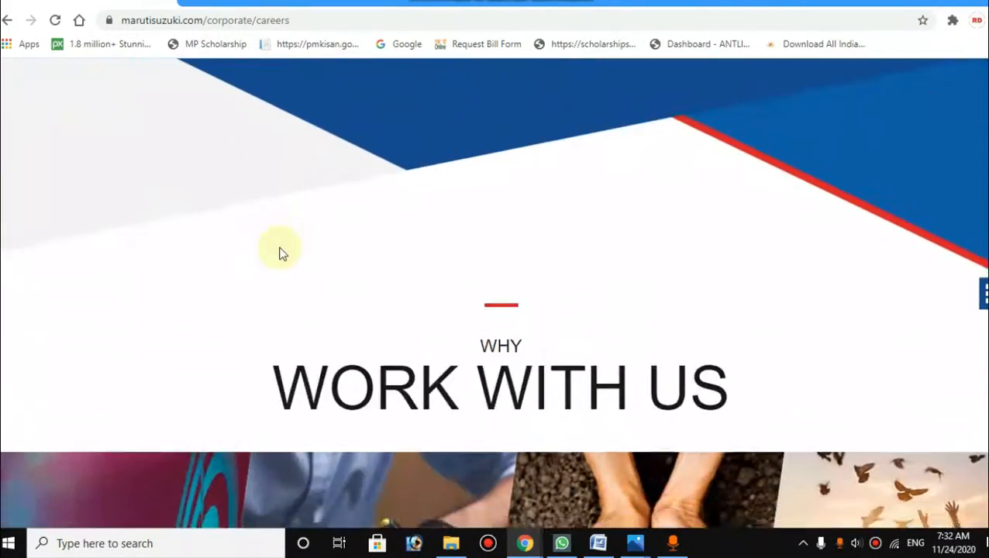
{"action": "scroll", "coordinate": [283, 250], "scroll_direction": "down", "scroll_amount": 3}
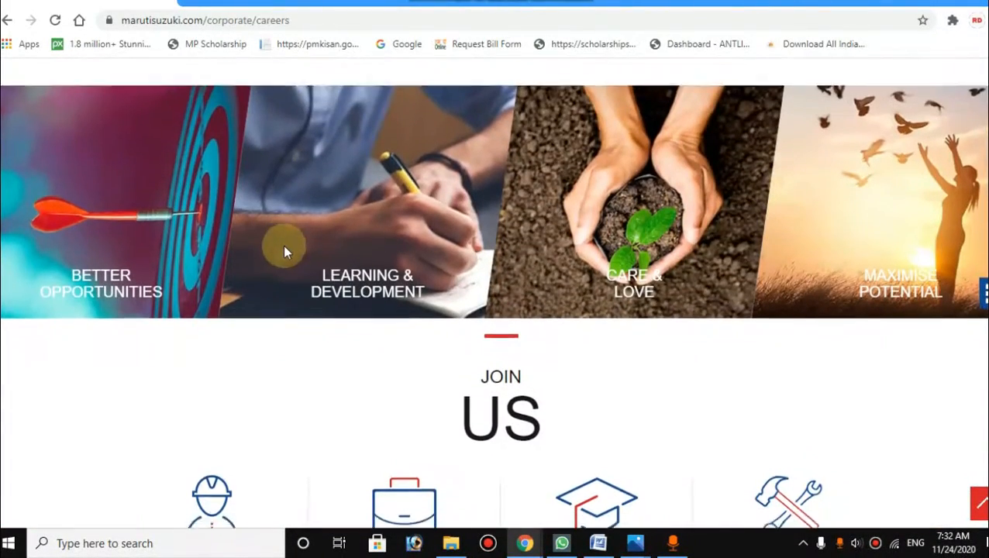
{"action": "scroll", "coordinate": [256, 297], "scroll_direction": "down", "scroll_amount": 1}
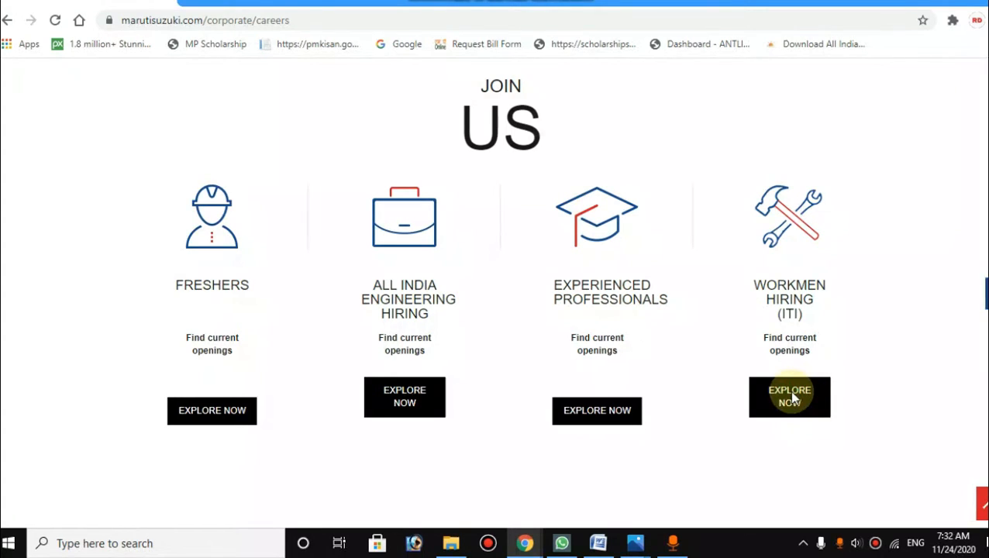
Open the Workmen Hiring (ITI) details with its EXPLORE NOW button.
{"action": "left_click", "coordinate": [793, 397]}
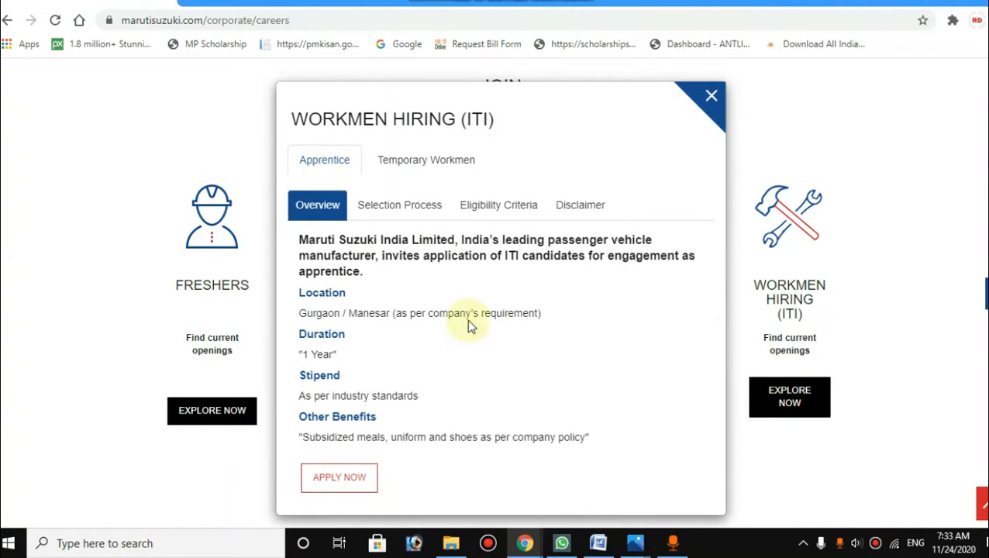
{"action": "scroll", "coordinate": [426, 329], "scroll_direction": "down", "scroll_amount": 1}
{"action": "scroll", "coordinate": [426, 329], "scroll_direction": "up", "scroll_amount": 1}
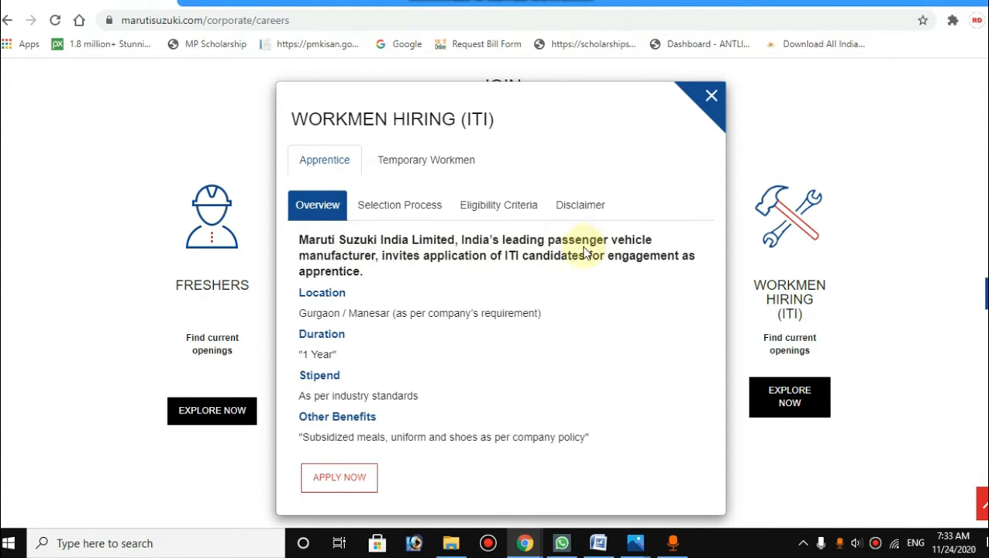
Highlight the Apprentice location, 1 Year duration, stipend terms and Other Benefits while reading.
{"action": "left_click_drag", "start_coordinate": [301, 314], "coordinate": [565, 314]}
{"action": "left_click_drag", "start_coordinate": [302, 353], "coordinate": [359, 363]}
{"action": "left_click", "coordinate": [360, 361]}
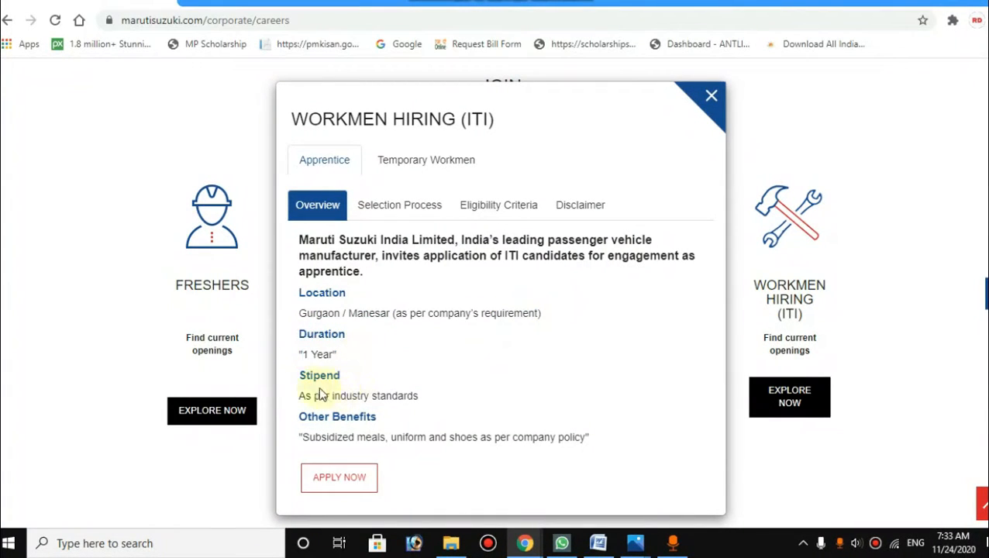
{"action": "left_click_drag", "start_coordinate": [295, 394], "coordinate": [462, 397]}
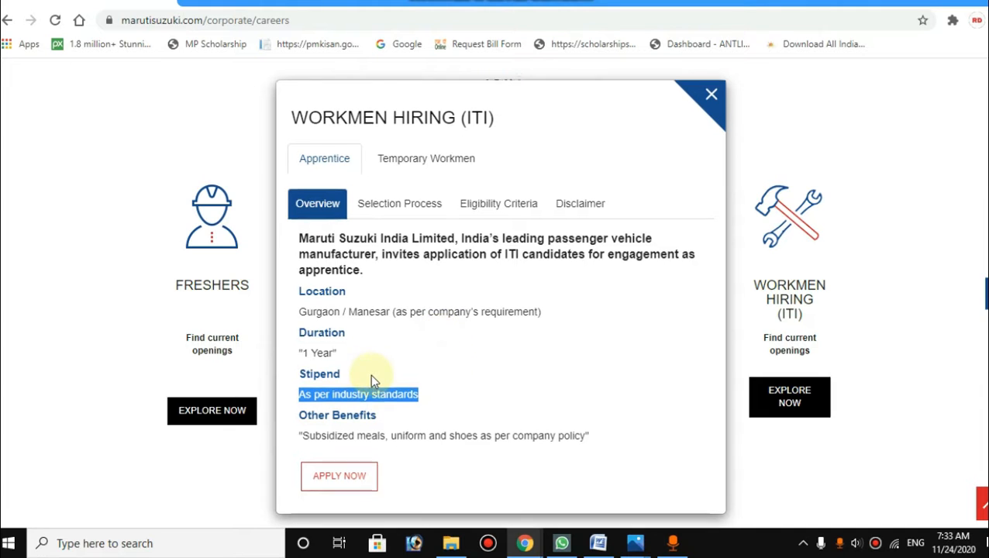
{"action": "scroll", "coordinate": [357, 399], "scroll_direction": "down", "scroll_amount": 1}
{"action": "left_click_drag", "start_coordinate": [301, 427], "coordinate": [650, 433]}
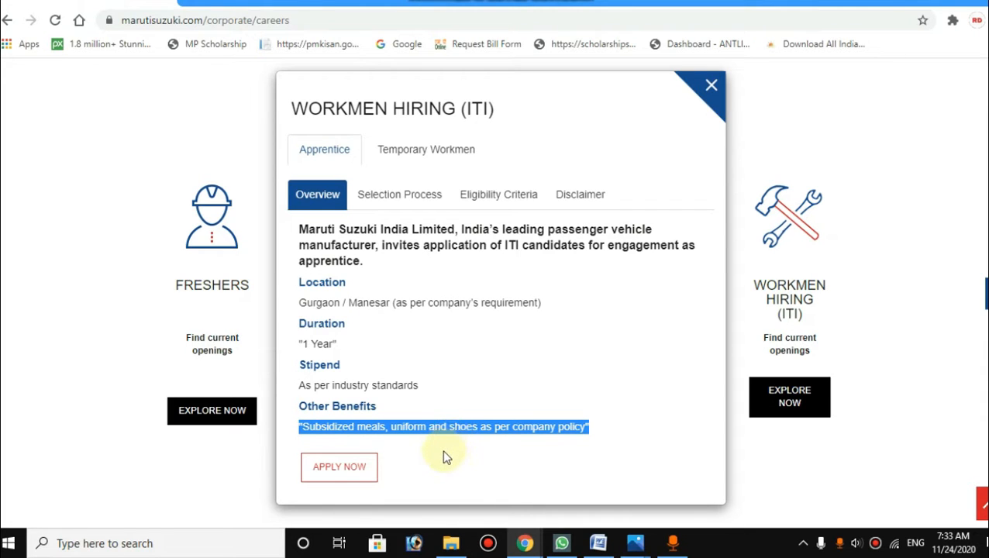
{"action": "left_click", "coordinate": [618, 430]}
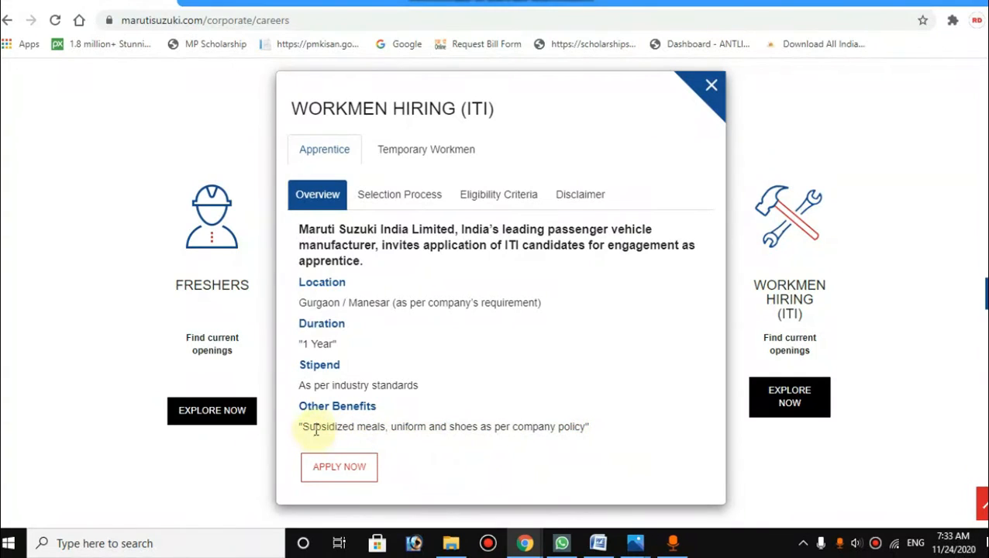
{"action": "left_click_drag", "start_coordinate": [307, 428], "coordinate": [603, 428]}
{"action": "left_click", "coordinate": [600, 425]}
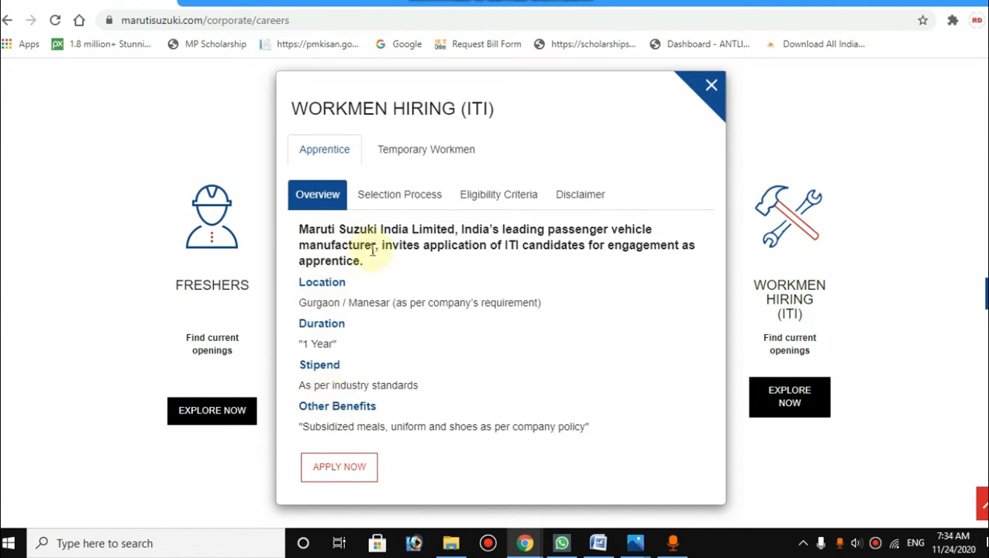
Switch to Temporary Workmen and highlight its location, 7 months duration, salary and subsidized benefits.
{"action": "left_click", "coordinate": [414, 155]}
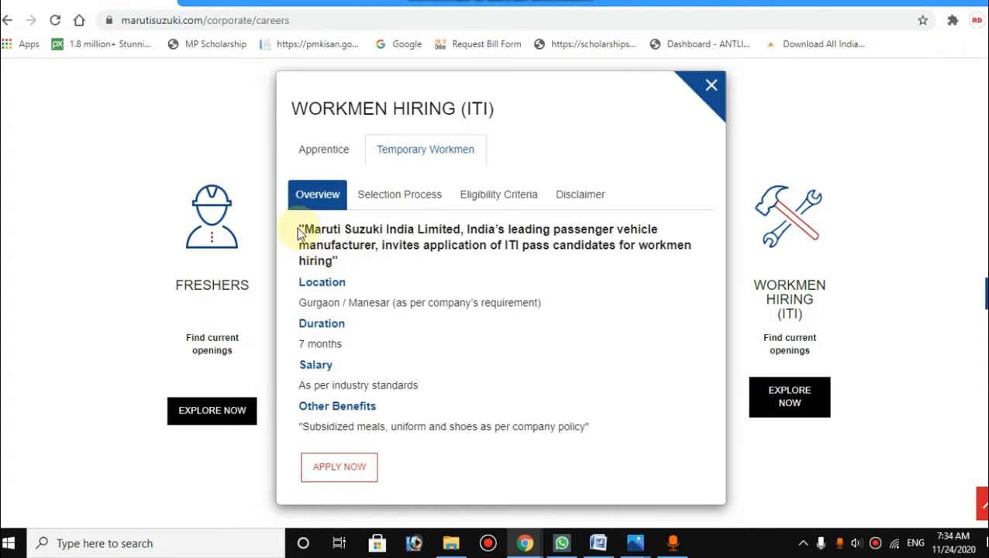
{"action": "left_click_drag", "start_coordinate": [296, 306], "coordinate": [541, 304]}
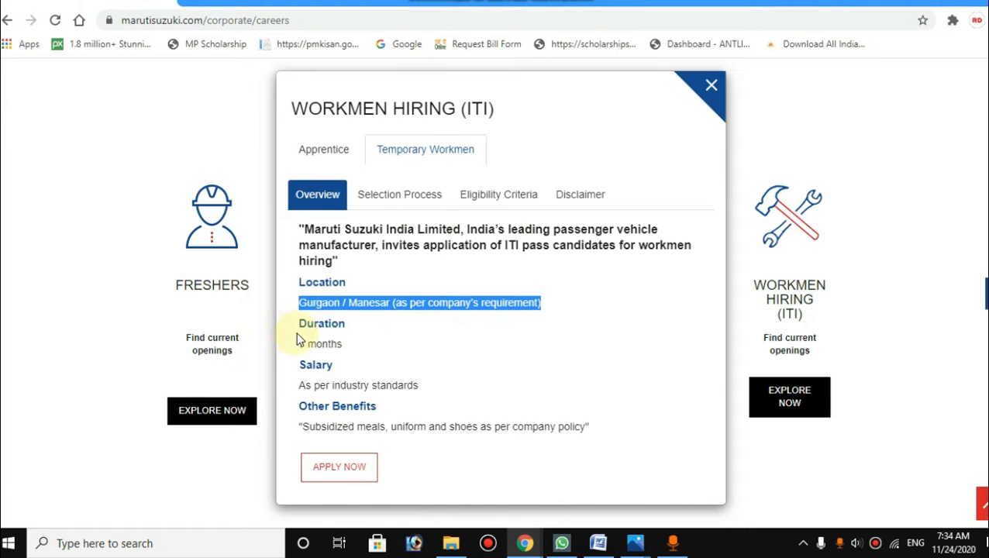
{"action": "left_click_drag", "start_coordinate": [297, 344], "coordinate": [351, 345]}
{"action": "left_click", "coordinate": [365, 339]}
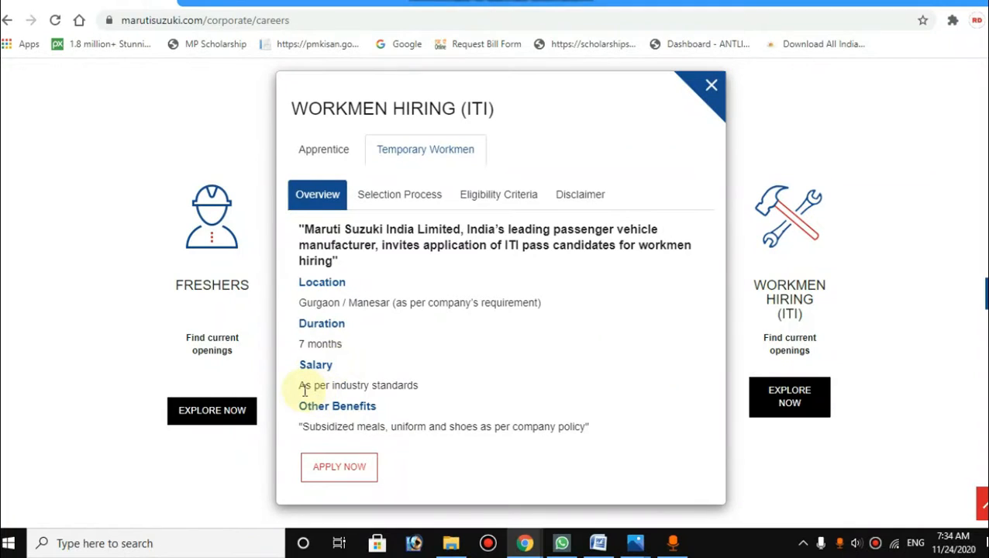
{"action": "left_click_drag", "start_coordinate": [292, 383], "coordinate": [449, 380]}
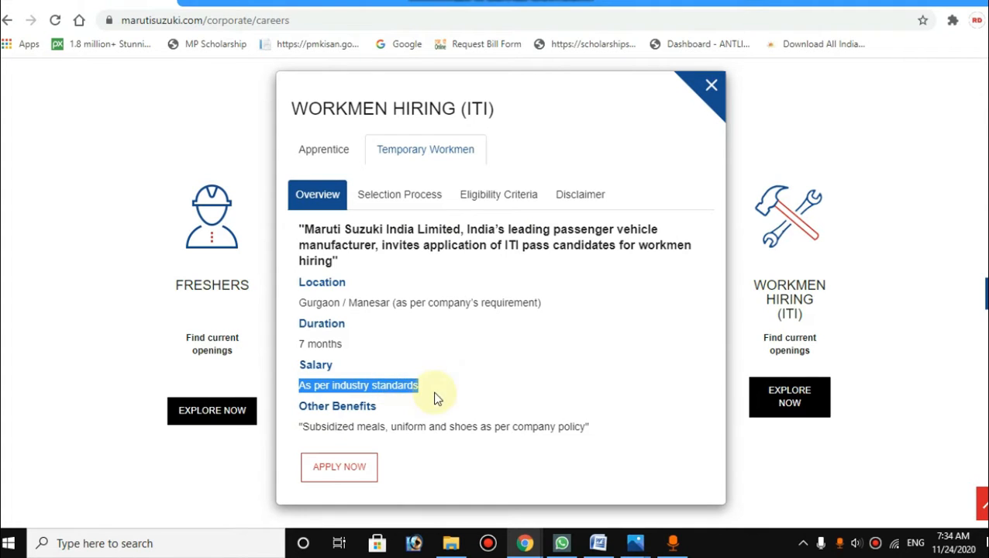
{"action": "left_click", "coordinate": [423, 384]}
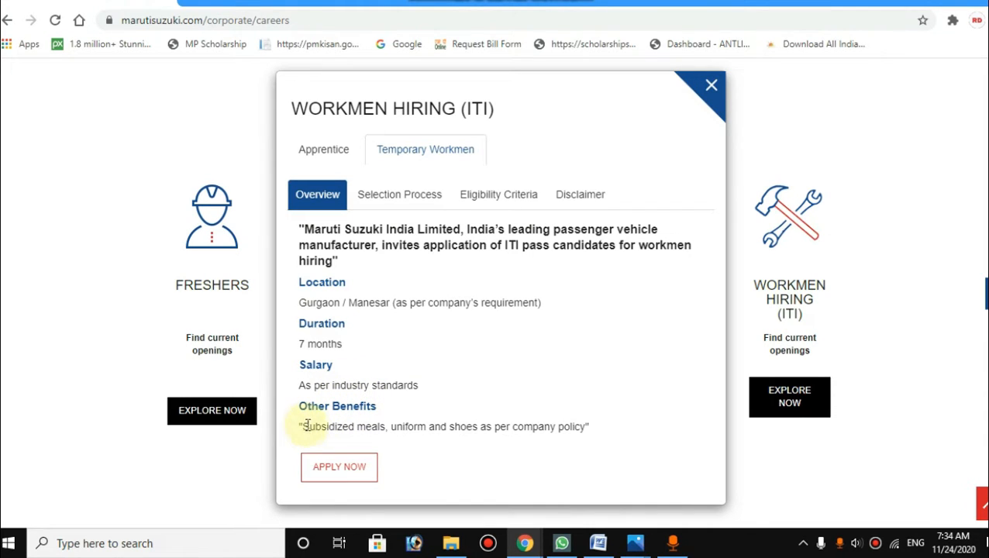
{"action": "double_click", "coordinate": [329, 426]}
{"action": "left_click_drag", "start_coordinate": [397, 426], "coordinate": [300, 426]}
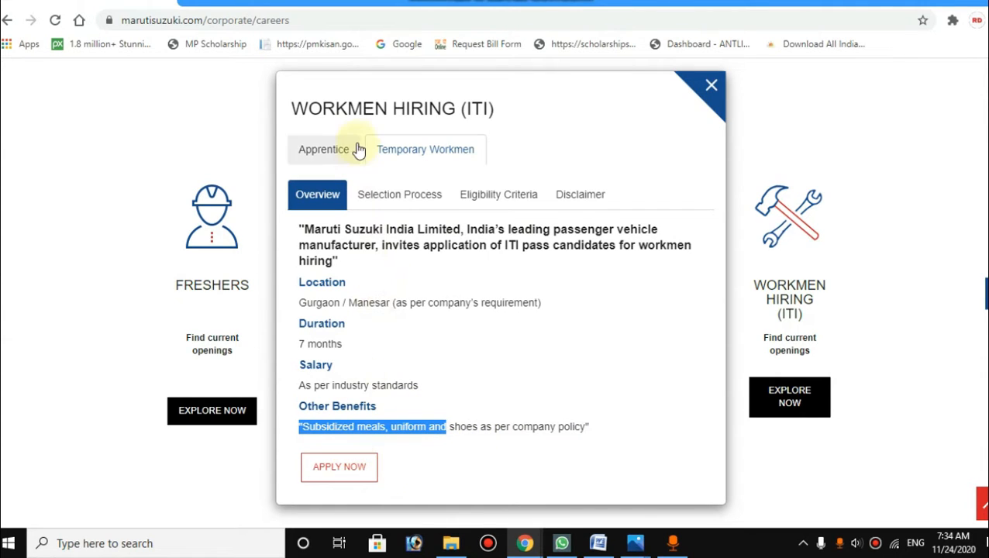
Open the Temporary Workmen Selection Process and highlight step 1, Online Assessment.
{"action": "left_click", "coordinate": [387, 199]}
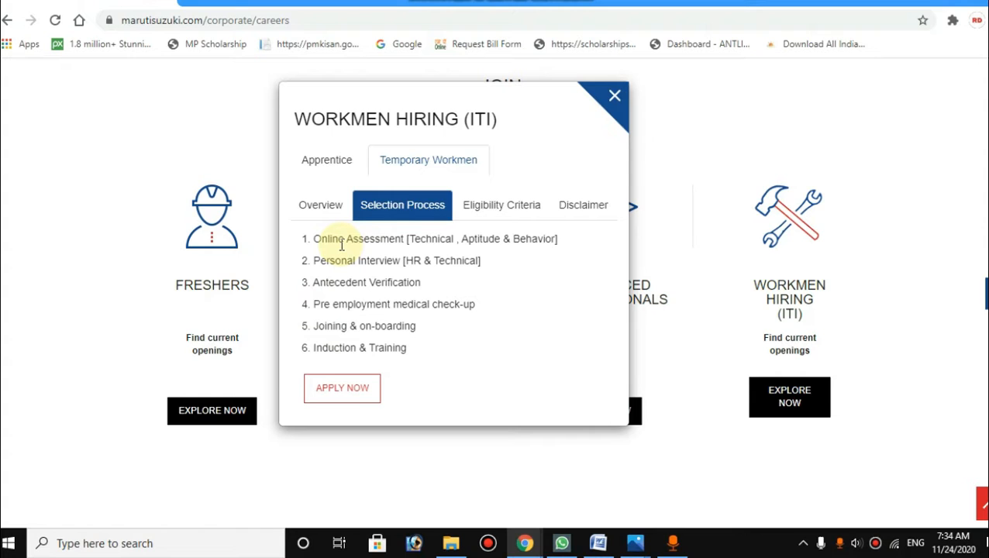
{"action": "left_click_drag", "start_coordinate": [302, 238], "coordinate": [582, 236]}
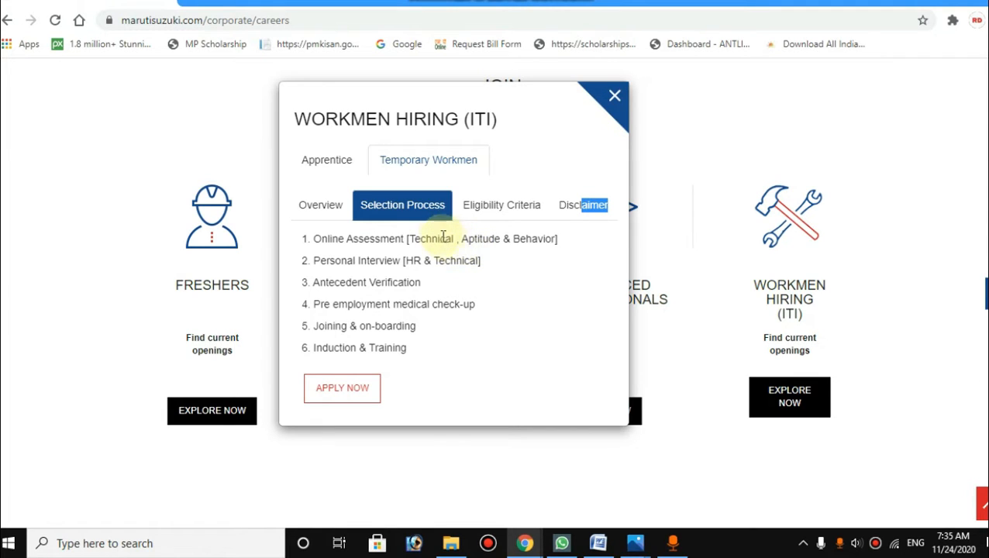
{"action": "left_click_drag", "start_coordinate": [501, 236], "coordinate": [574, 250]}
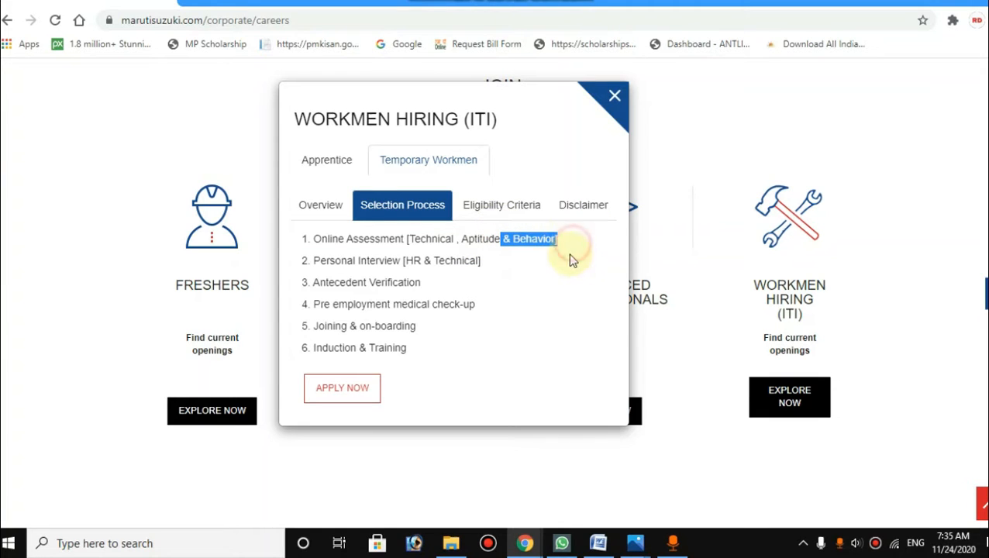
{"action": "left_click", "coordinate": [552, 257]}
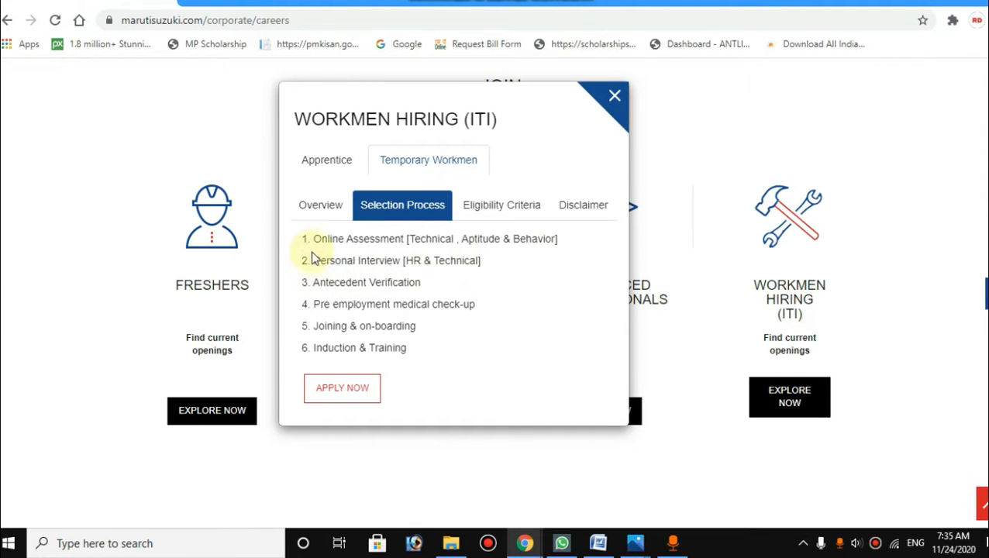
{"action": "left_click_drag", "start_coordinate": [311, 261], "coordinate": [496, 269]}
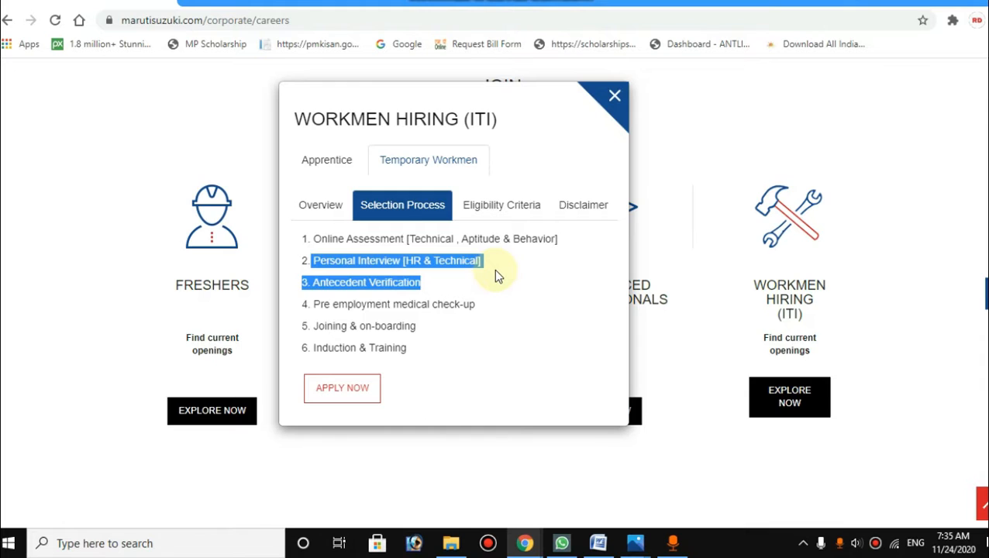
{"action": "left_click", "coordinate": [495, 270]}
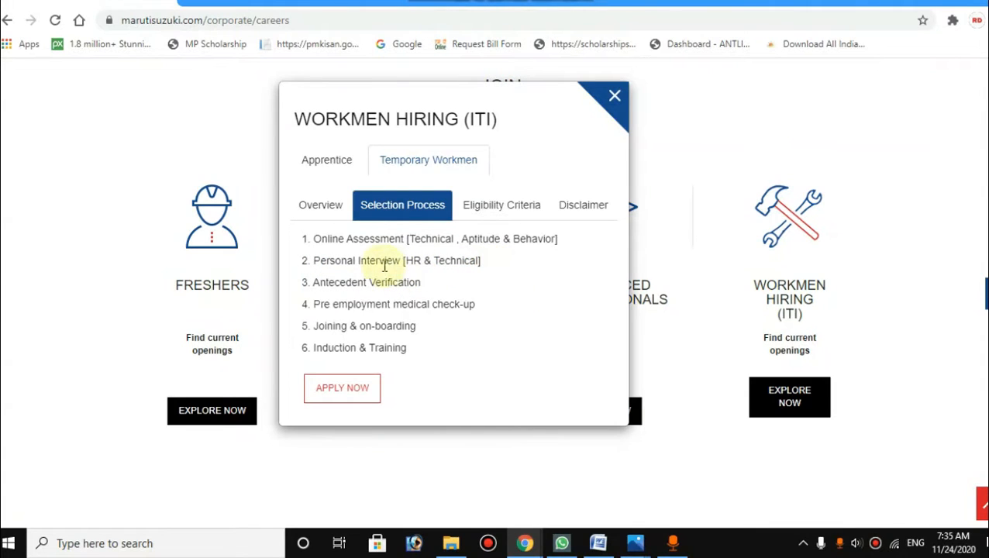
Highlight steps 2–6: Personal Interview, Antecedent Verification, medical check-up, Joining & on-boarding, Induction & Training.
{"action": "left_click_drag", "start_coordinate": [309, 261], "coordinate": [499, 266]}
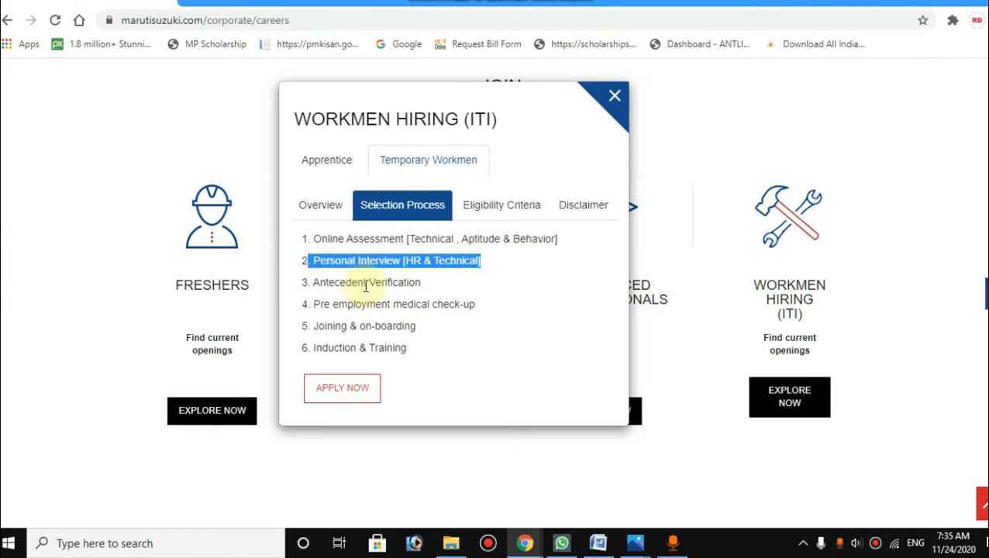
{"action": "double_click", "coordinate": [411, 284]}
{"action": "left_click_drag", "start_coordinate": [415, 284], "coordinate": [324, 294]}
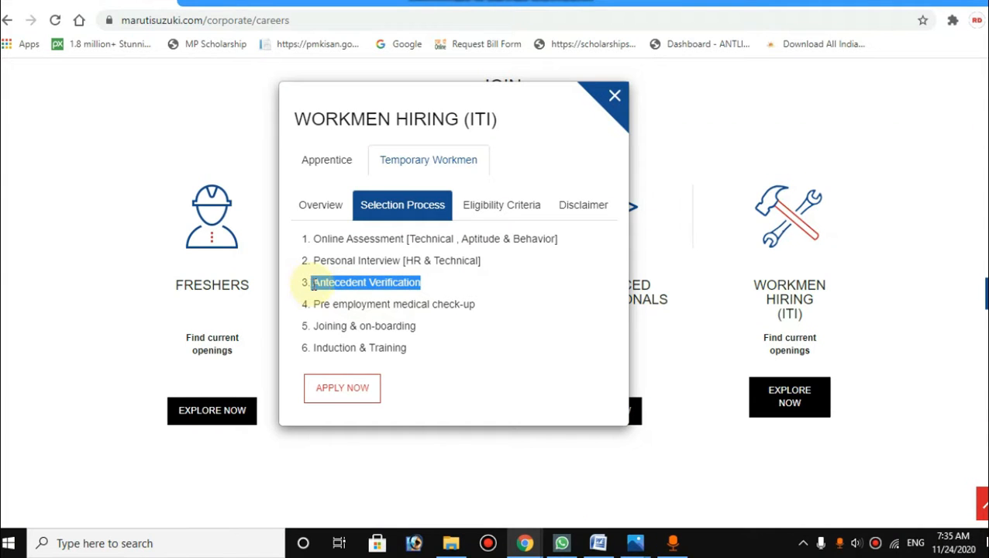
{"action": "left_click_drag", "start_coordinate": [302, 307], "coordinate": [506, 307]}
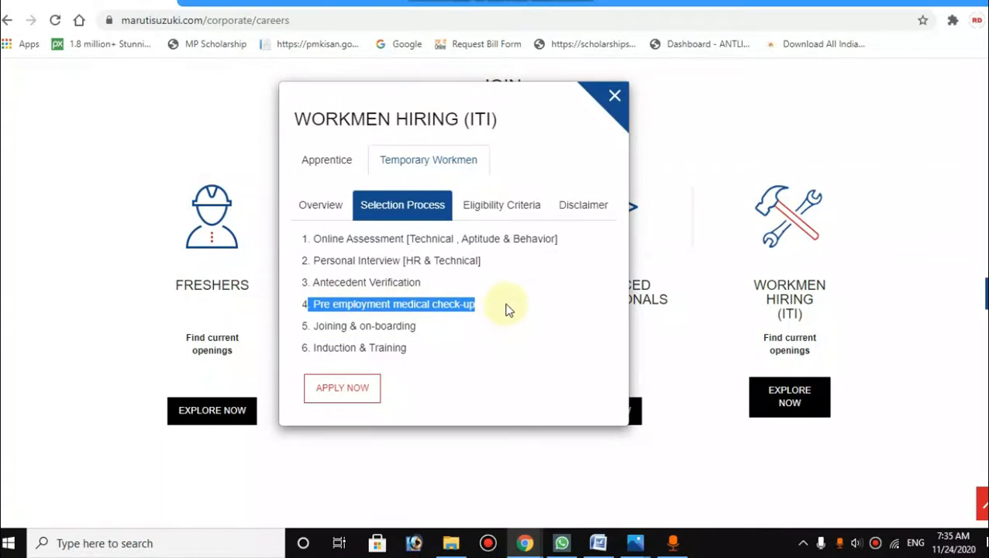
{"action": "left_click", "coordinate": [505, 308]}
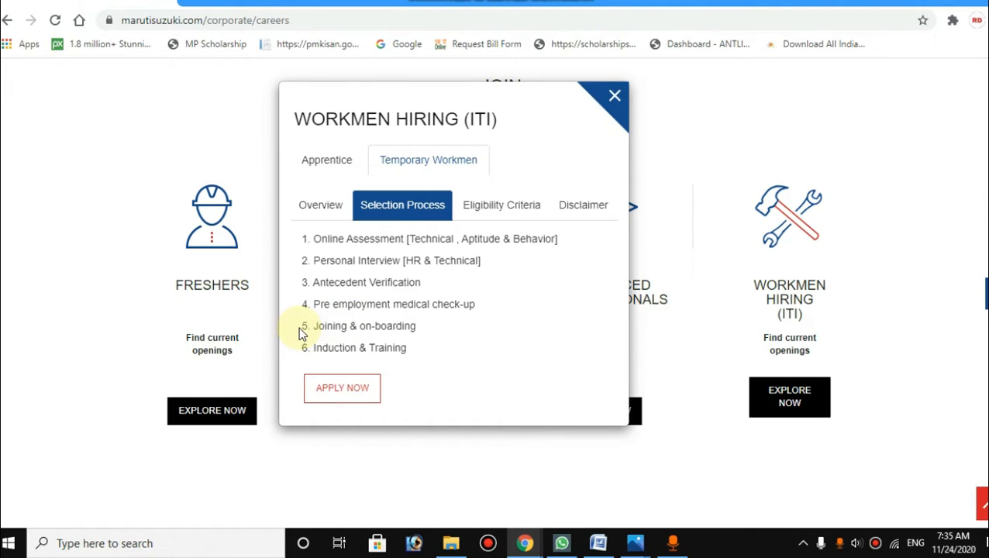
{"action": "left_click_drag", "start_coordinate": [309, 324], "coordinate": [437, 331]}
{"action": "left_click", "coordinate": [437, 331]}
{"action": "left_click_drag", "start_coordinate": [324, 350], "coordinate": [419, 349]}
{"action": "left_click", "coordinate": [417, 347]}
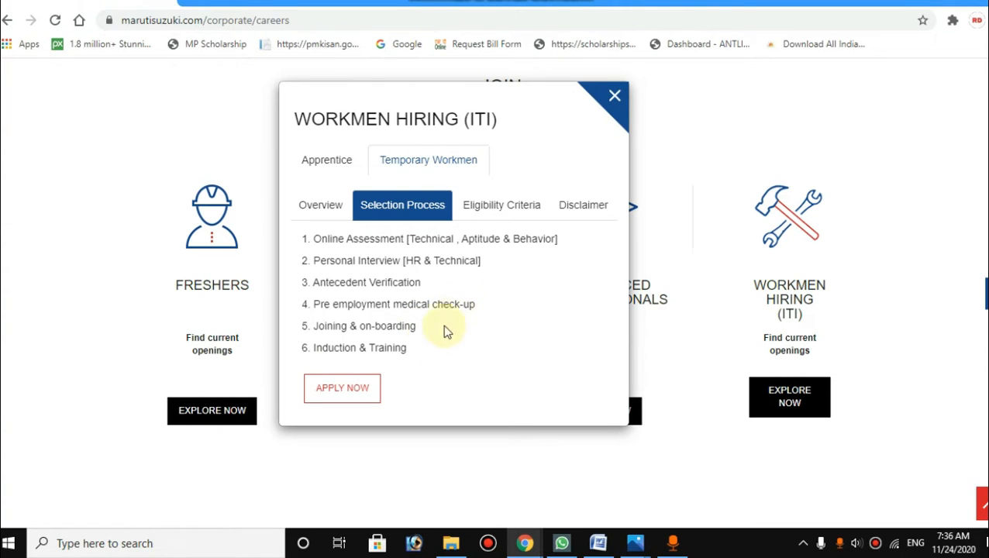
{"action": "left_click_drag", "start_coordinate": [305, 344], "coordinate": [431, 346]}
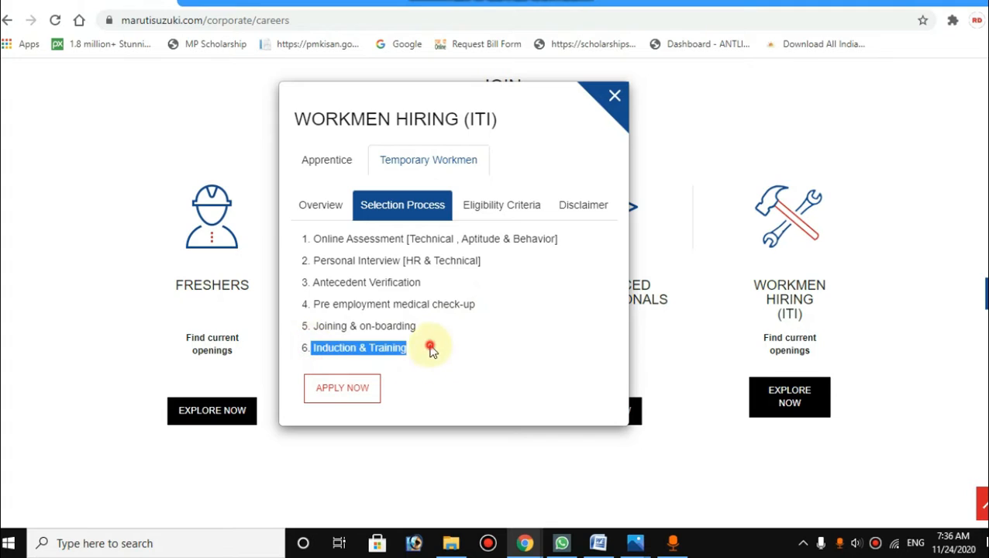
{"action": "left_click", "coordinate": [424, 347]}
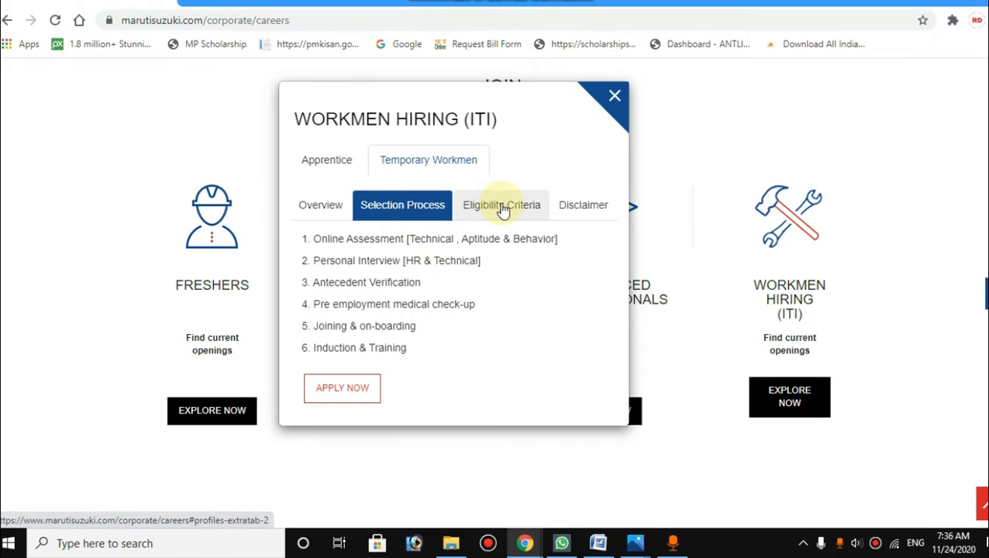
Open the Temporary Workmen Eligibility Criteria and highlight the listed trades starting with Fitter.
{"action": "left_click", "coordinate": [503, 208]}
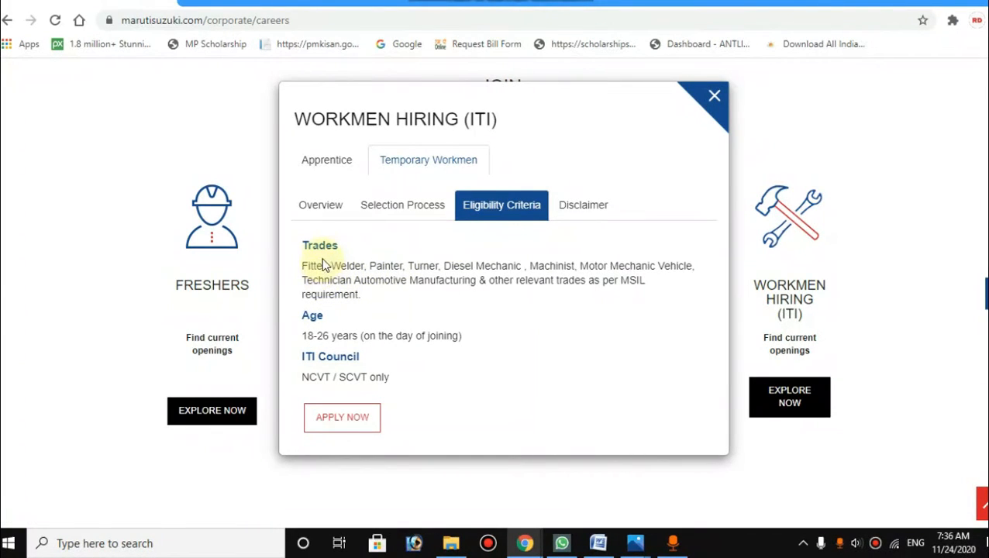
{"action": "left_click_drag", "start_coordinate": [305, 265], "coordinate": [328, 265]}
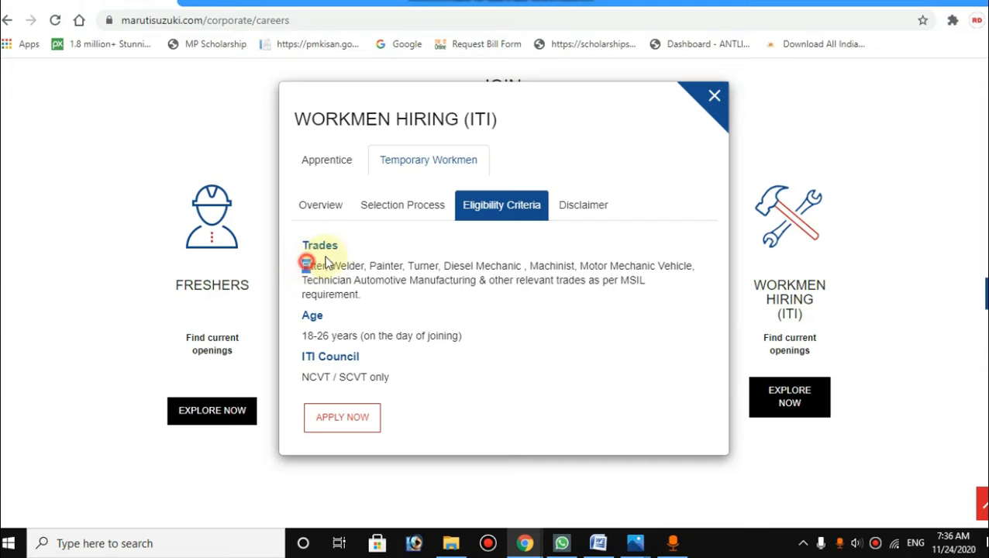
{"action": "left_click_drag", "start_coordinate": [297, 300], "coordinate": [568, 281]}
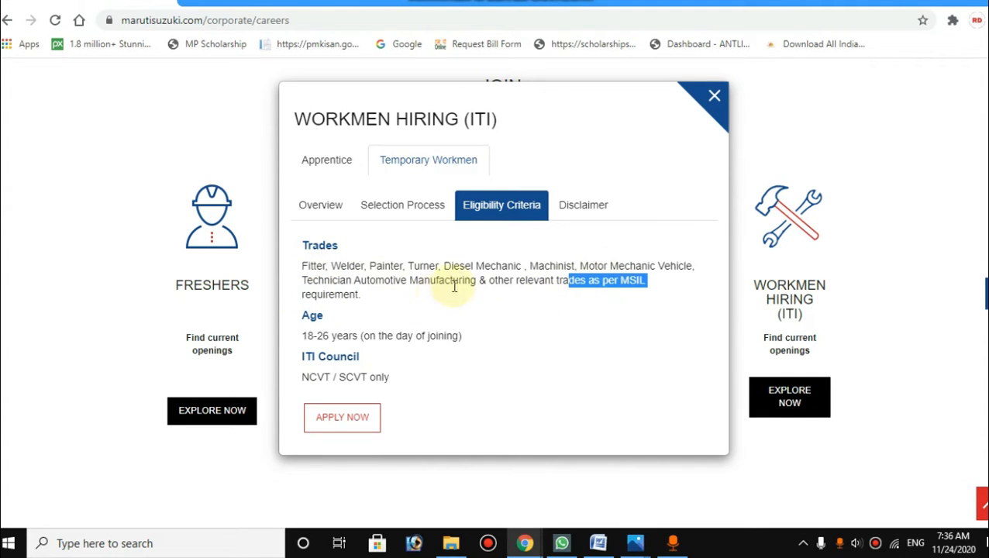
{"action": "left_click", "coordinate": [498, 295]}
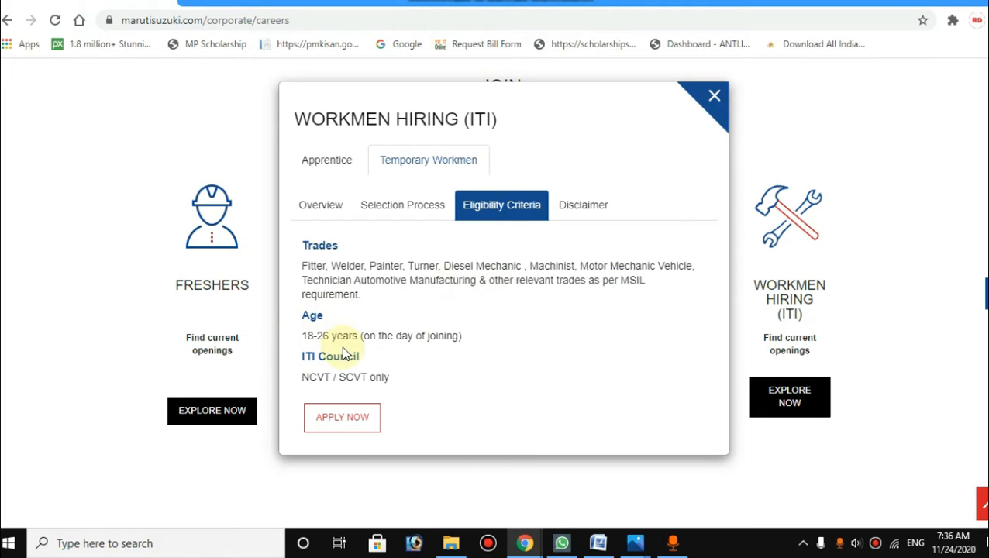
Highlight the 18-26 years age limit, the NCVT / SCVT only rule, and the trades paragraph.
{"action": "left_click", "coordinate": [304, 335]}
{"action": "left_click_drag", "start_coordinate": [316, 335], "coordinate": [459, 362]}
{"action": "left_click", "coordinate": [475, 338]}
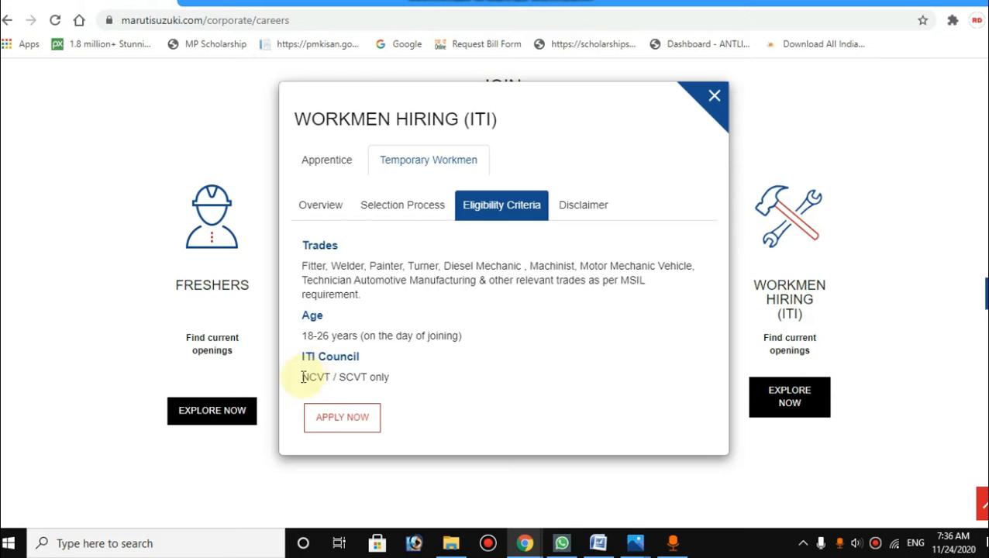
{"action": "left_click_drag", "start_coordinate": [300, 378], "coordinate": [409, 388]}
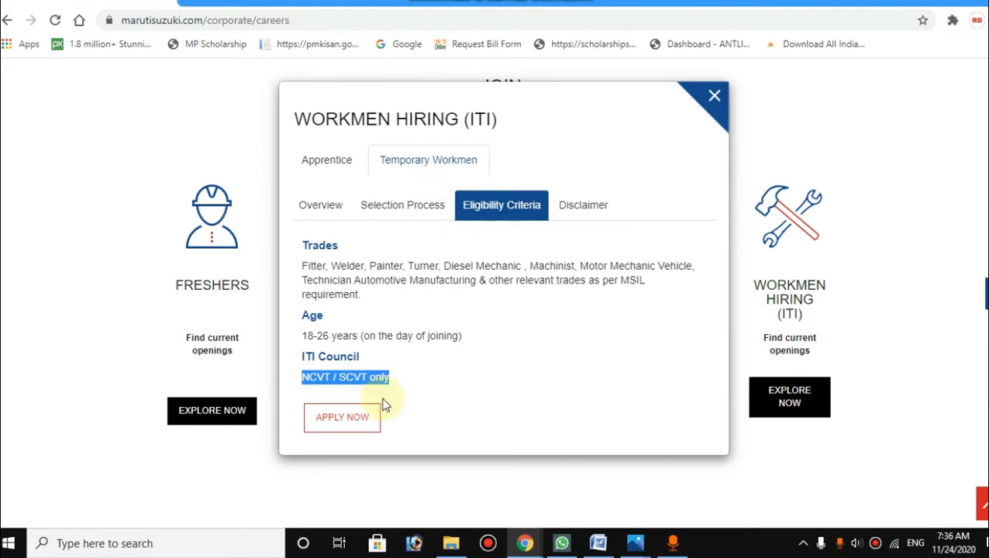
{"action": "left_click", "coordinate": [400, 378]}
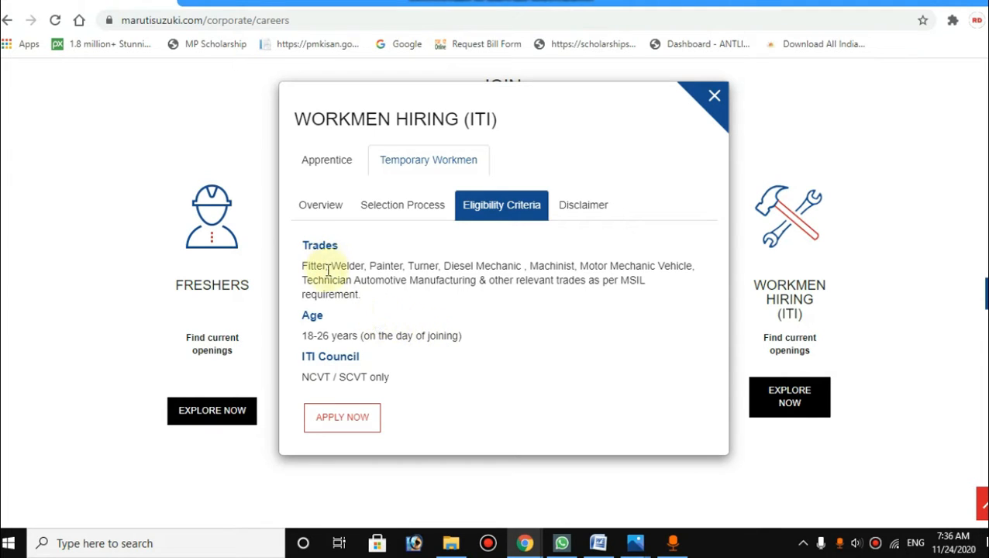
{"action": "left_click_drag", "start_coordinate": [307, 266], "coordinate": [609, 294]}
{"action": "left_click", "coordinate": [536, 329]}
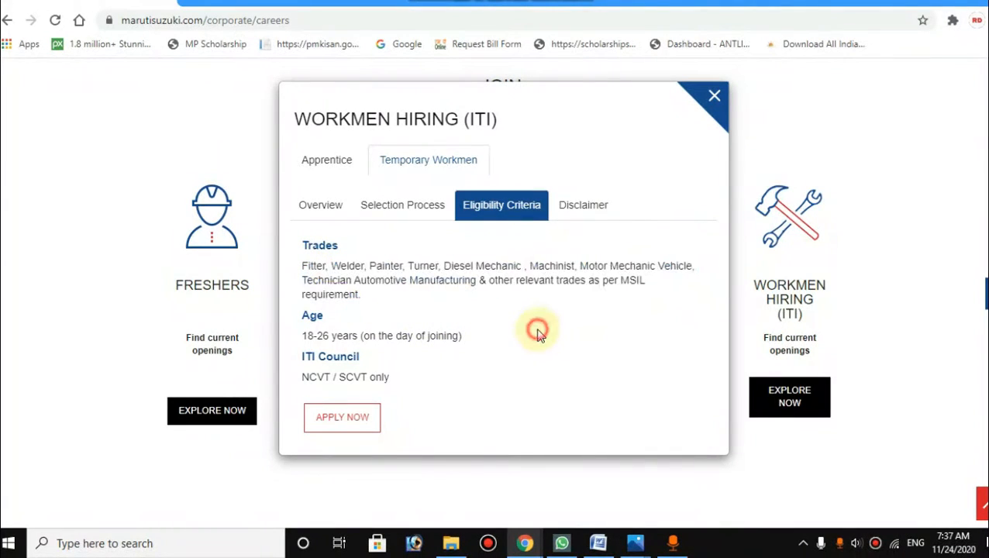
{"action": "left_click_drag", "start_coordinate": [298, 265], "coordinate": [404, 309]}
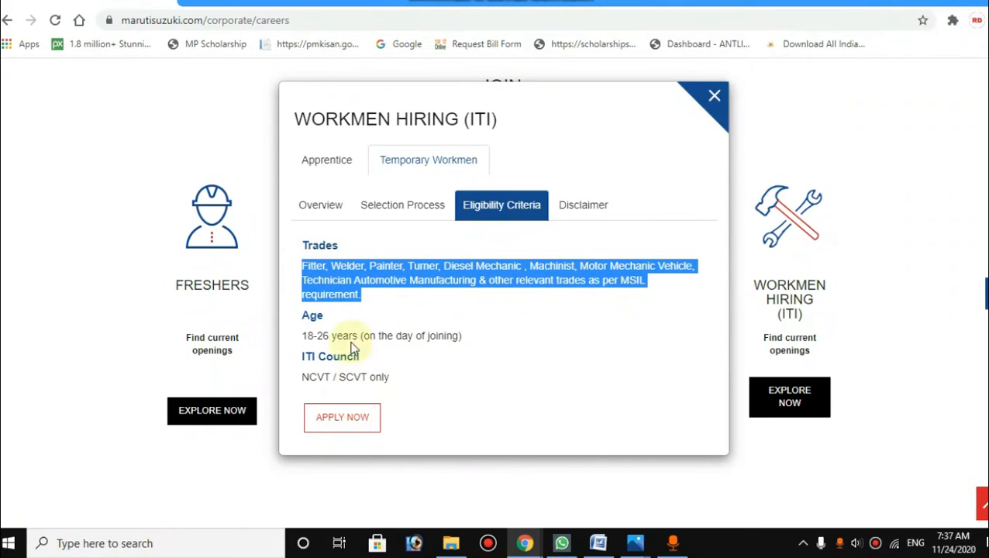
Show the Temporary Workmen Disclaimer: no payment required, selection at Maruti Suzuki's sole discretion.
{"action": "left_click", "coordinate": [573, 208]}
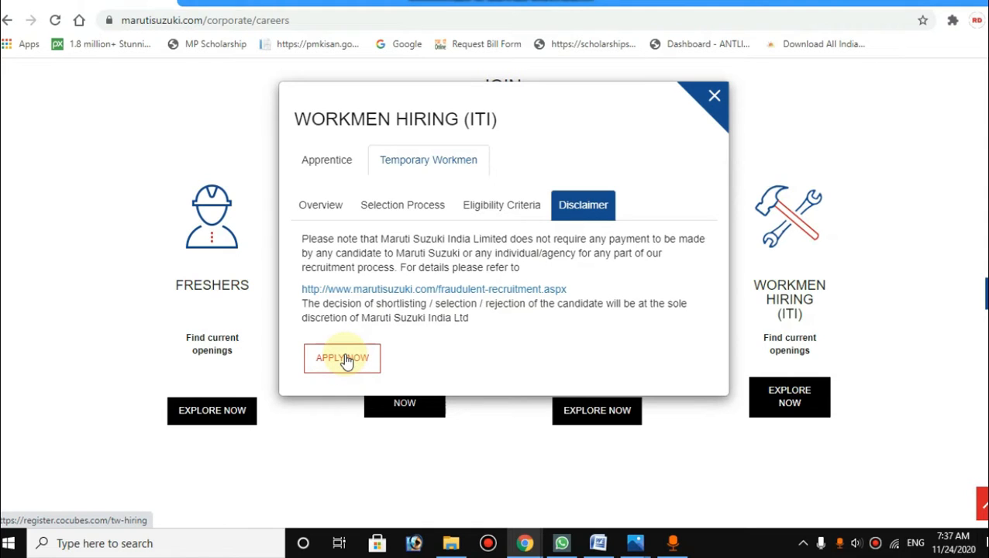
Apply to load the register.cocubes.com Temporary Workmen Hiring page and scroll through its details.
{"action": "left_click", "coordinate": [346, 364]}
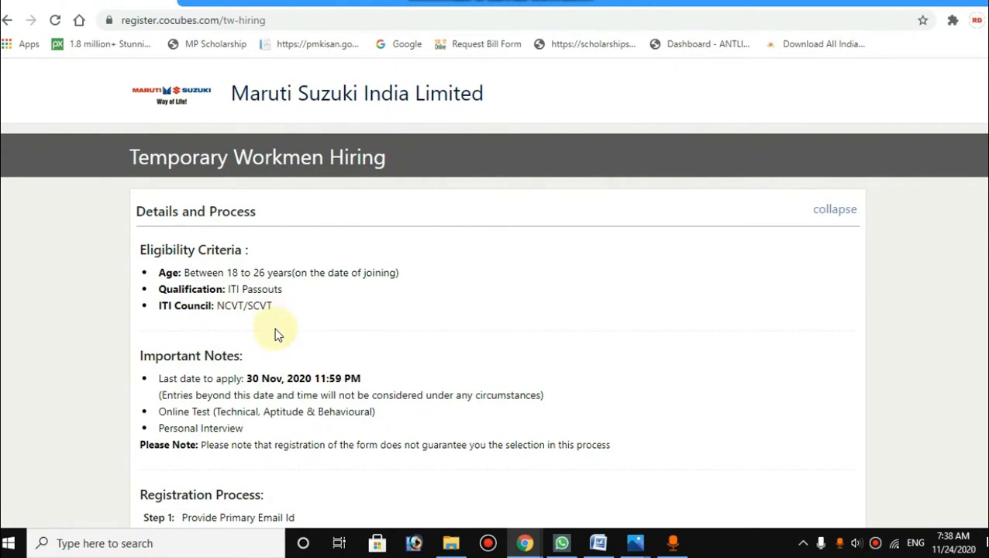
{"action": "scroll", "coordinate": [275, 334], "scroll_direction": "down", "scroll_amount": 3}
{"action": "left_click_drag", "start_coordinate": [234, 229], "coordinate": [393, 227]}
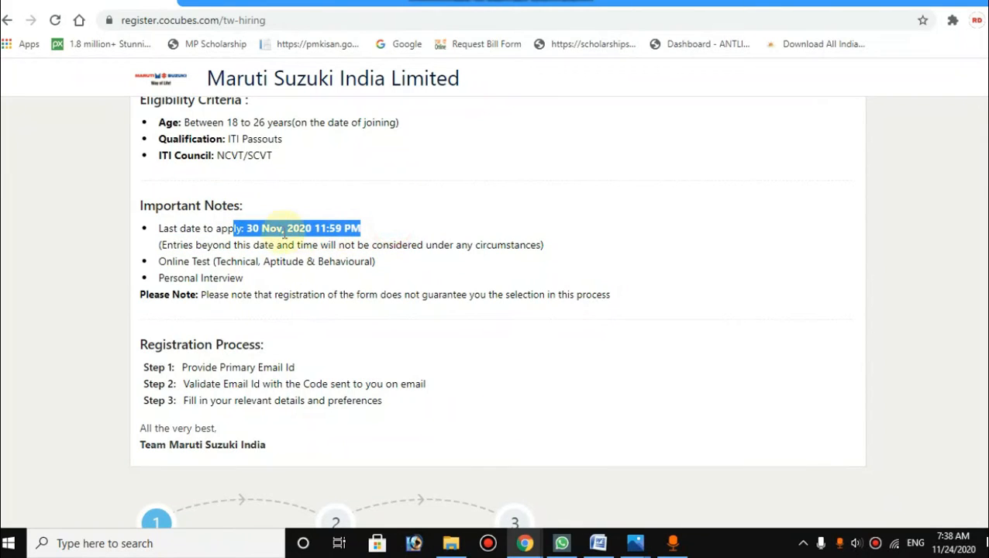
{"action": "left_click_drag", "start_coordinate": [241, 227], "coordinate": [375, 229]}
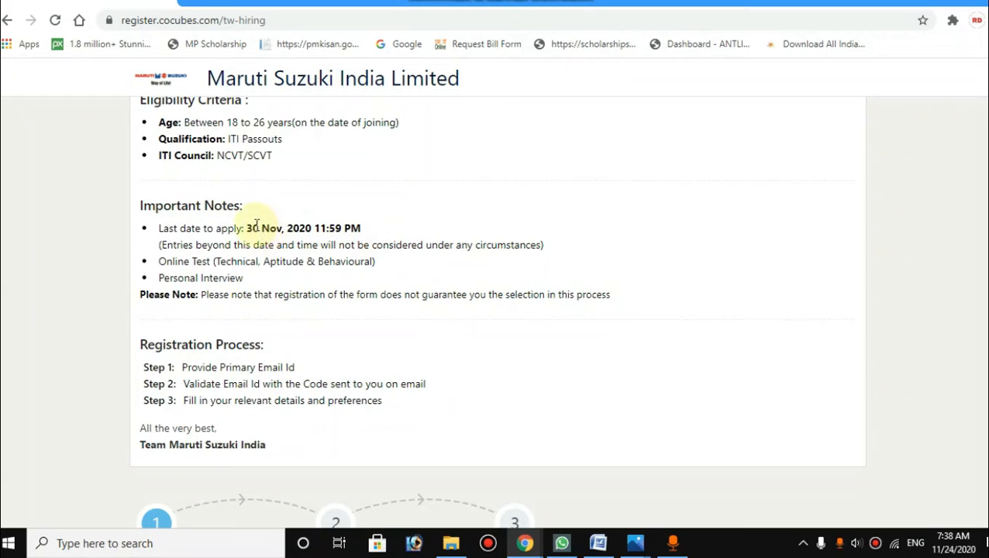
{"action": "left_click_drag", "start_coordinate": [242, 226], "coordinate": [395, 242]}
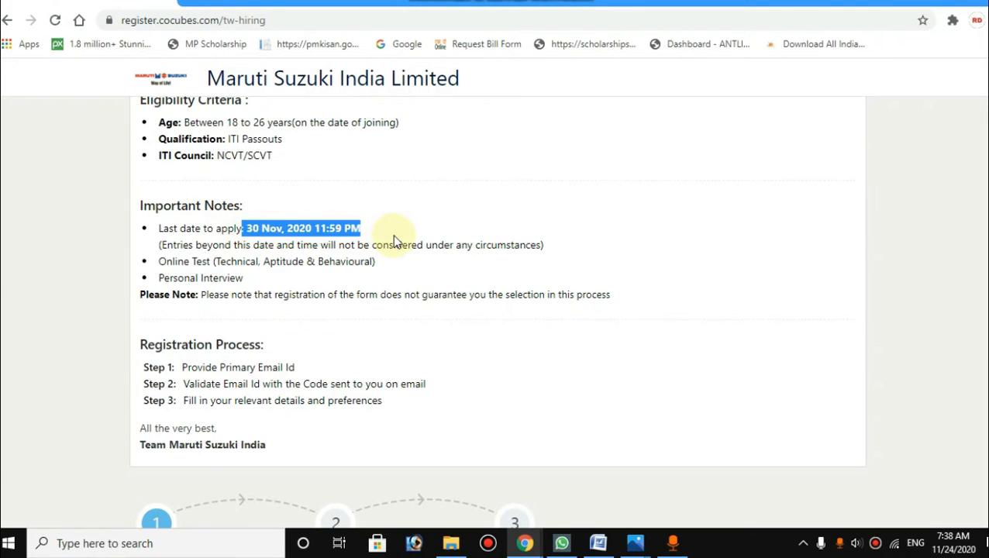
{"action": "left_click", "coordinate": [375, 227]}
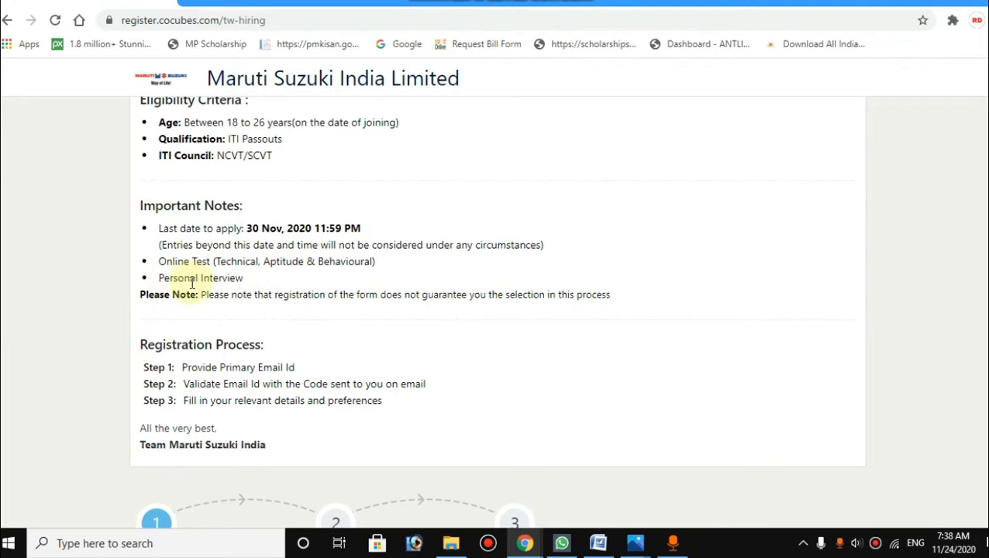
{"action": "scroll", "coordinate": [184, 301], "scroll_direction": "down", "scroll_amount": 1}
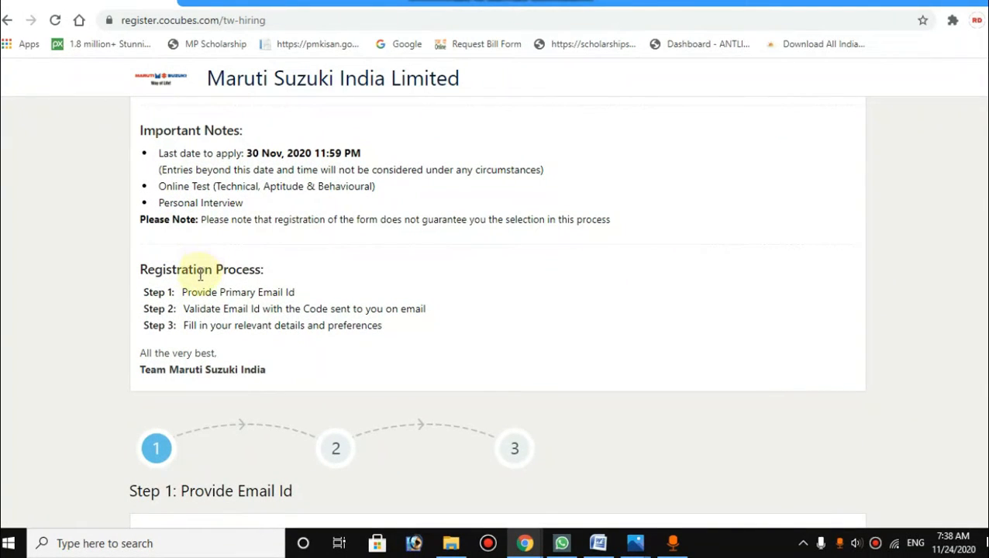
{"action": "scroll", "coordinate": [197, 240], "scroll_direction": "down", "scroll_amount": 2}
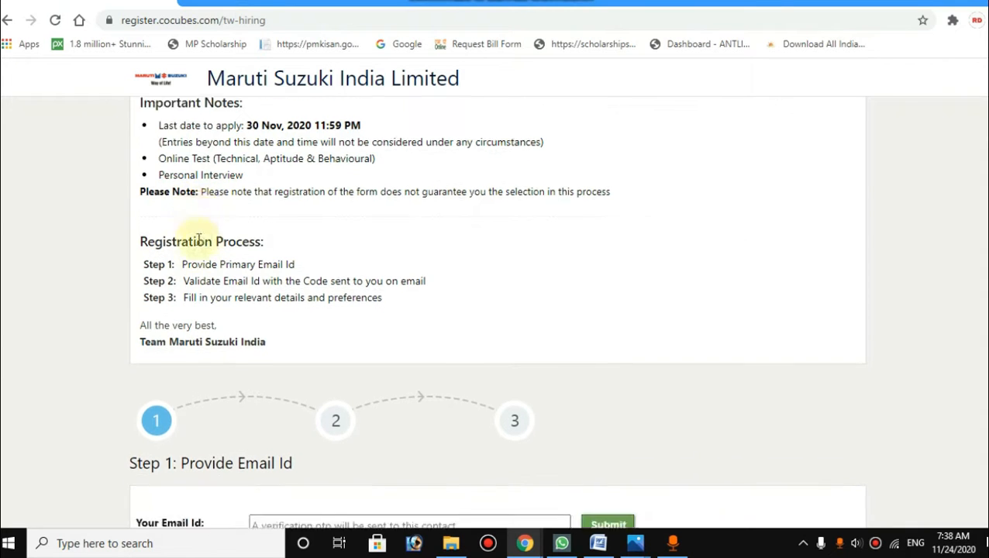
{"action": "scroll", "coordinate": [190, 236], "scroll_direction": "up", "scroll_amount": 1}
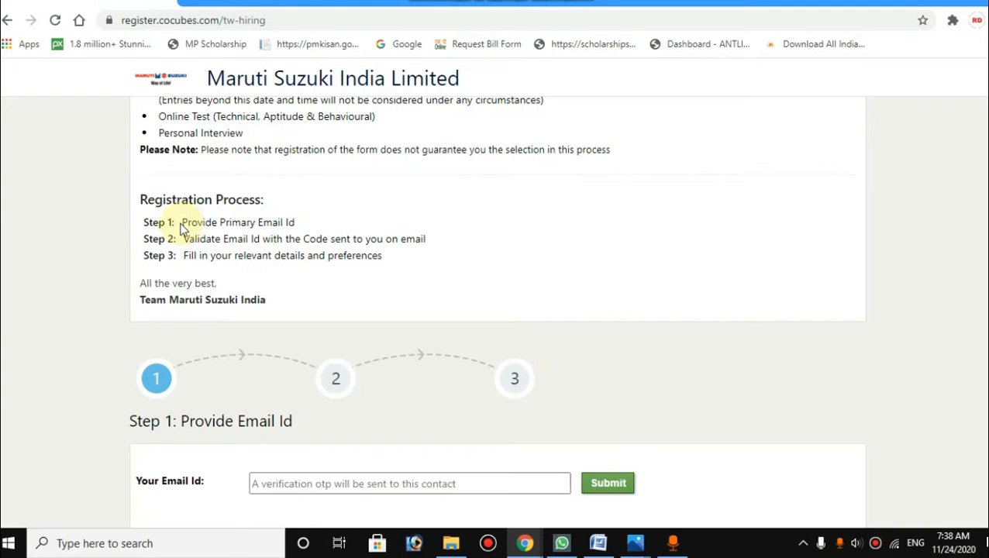
{"action": "triple_click", "coordinate": [139, 200]}
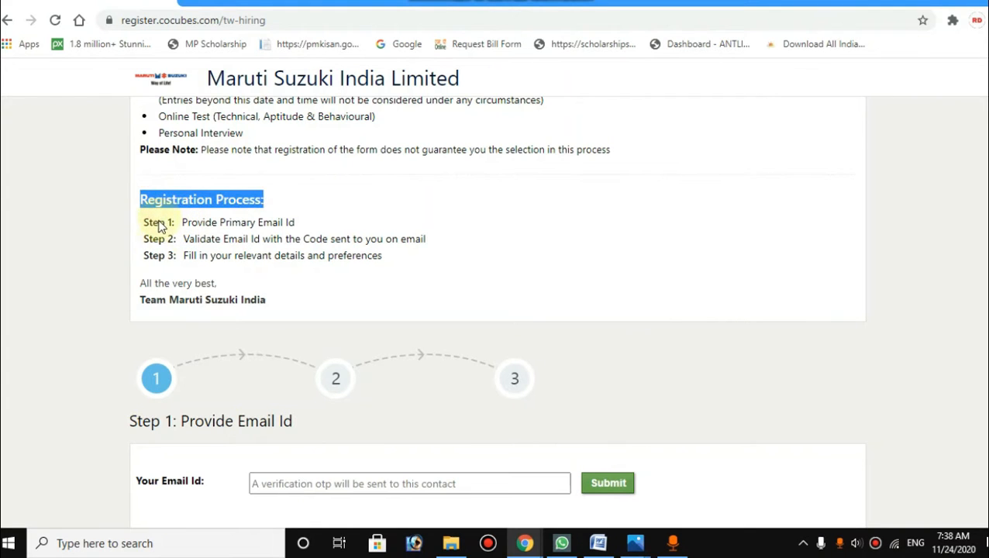
{"action": "left_click", "coordinate": [143, 257]}
{"action": "triple_click", "coordinate": [301, 265]}
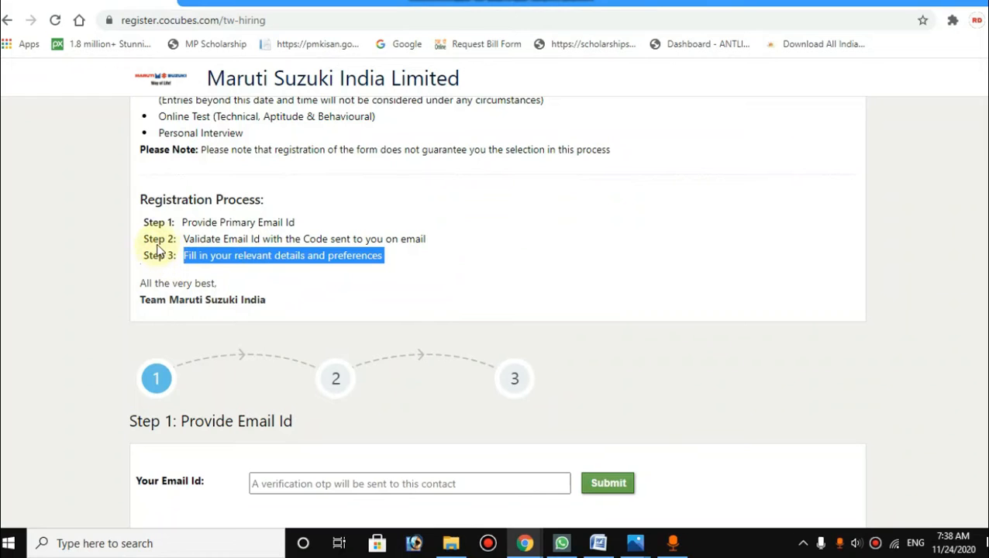
{"action": "scroll", "coordinate": [349, 392], "scroll_direction": "down", "scroll_amount": 1}
{"action": "left_click", "coordinate": [284, 409]}
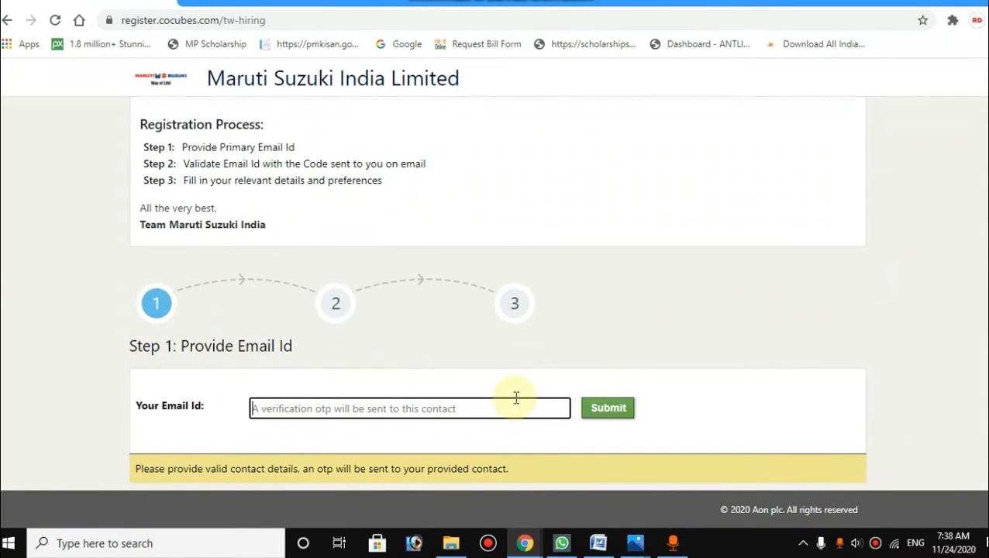
{"action": "scroll", "coordinate": [185, 283], "scroll_direction": "up", "scroll_amount": 1}
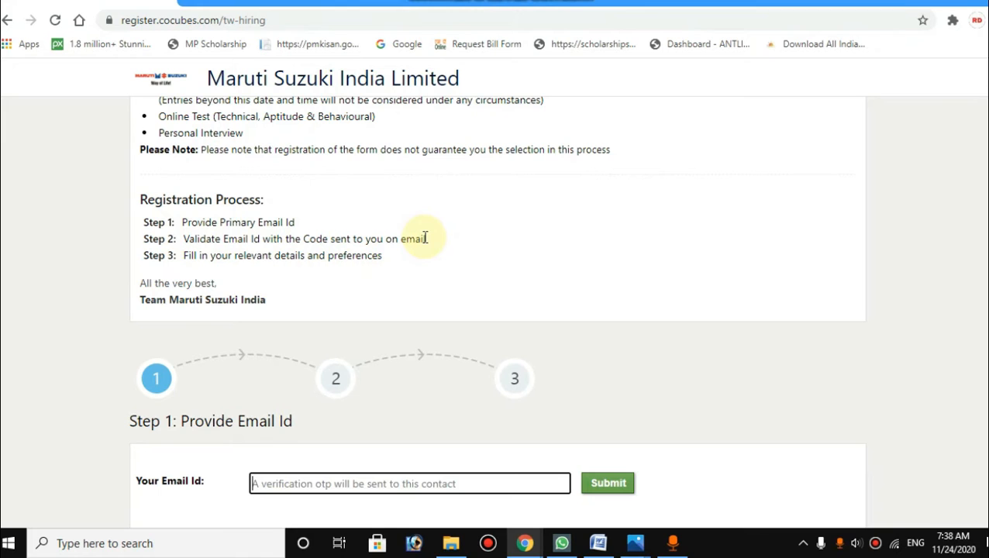
{"action": "scroll", "coordinate": [373, 417], "scroll_direction": "down", "scroll_amount": 1}
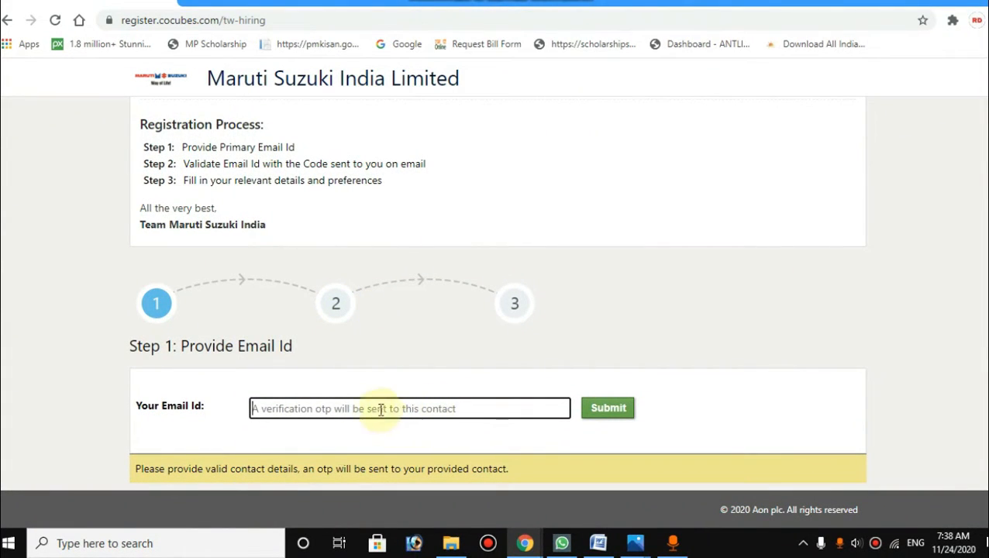
{"action": "scroll", "coordinate": [412, 403], "scroll_direction": "up", "scroll_amount": 1}
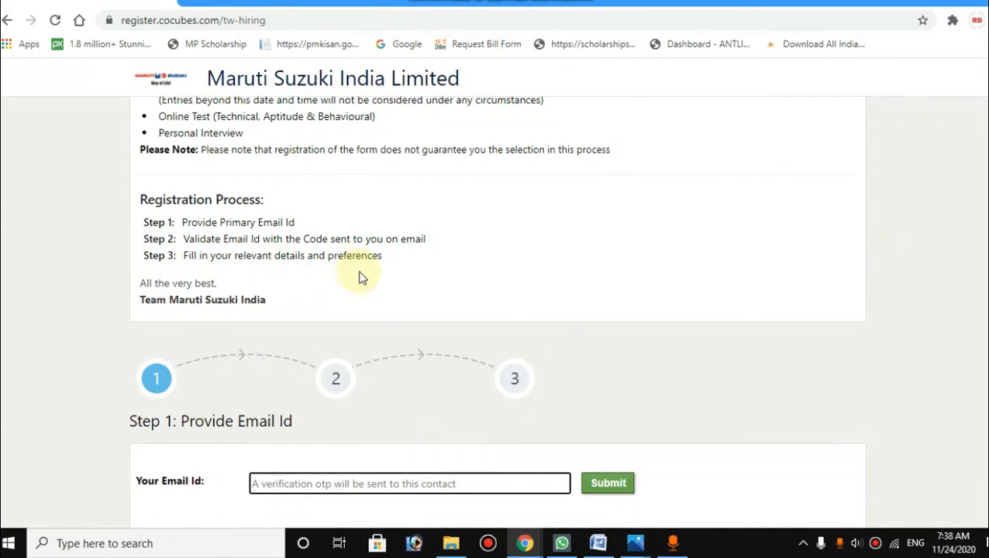
{"action": "scroll", "coordinate": [380, 321], "scroll_direction": "down", "scroll_amount": 1}
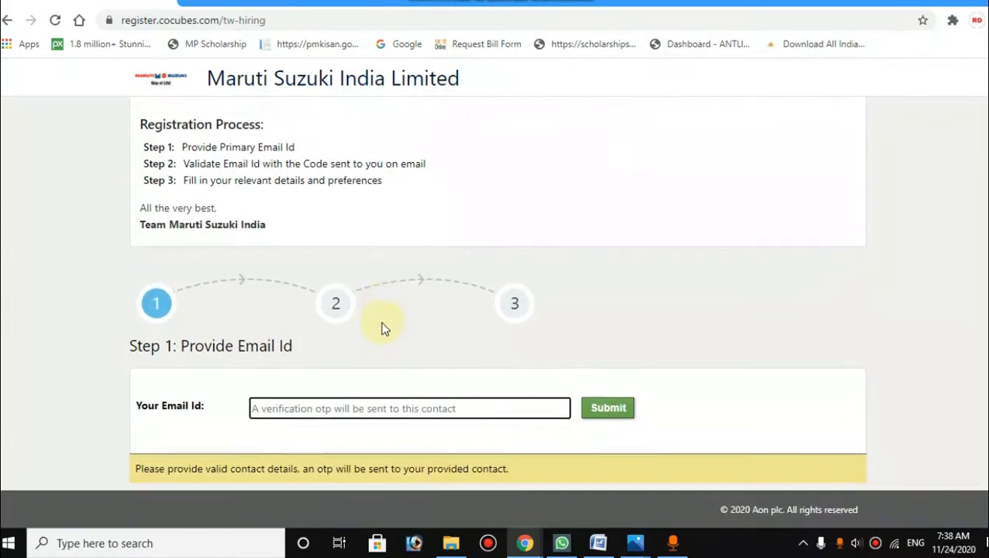
{"action": "left_click", "coordinate": [338, 407]}
Enter the applicant's e-mail address in Your Email Id and submit it to receive an OTP.
{"action": "left_click", "coordinate": [340, 408]}
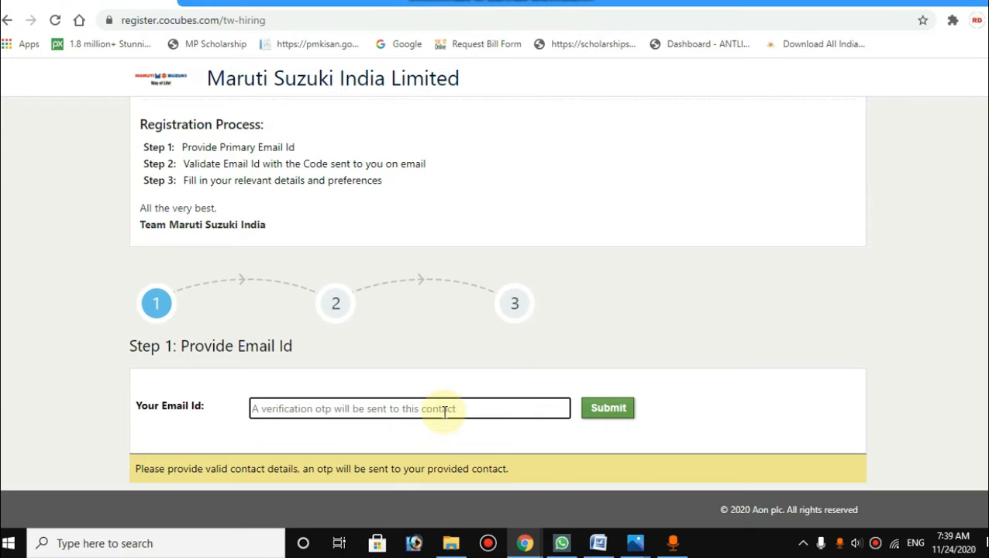
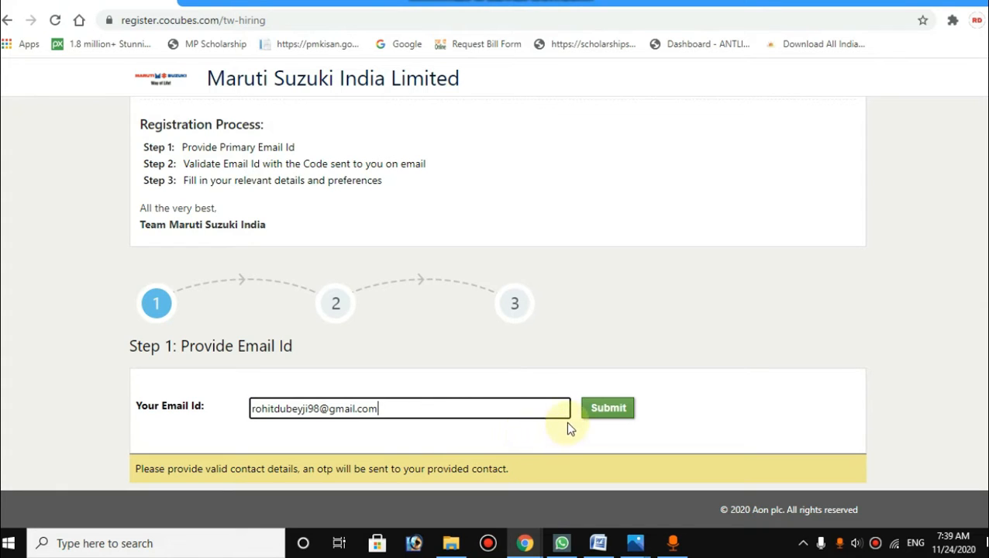
{"action": "left_click", "coordinate": [611, 413]}
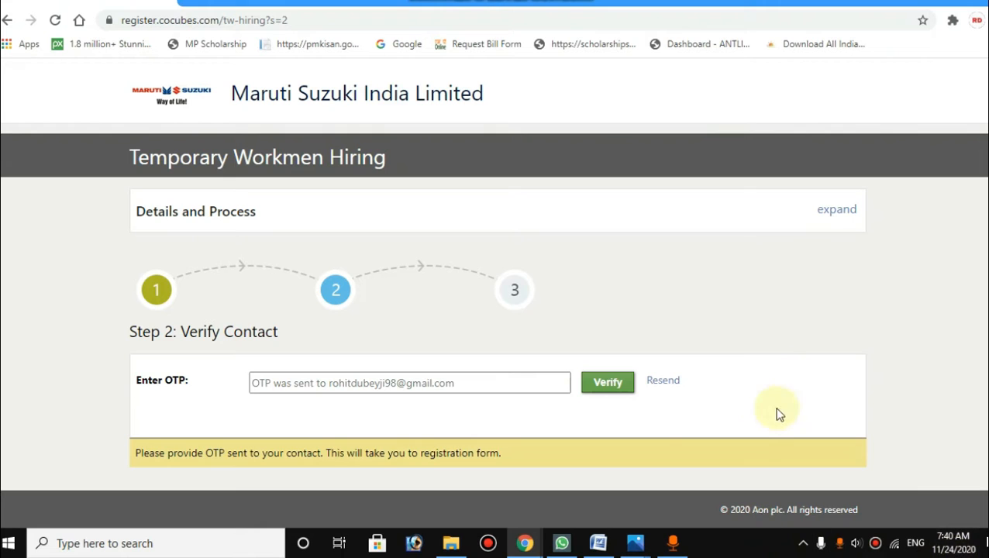
Enter the emailed OTP in the Enter OTP box and verify it.
{"action": "left_click", "coordinate": [552, 384]}
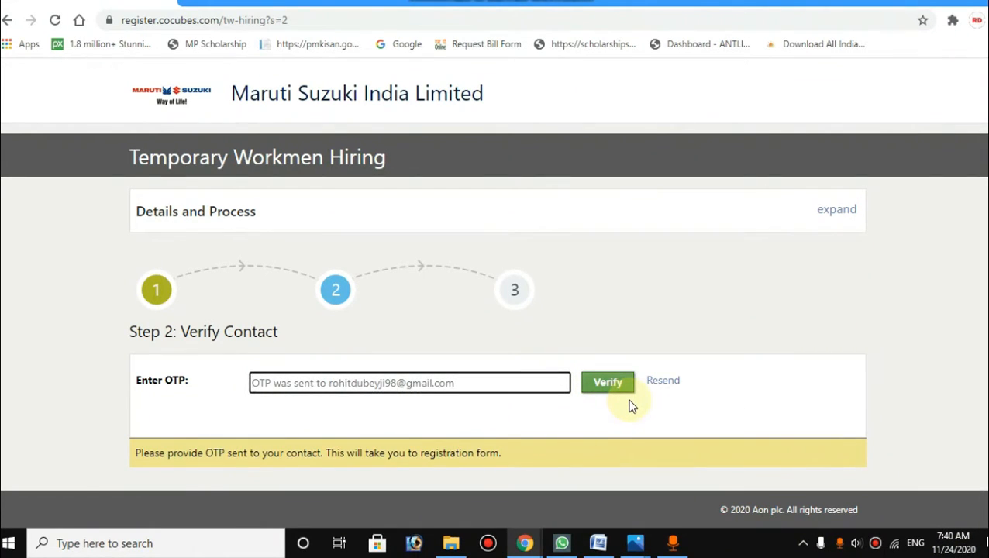
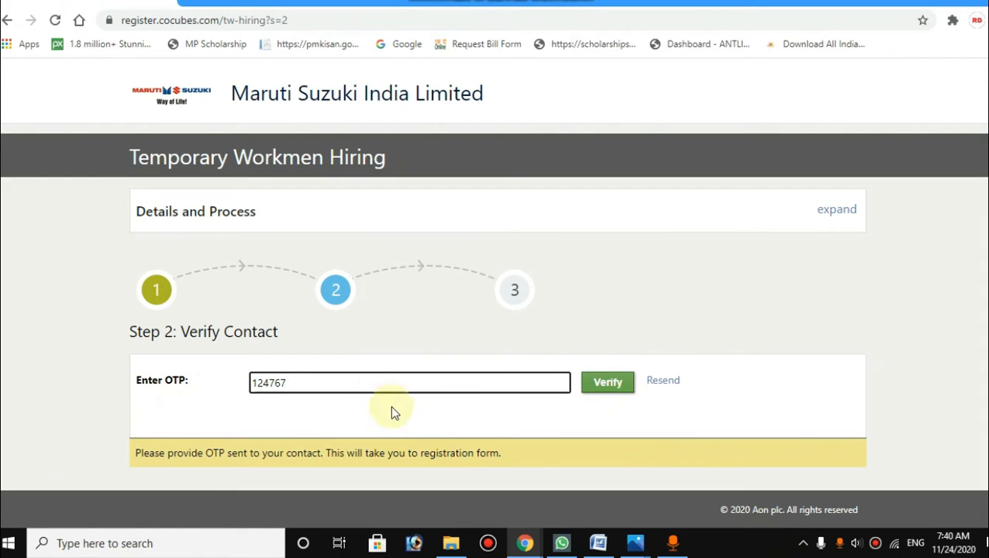
{"action": "left_click", "coordinate": [608, 384]}
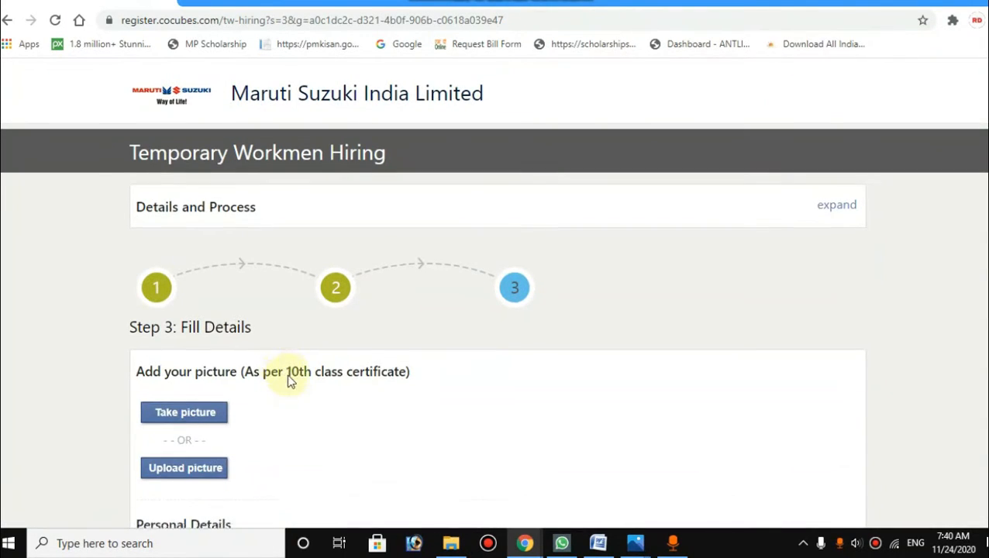
{"action": "scroll", "coordinate": [287, 375], "scroll_direction": "down", "scroll_amount": 3}
{"action": "scroll", "coordinate": [291, 387], "scroll_direction": "down", "scroll_amount": 2}
{"action": "scroll", "coordinate": [293, 384], "scroll_direction": "up", "scroll_amount": 1}
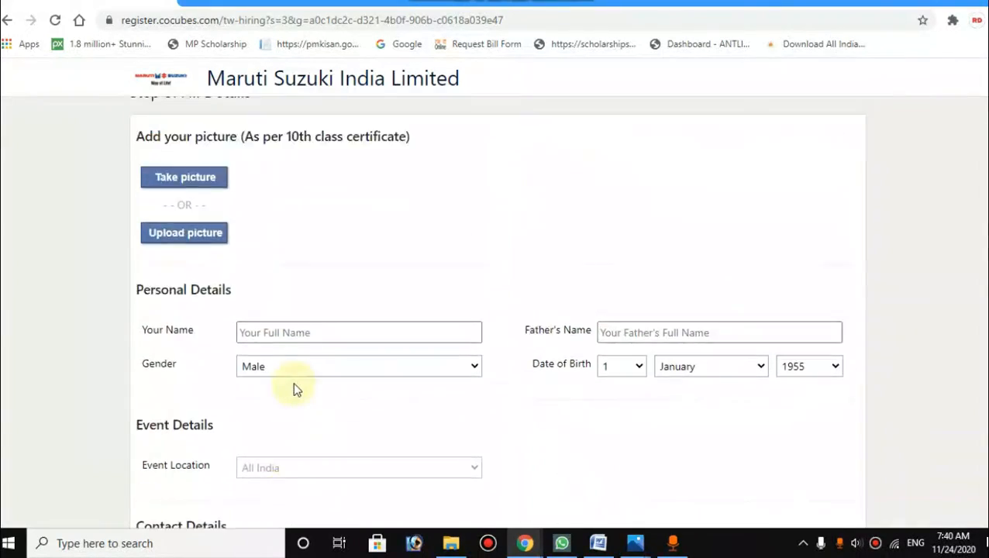
{"action": "scroll", "coordinate": [293, 388], "scroll_direction": "up", "scroll_amount": 2}
{"action": "scroll", "coordinate": [291, 391], "scroll_direction": "down", "scroll_amount": 12}
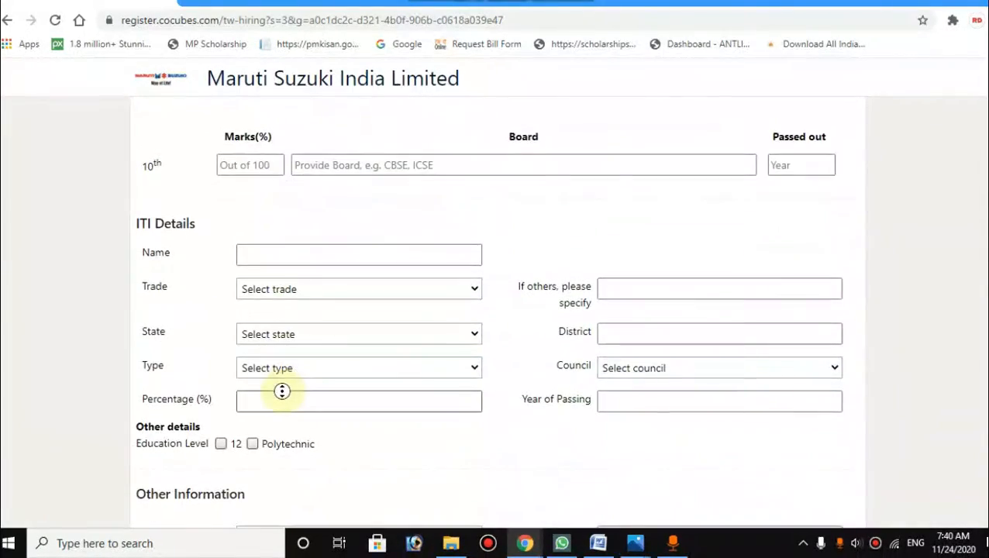
{"action": "scroll", "coordinate": [305, 391], "scroll_direction": "up", "scroll_amount": 12}
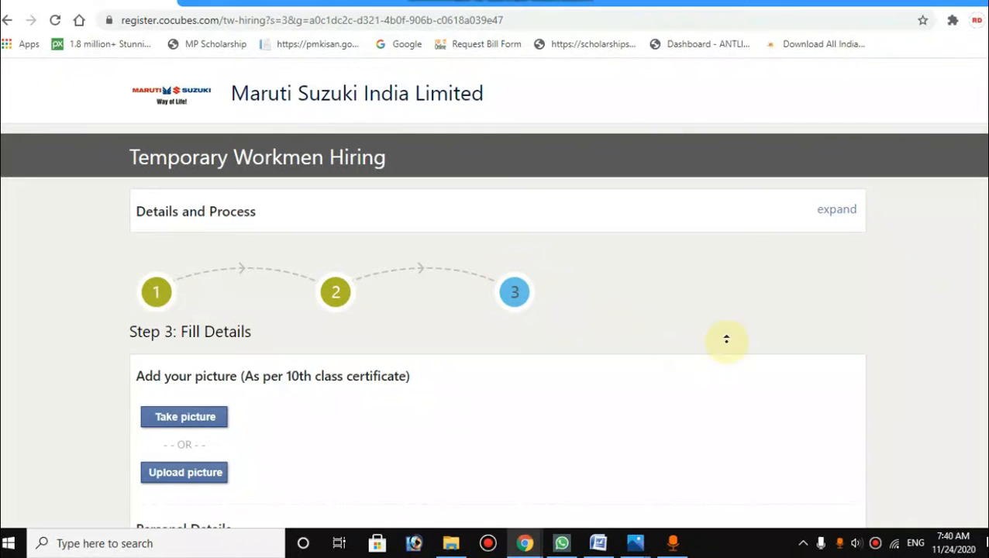
{"action": "scroll", "coordinate": [250, 376], "scroll_direction": "down", "scroll_amount": 9}
{"action": "scroll", "coordinate": [240, 358], "scroll_direction": "up", "scroll_amount": 9}
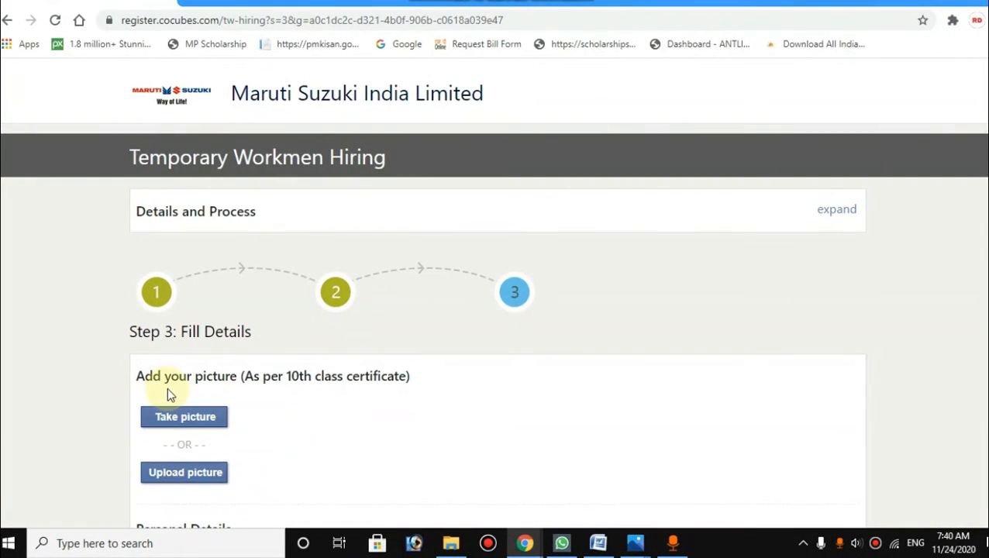
{"action": "scroll", "coordinate": [178, 391], "scroll_direction": "down", "scroll_amount": 1}
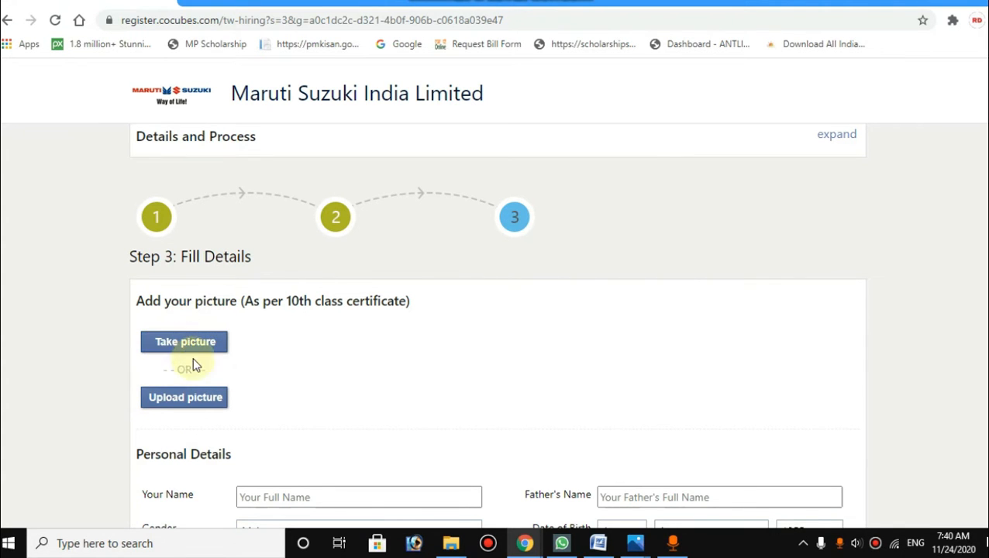
{"action": "scroll", "coordinate": [194, 368], "scroll_direction": "up", "scroll_amount": 1}
{"action": "scroll", "coordinate": [200, 376], "scroll_direction": "down", "scroll_amount": 2}
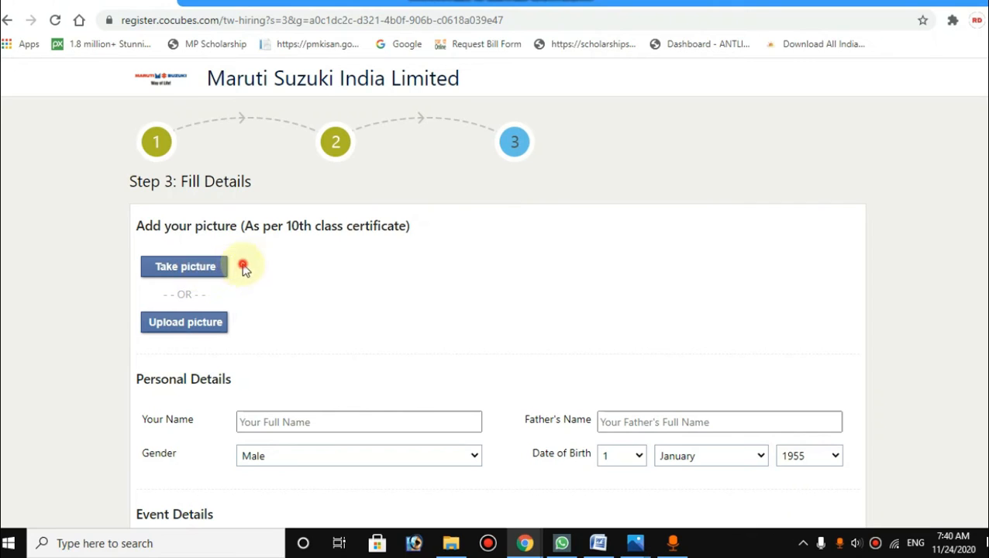
Choose IMG_20201029_143524.jpg from the Pictures folder as the applicant's upload picture.
{"action": "left_click", "coordinate": [188, 265]}
{"action": "left_click", "coordinate": [358, 278]}
{"action": "left_click_drag", "start_coordinate": [134, 322], "coordinate": [139, 325]}
{"action": "left_click", "coordinate": [342, 292]}
{"action": "left_click", "coordinate": [206, 324]}
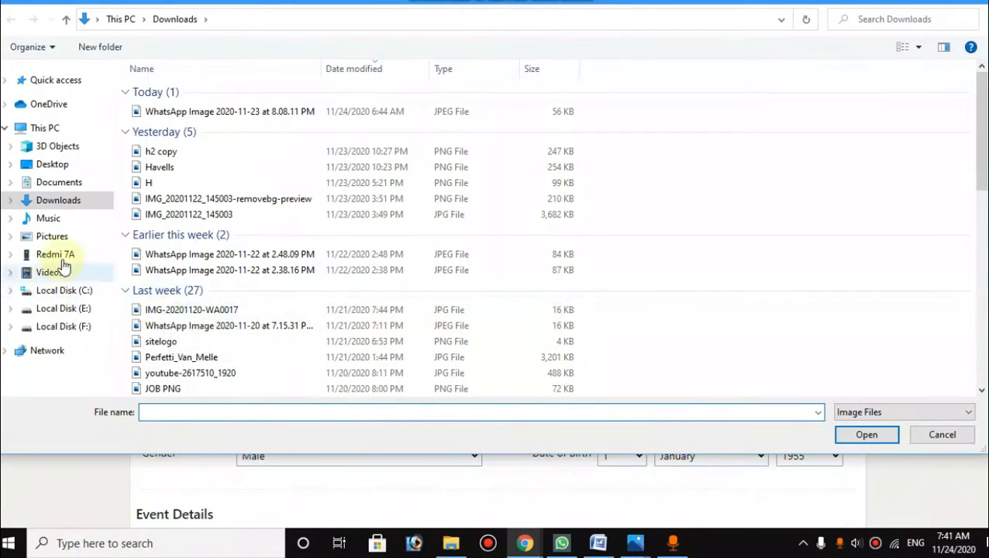
{"action": "left_click", "coordinate": [52, 237]}
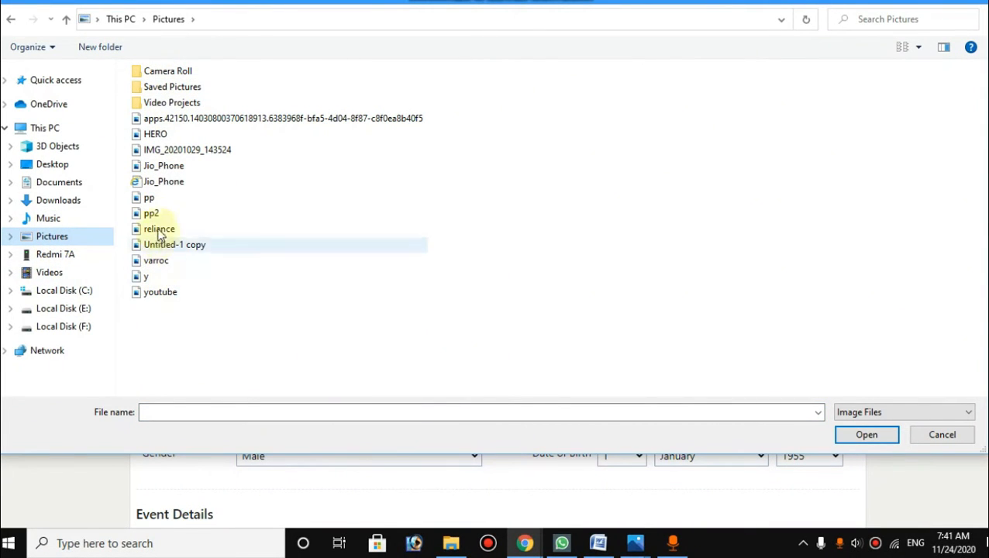
{"action": "double_click", "coordinate": [162, 151]}
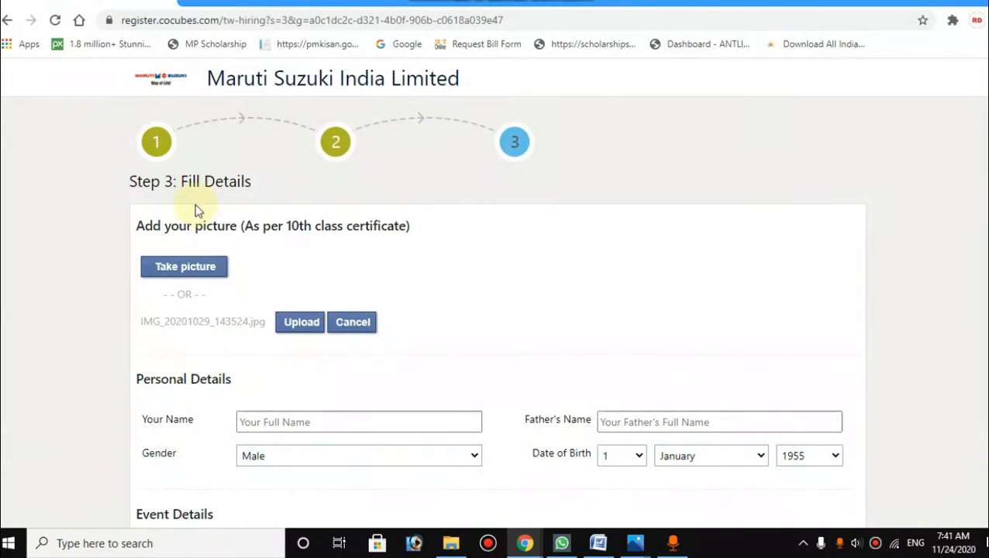
Upload the selected photo so it shows as the applicant's picture with a Change picture option.
{"action": "scroll", "coordinate": [287, 326], "scroll_direction": "down", "scroll_amount": 2}
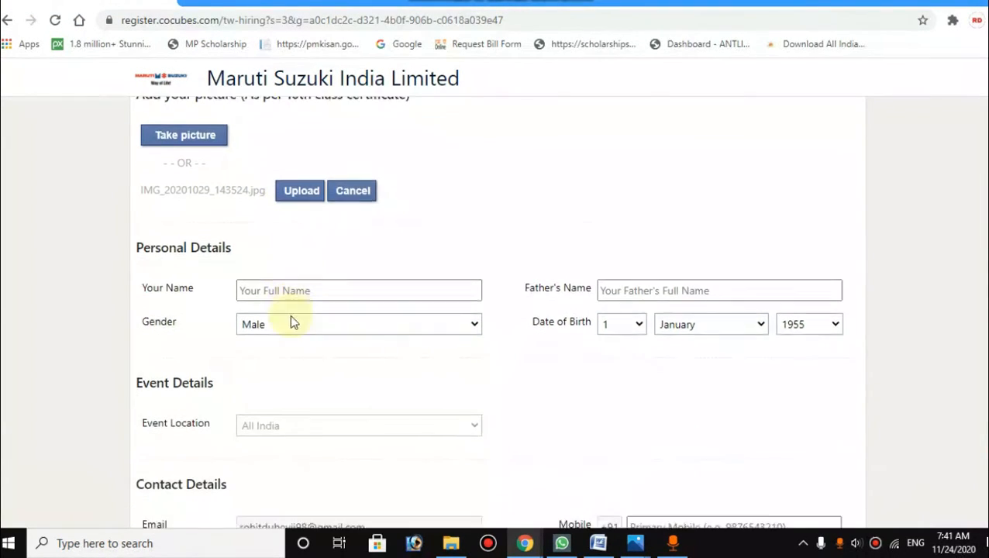
{"action": "scroll", "coordinate": [297, 272], "scroll_direction": "up", "scroll_amount": 1}
{"action": "left_click", "coordinate": [300, 256]}
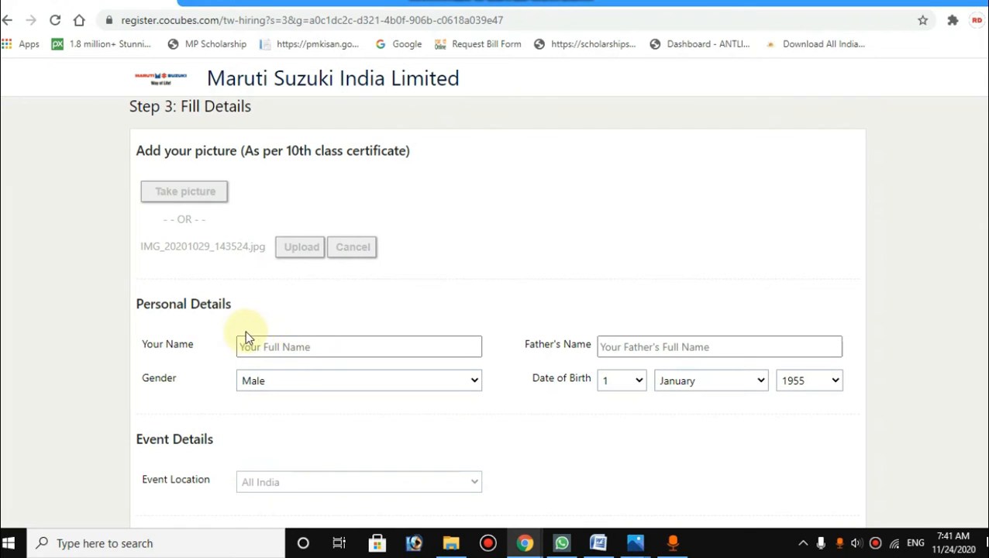
{"action": "scroll", "coordinate": [247, 334], "scroll_direction": "up", "scroll_amount": 2}
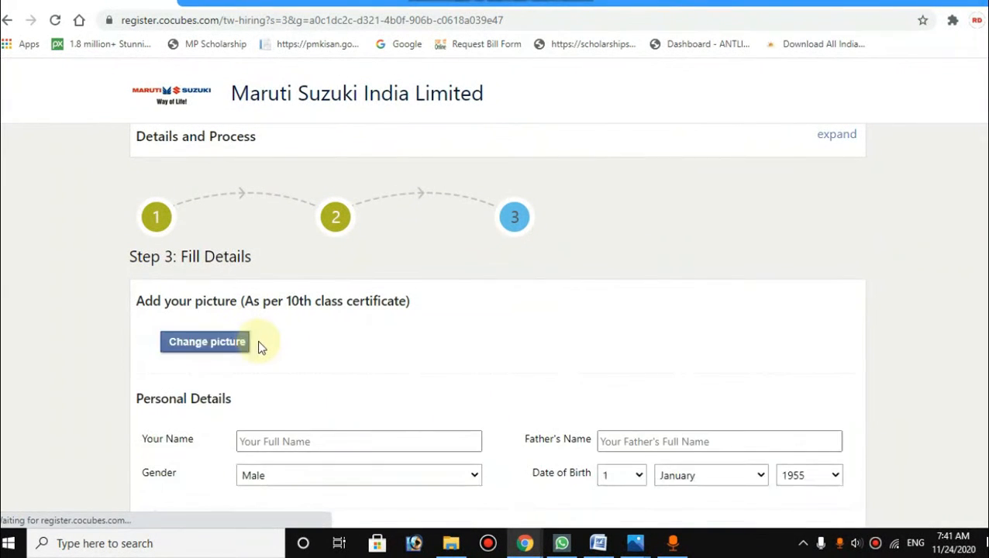
{"action": "scroll", "coordinate": [261, 334], "scroll_direction": "down", "scroll_amount": 1}
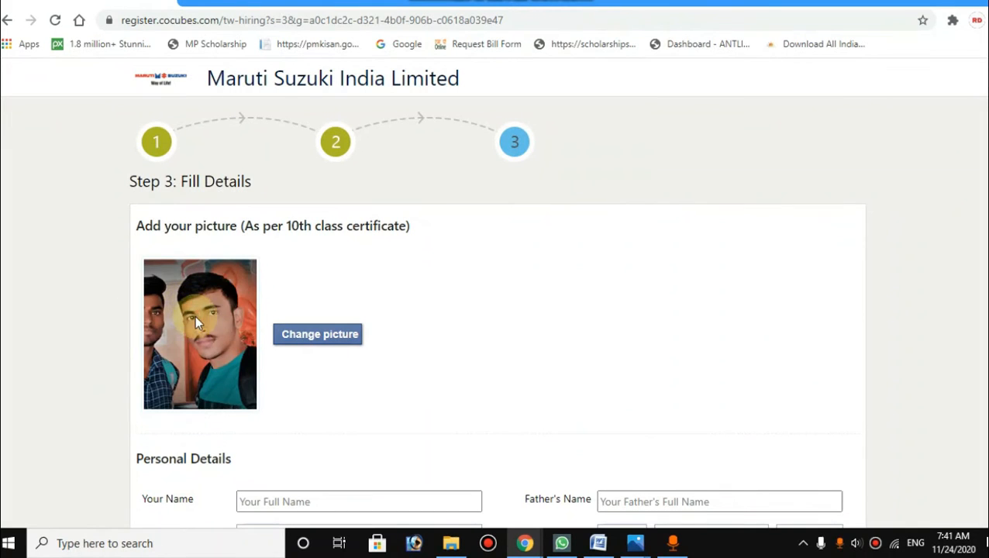
{"action": "scroll", "coordinate": [224, 350], "scroll_direction": "down", "scroll_amount": 3}
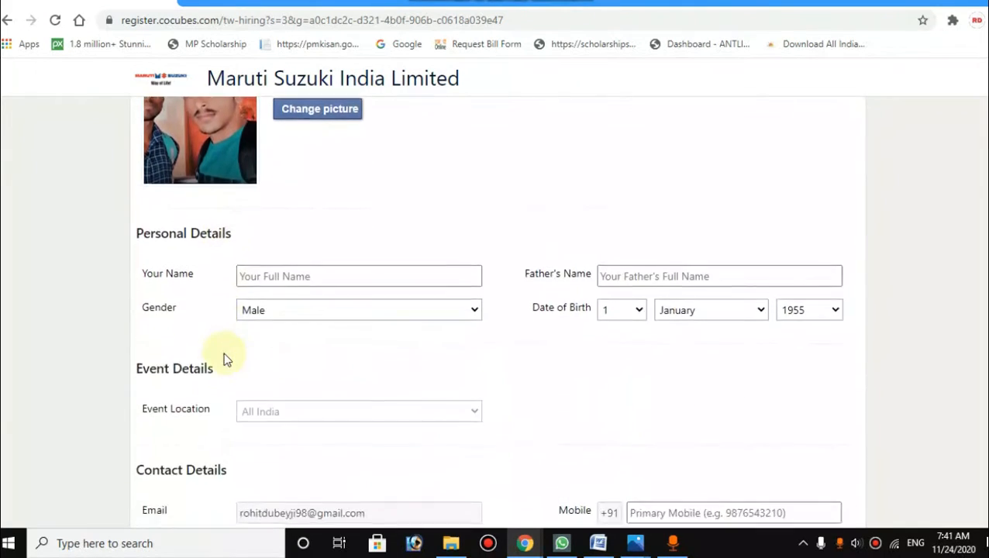
{"action": "scroll", "coordinate": [223, 355], "scroll_direction": "up", "scroll_amount": 3}
{"action": "mouse_move", "coordinate": [170, 319]}
{"action": "left_mouse_down"}
{"action": "mouse_move", "coordinate": [194, 342]}
{"action": "mouse_move", "coordinate": [177, 316]}
{"action": "left_mouse_up"}
{"action": "left_click_drag", "start_coordinate": [222, 349], "coordinate": [196, 349]}
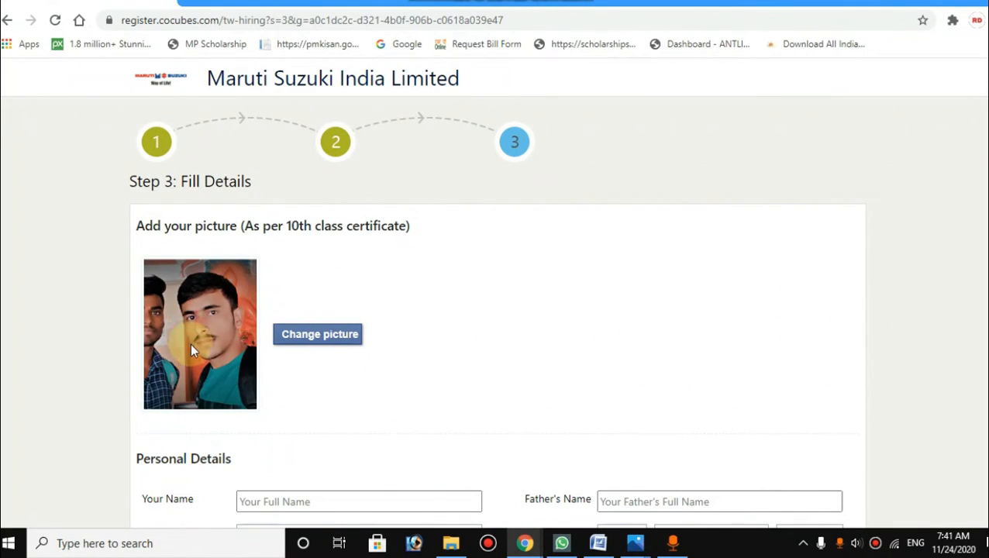
{"action": "scroll", "coordinate": [221, 351], "scroll_direction": "down", "scroll_amount": 3}
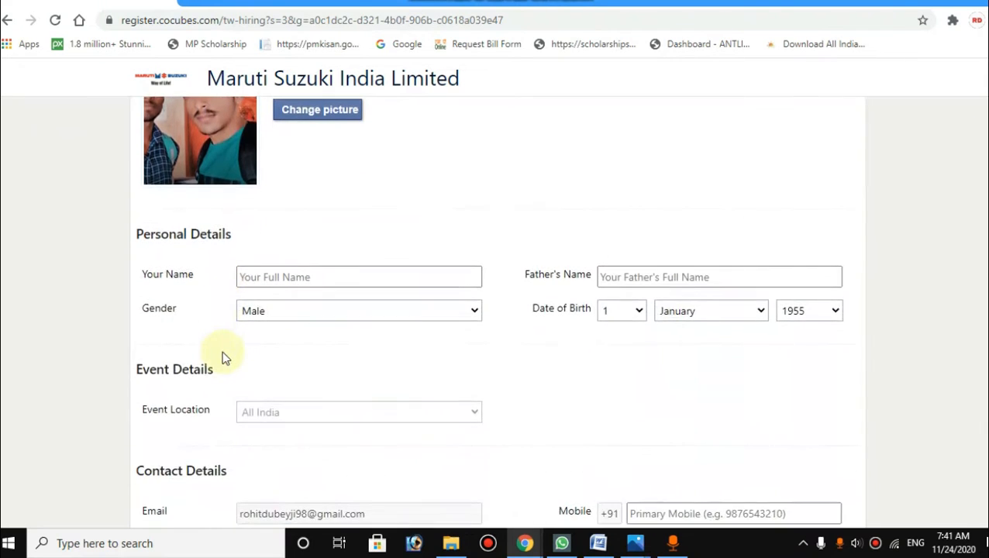
{"action": "scroll", "coordinate": [223, 358], "scroll_direction": "up", "scroll_amount": 3}
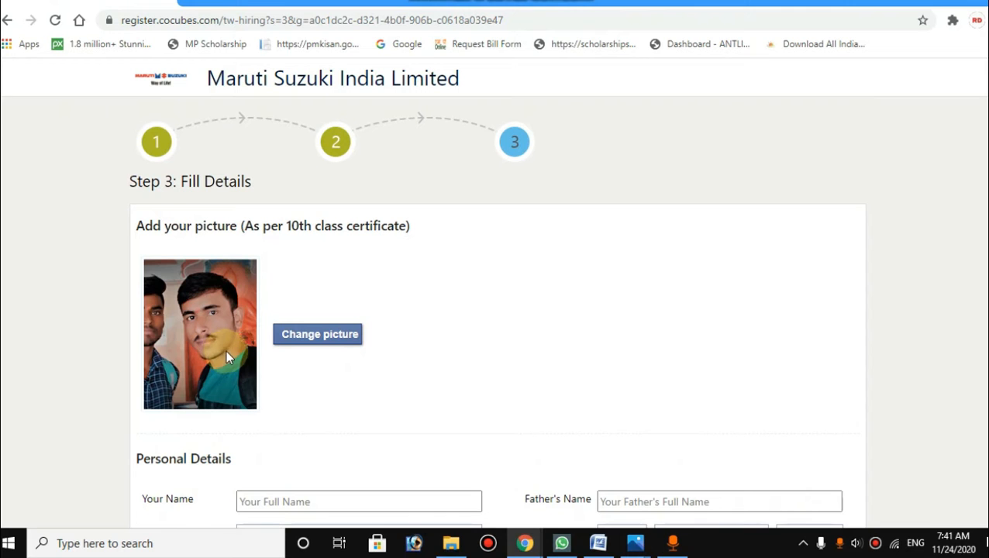
{"action": "scroll", "coordinate": [221, 354], "scroll_direction": "down", "scroll_amount": 1}
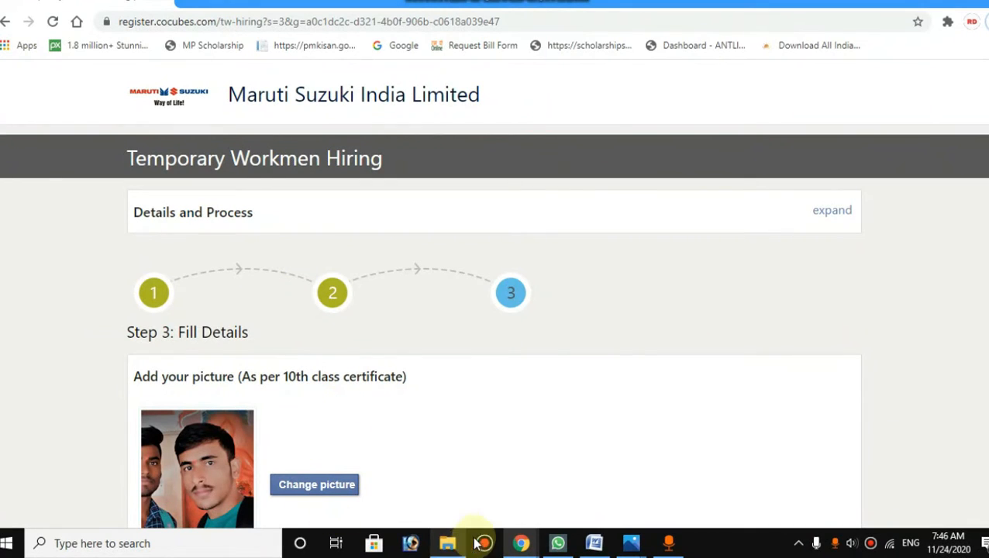
Check the filled Your Name and Father's Name fields in Personal Details by selecting their text.
{"action": "scroll", "coordinate": [233, 372], "scroll_direction": "down", "scroll_amount": 2}
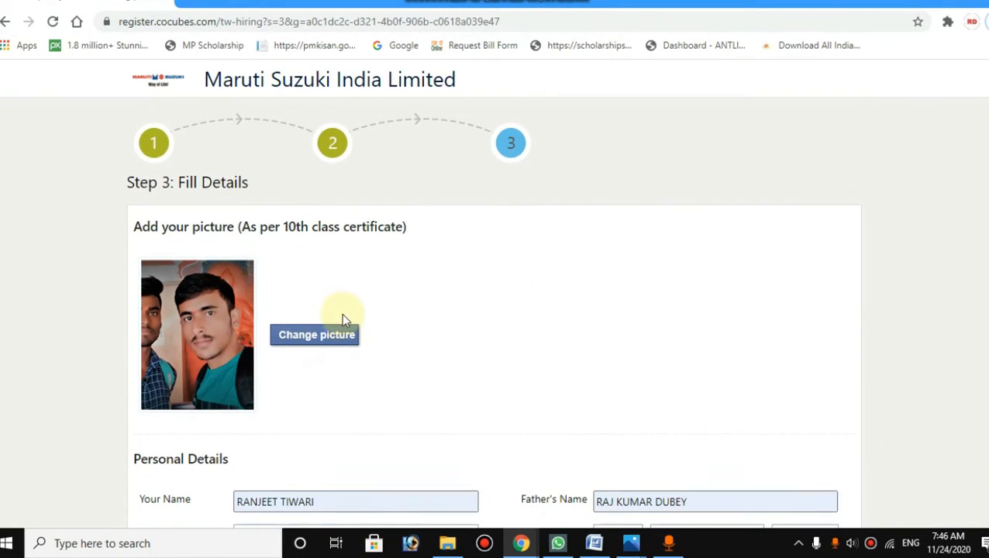
{"action": "scroll", "coordinate": [369, 411], "scroll_direction": "down", "scroll_amount": 4}
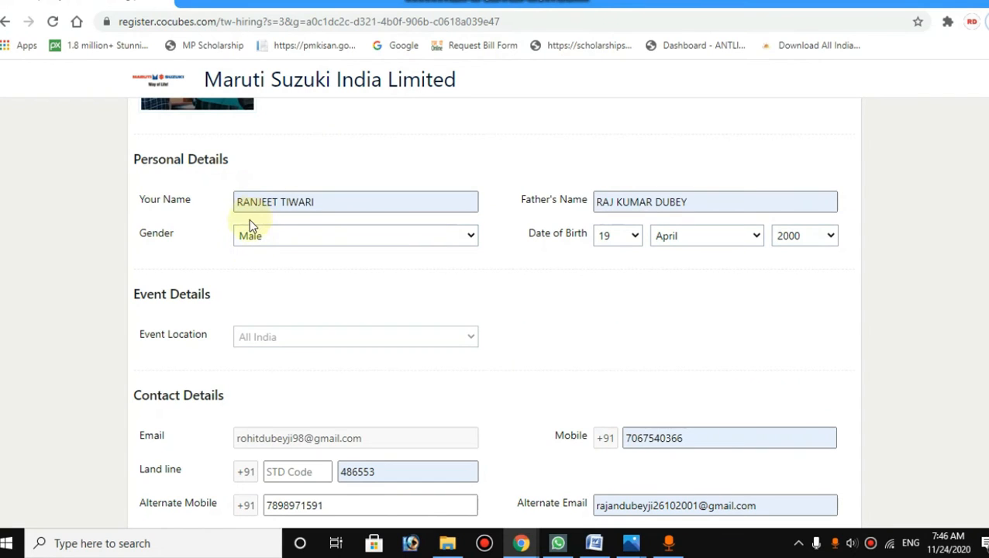
{"action": "left_click", "coordinate": [237, 201]}
{"action": "left_click_drag", "start_coordinate": [236, 202], "coordinate": [338, 204]}
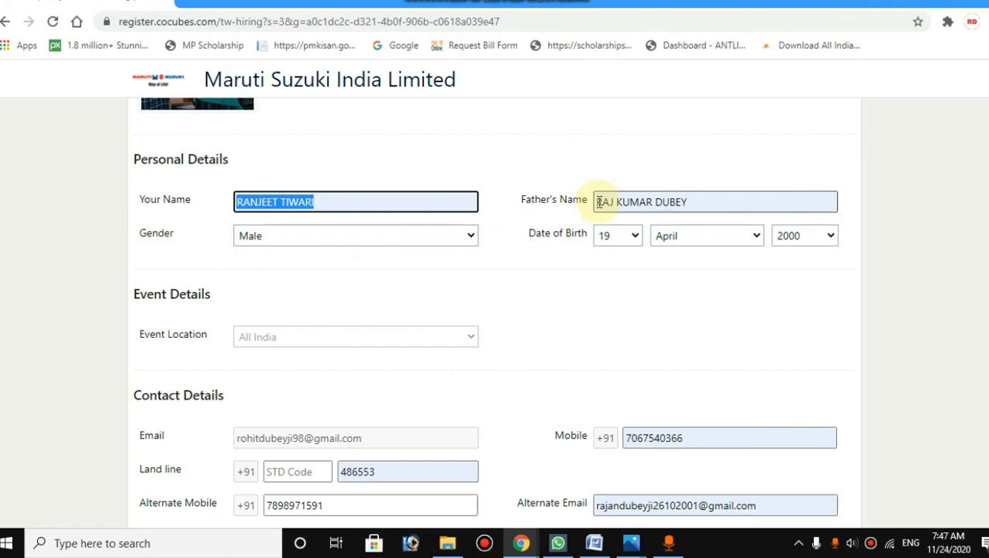
{"action": "left_click_drag", "start_coordinate": [493, 206], "coordinate": [729, 206]}
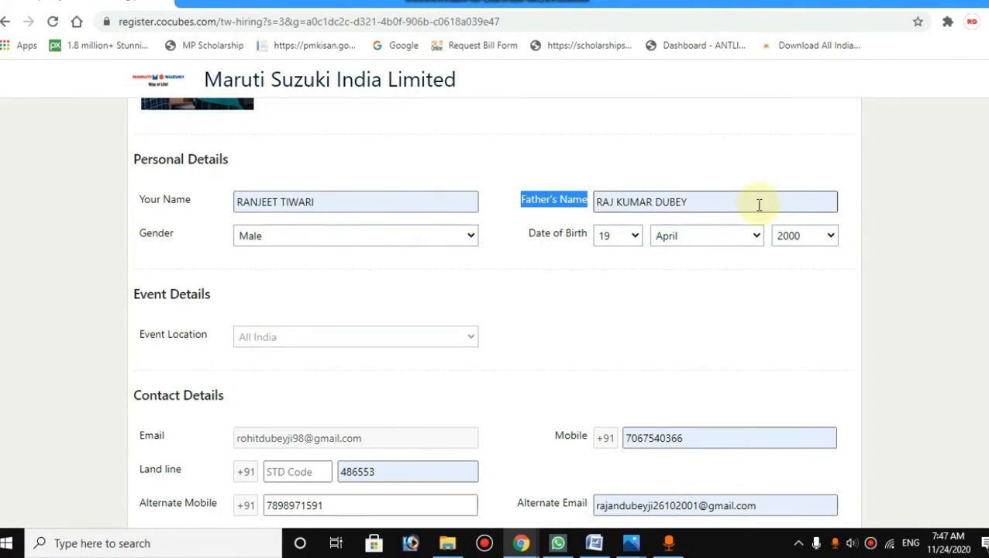
{"action": "left_click", "coordinate": [605, 201]}
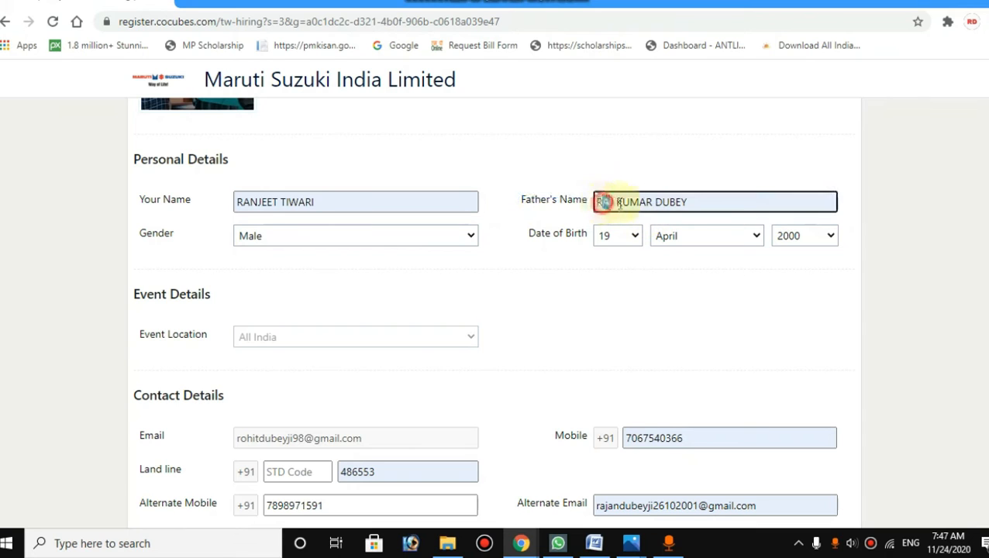
{"action": "left_click_drag", "start_coordinate": [619, 203], "coordinate": [713, 203]}
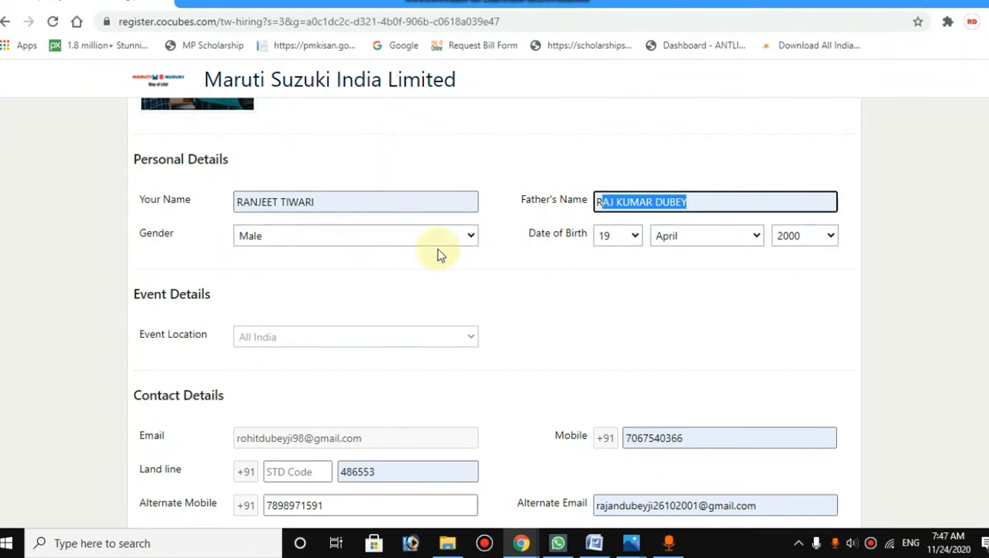
{"action": "left_click", "coordinate": [248, 236]}
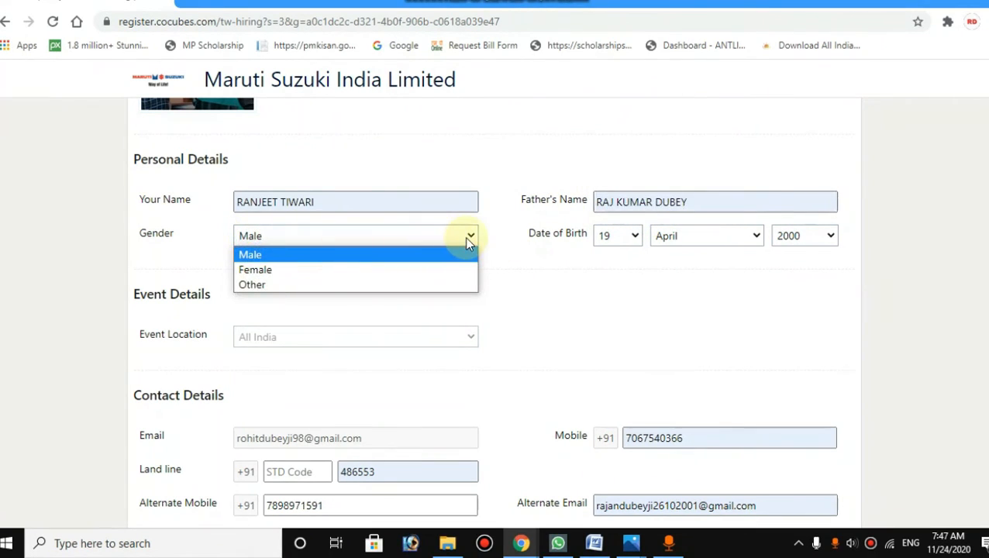
{"action": "left_click", "coordinate": [322, 256]}
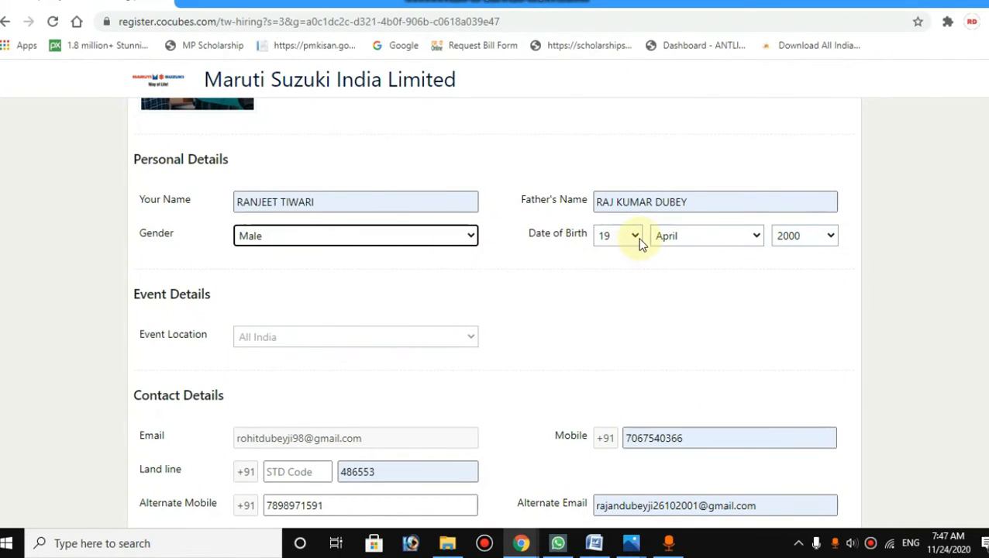
{"action": "left_click", "coordinate": [616, 238]}
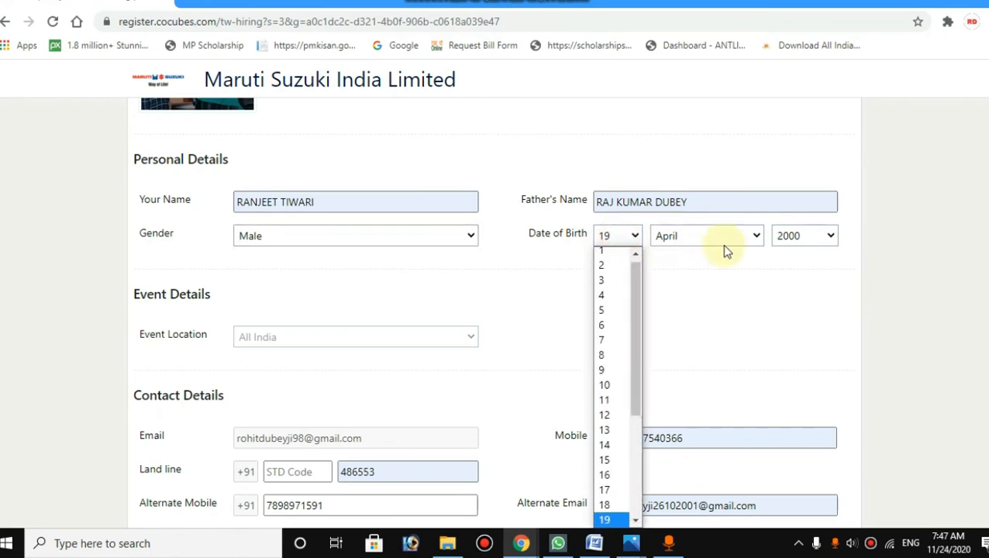
{"action": "left_click", "coordinate": [678, 280]}
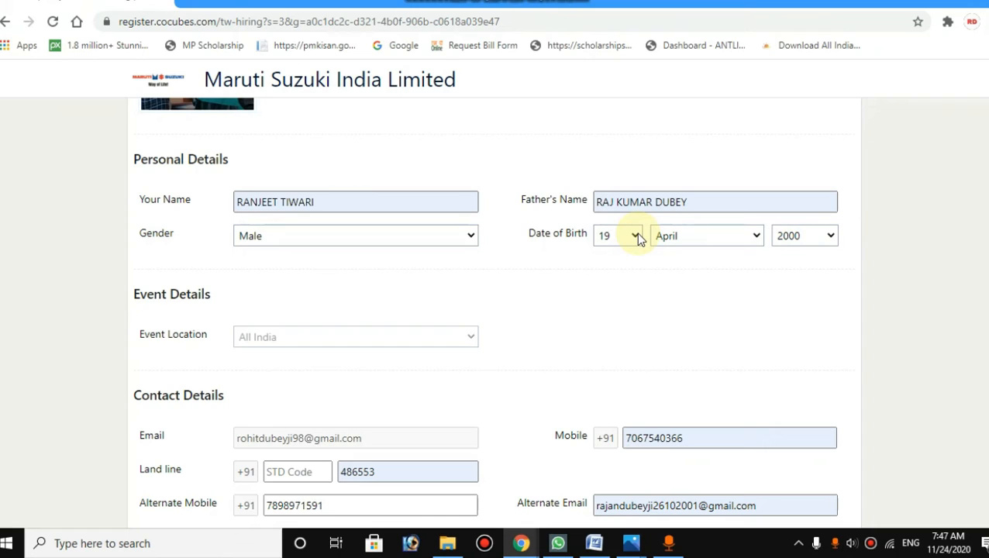
{"action": "left_click", "coordinate": [759, 242]}
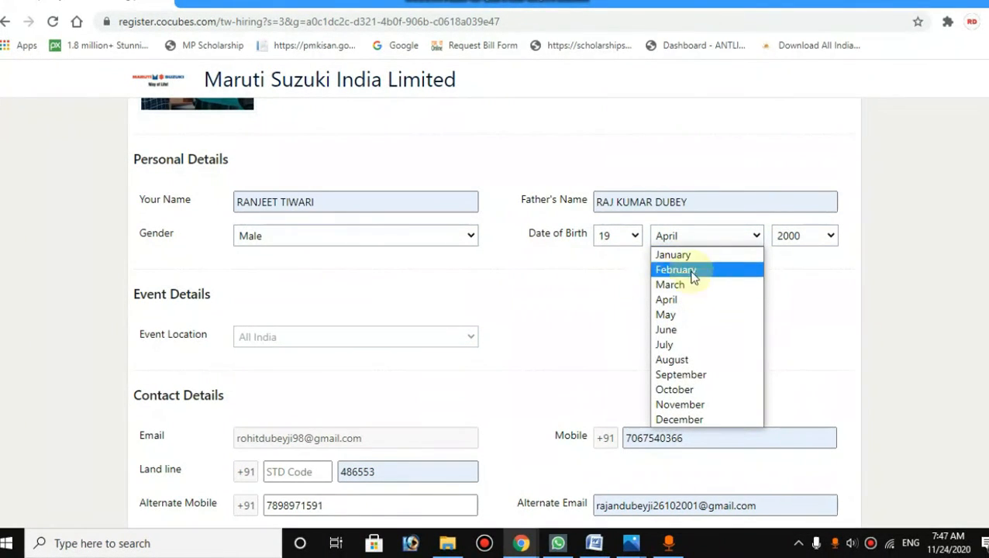
{"action": "left_click", "coordinate": [755, 234]}
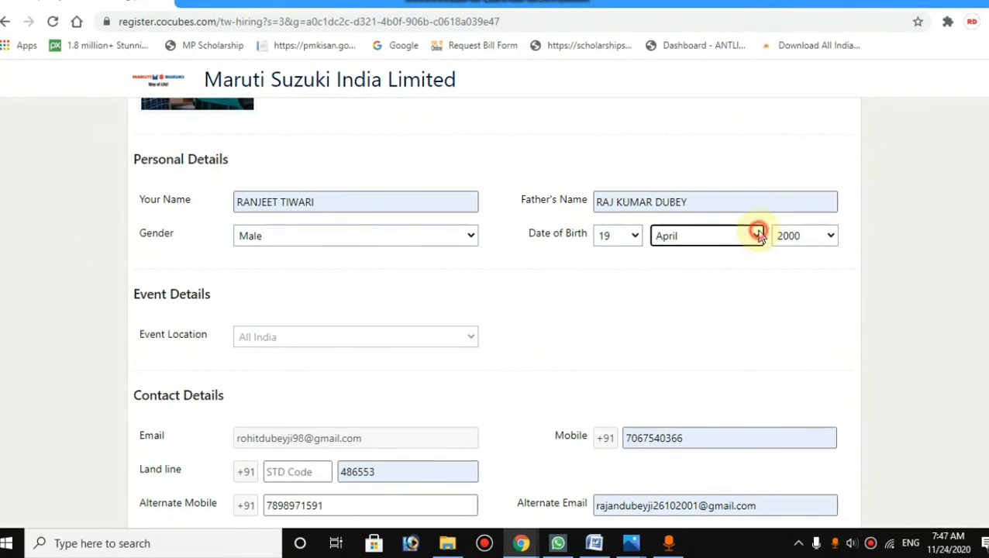
{"action": "left_click", "coordinate": [829, 241]}
{"action": "scroll", "coordinate": [789, 402], "scroll_direction": "down", "scroll_amount": 2}
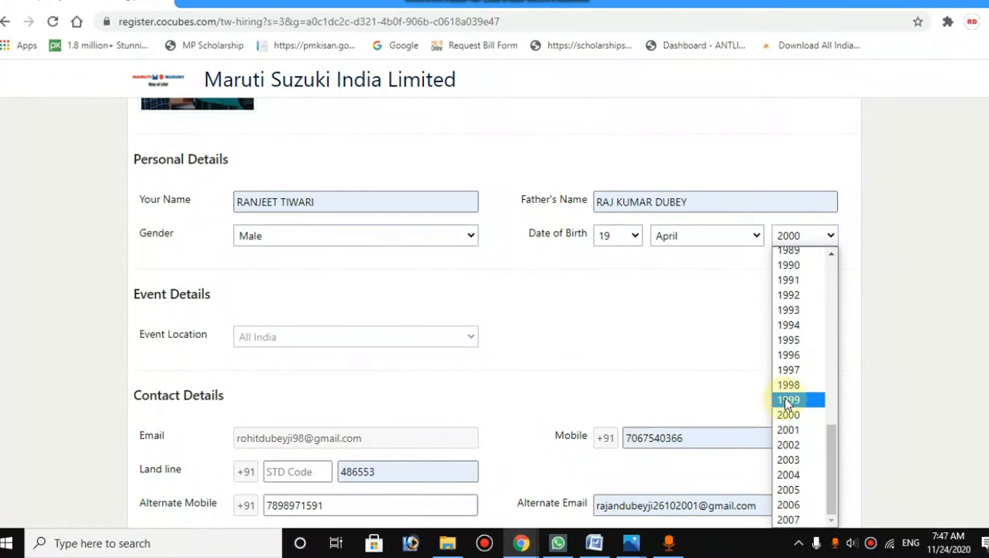
{"action": "left_click", "coordinate": [686, 358]}
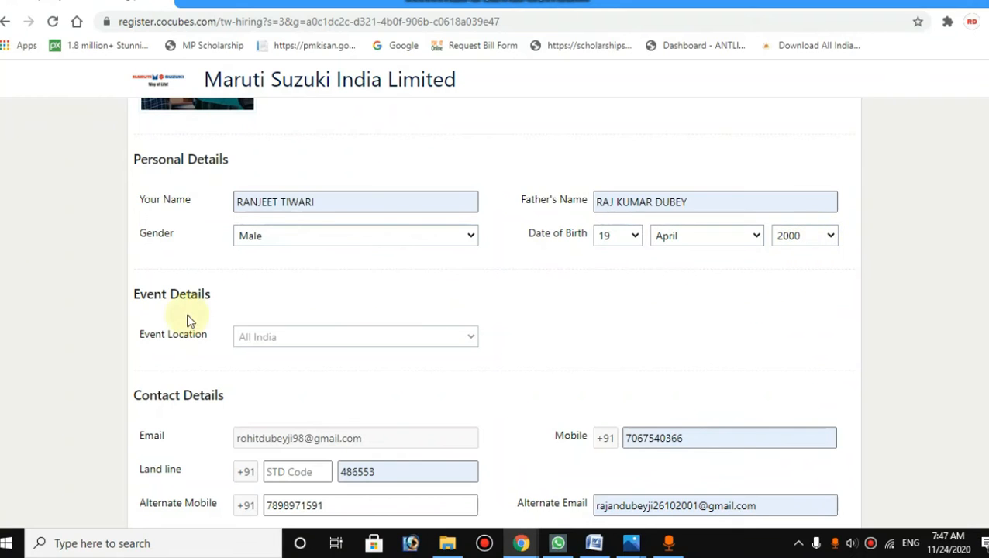
{"action": "scroll", "coordinate": [185, 306], "scroll_direction": "down", "scroll_amount": 3}
{"action": "scroll", "coordinate": [251, 208], "scroll_direction": "up", "scroll_amount": 1}
Review the mobile number and alternate e-mail entries, dismissing the autofill suggestions.
{"action": "left_click_drag", "start_coordinate": [264, 186], "coordinate": [329, 210]}
{"action": "left_click_drag", "start_coordinate": [407, 187], "coordinate": [263, 236]}
{"action": "scroll", "coordinate": [181, 245], "scroll_direction": "down", "scroll_amount": 1}
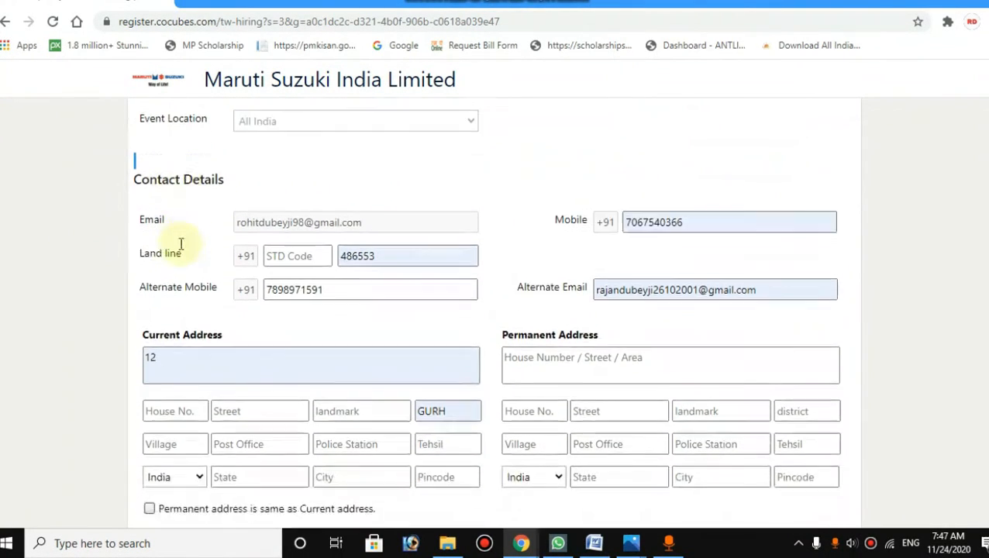
{"action": "scroll", "coordinate": [337, 221], "scroll_direction": "down", "scroll_amount": 1}
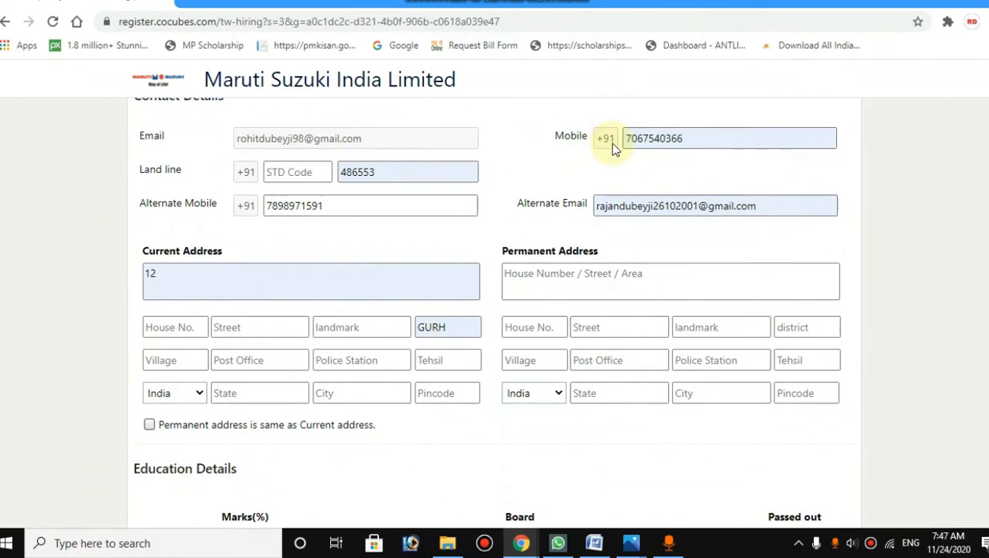
{"action": "left_click_drag", "start_coordinate": [690, 140], "coordinate": [589, 139]}
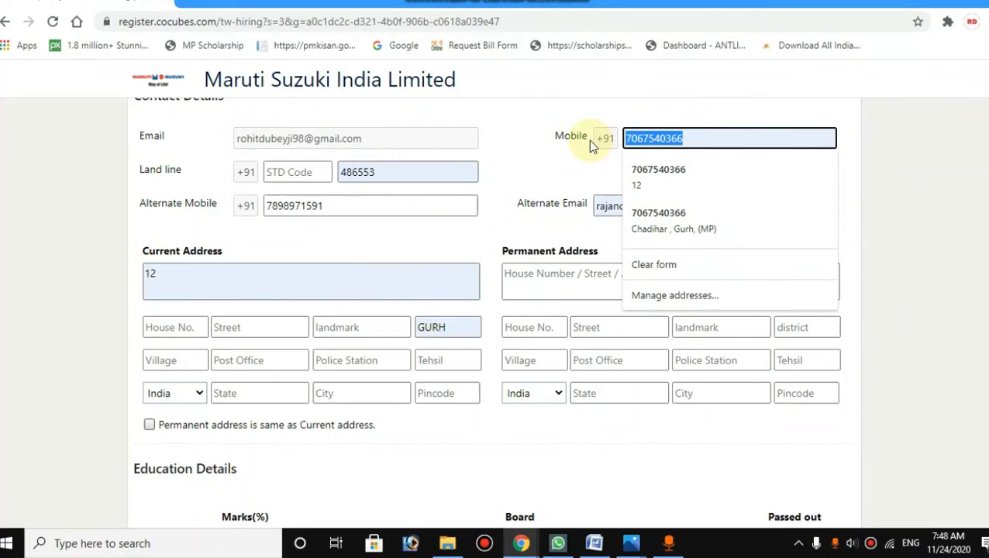
{"action": "left_click", "coordinate": [203, 166]}
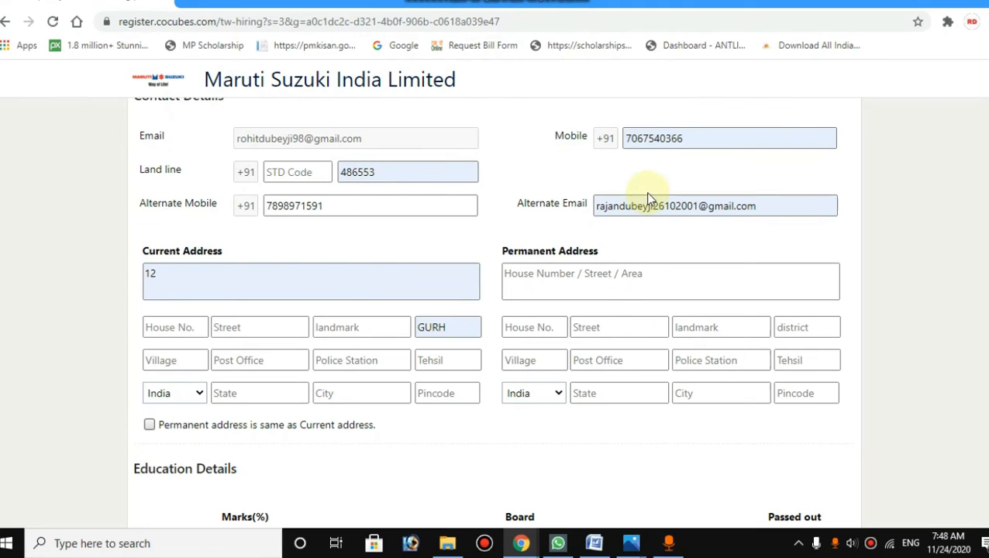
{"action": "scroll", "coordinate": [550, 216], "scroll_direction": "down", "scroll_amount": 1}
{"action": "left_click_drag", "start_coordinate": [578, 127], "coordinate": [565, 152]}
{"action": "left_click", "coordinate": [549, 140]}
{"action": "scroll", "coordinate": [693, 172], "scroll_direction": "up", "scroll_amount": 1}
{"action": "scroll", "coordinate": [711, 170], "scroll_direction": "down", "scroll_amount": 1}
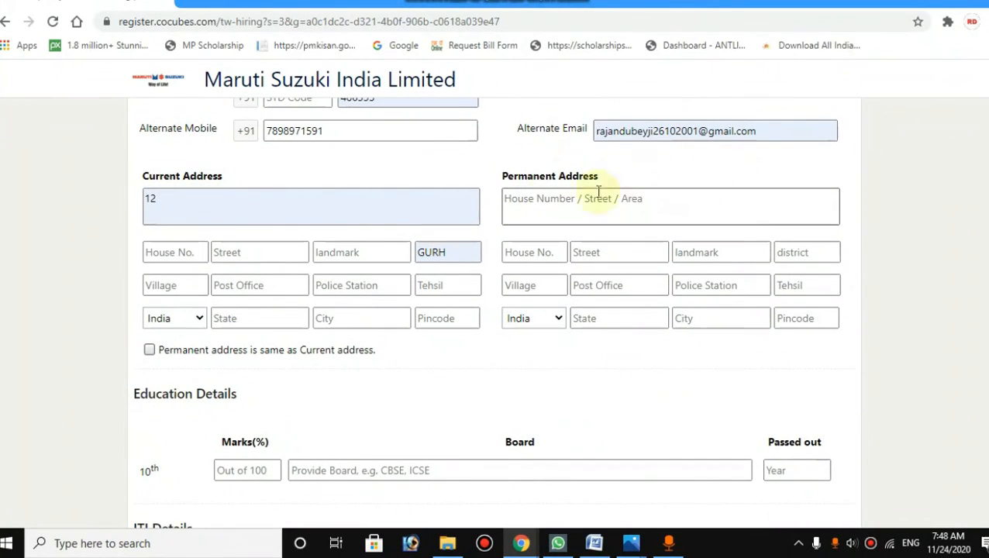
{"action": "scroll", "coordinate": [198, 139], "scroll_direction": "down", "scroll_amount": 1}
{"action": "scroll", "coordinate": [193, 136], "scroll_direction": "up", "scroll_amount": 1}
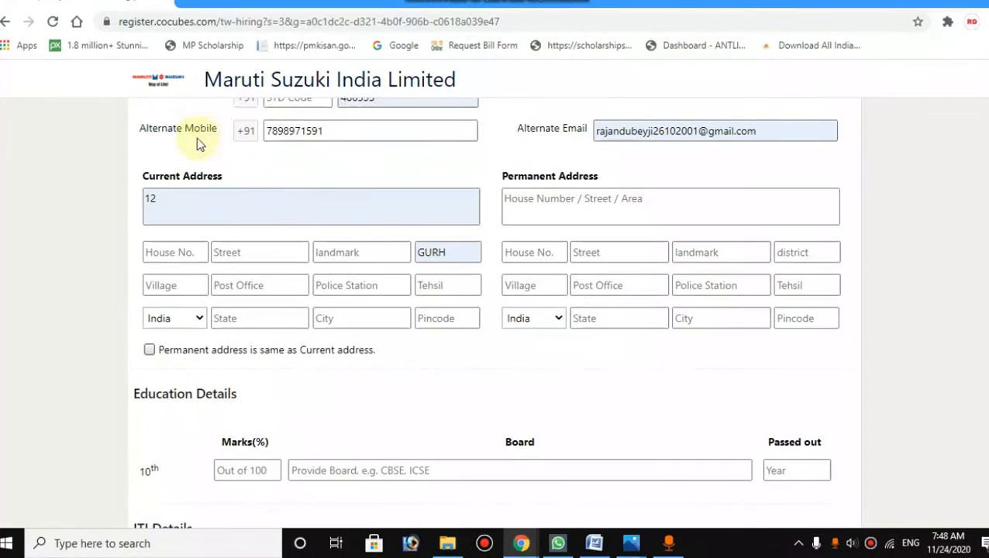
{"action": "left_click_drag", "start_coordinate": [264, 130], "coordinate": [357, 137]}
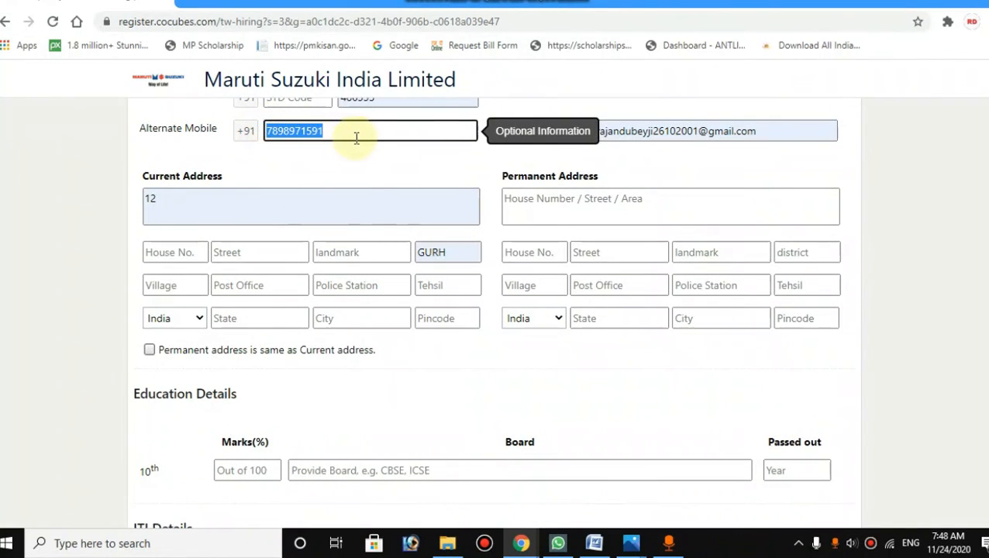
{"action": "left_click", "coordinate": [306, 171]}
Replace the old Alternate Mobile number with the corrected mobile number.
{"action": "scroll", "coordinate": [303, 175], "scroll_direction": "up", "scroll_amount": 2}
{"action": "left_click", "coordinate": [288, 284]}
{"action": "scroll", "coordinate": [288, 284], "scroll_direction": "down", "scroll_amount": 1}
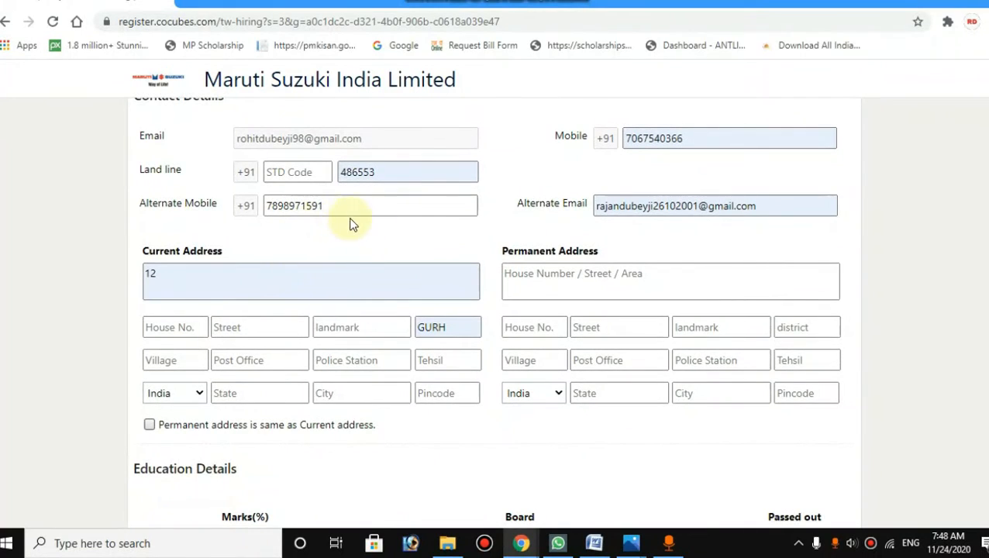
{"action": "left_click_drag", "start_coordinate": [333, 206], "coordinate": [250, 214]}
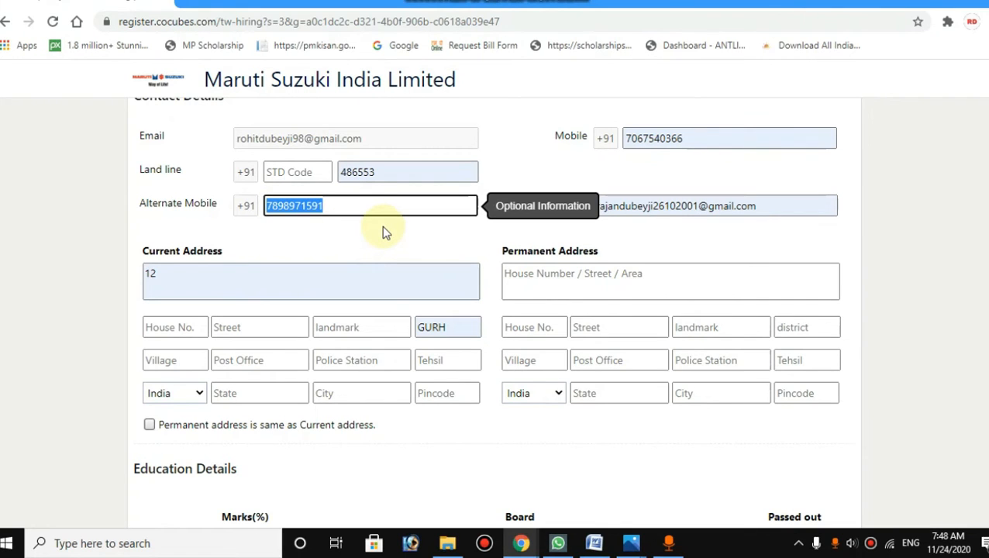
{"action": "key", "text": "BackSpace"}
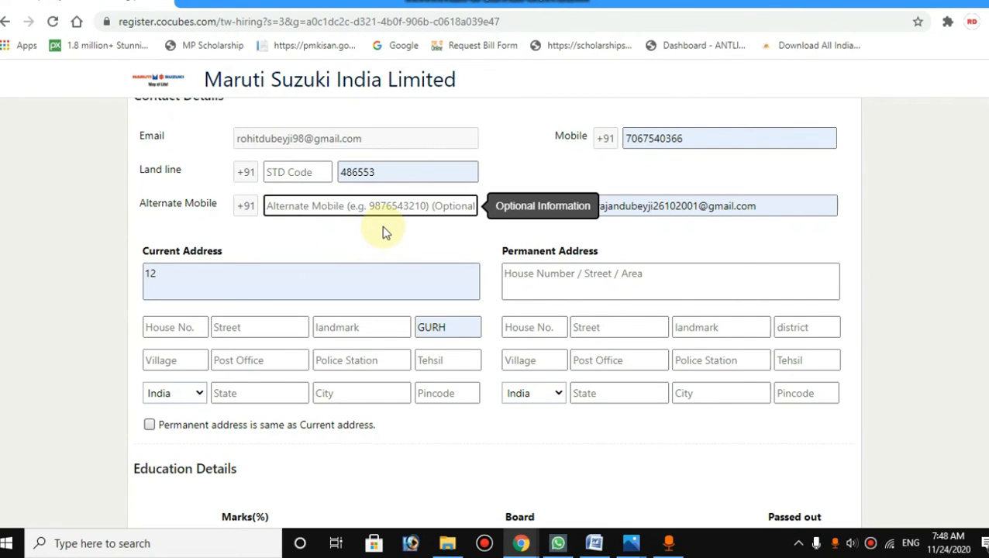
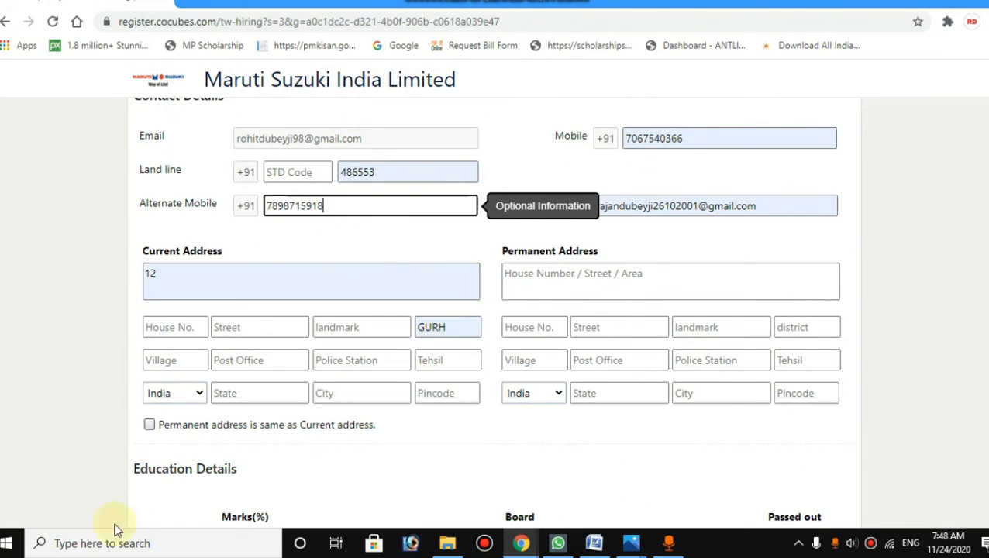
{"action": "left_click", "coordinate": [396, 268]}
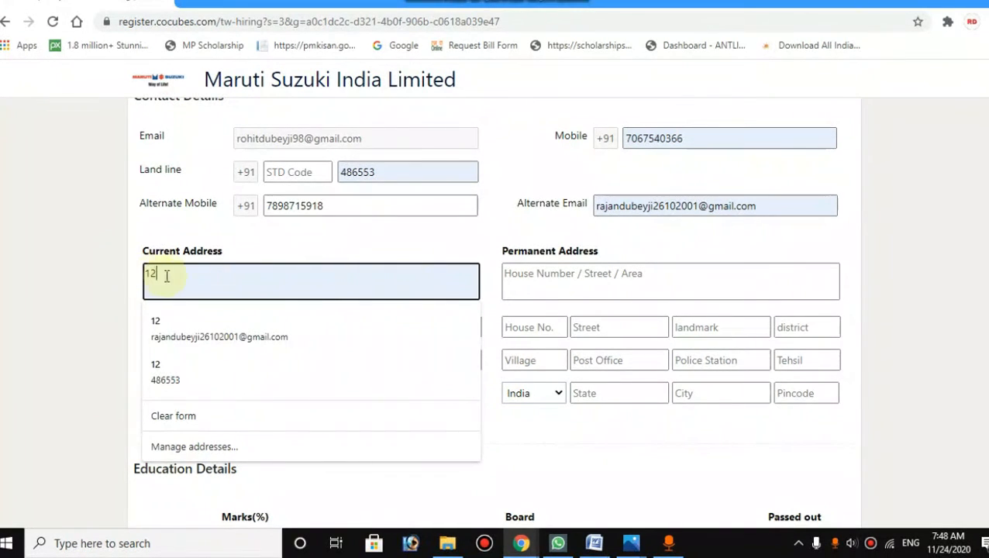
Delete the old house number text from the Current Address box and dismiss saved address suggestions.
{"action": "scroll", "coordinate": [233, 256], "scroll_direction": "down", "scroll_amount": 1}
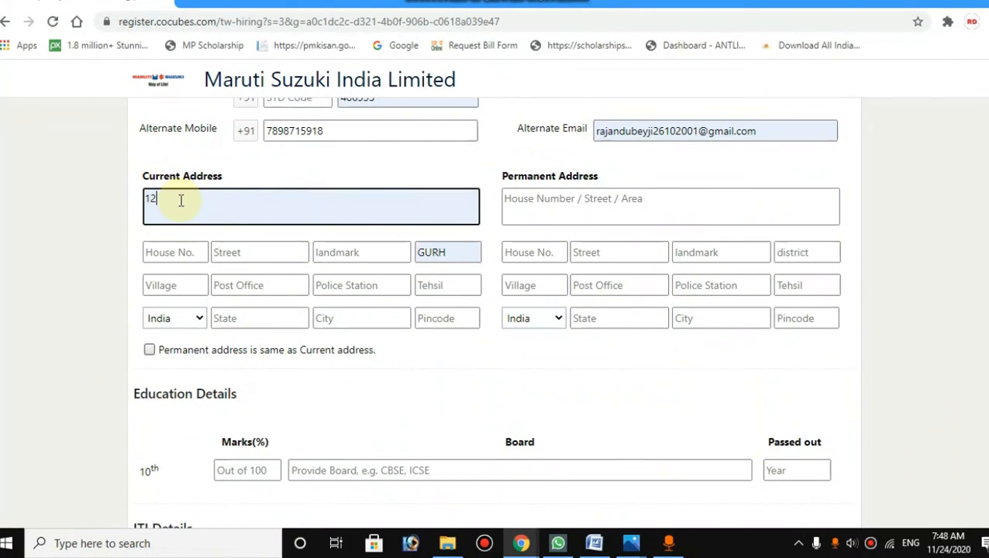
{"action": "left_click_drag", "start_coordinate": [182, 201], "coordinate": [133, 208]}
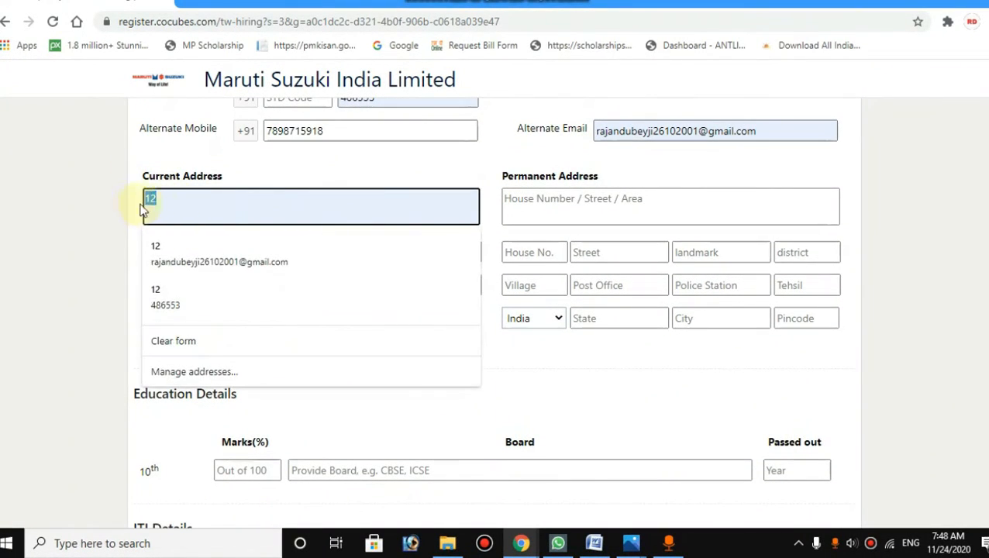
{"action": "left_click", "coordinate": [464, 303]}
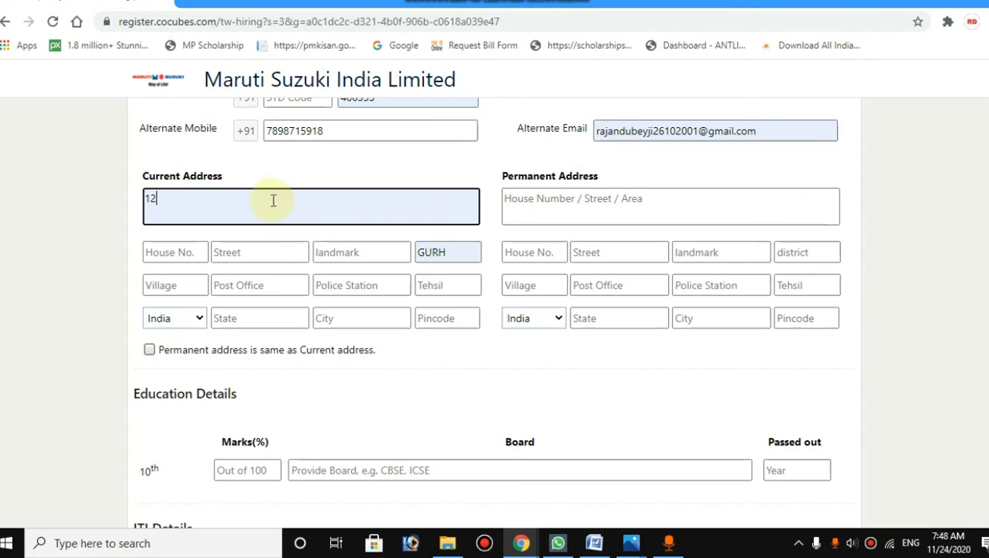
{"action": "left_click_drag", "start_coordinate": [172, 203], "coordinate": [104, 197]}
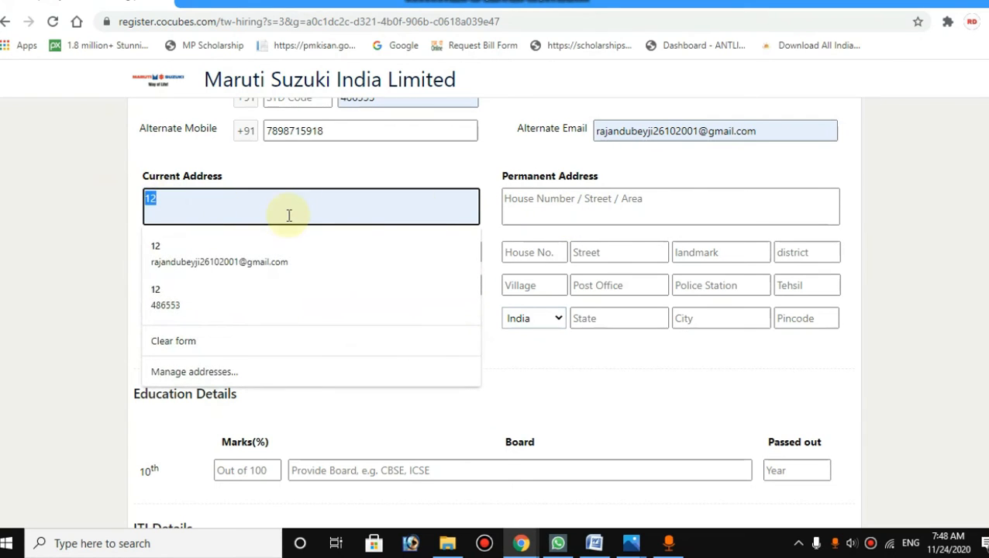
{"action": "key", "text": "BackSpace"}
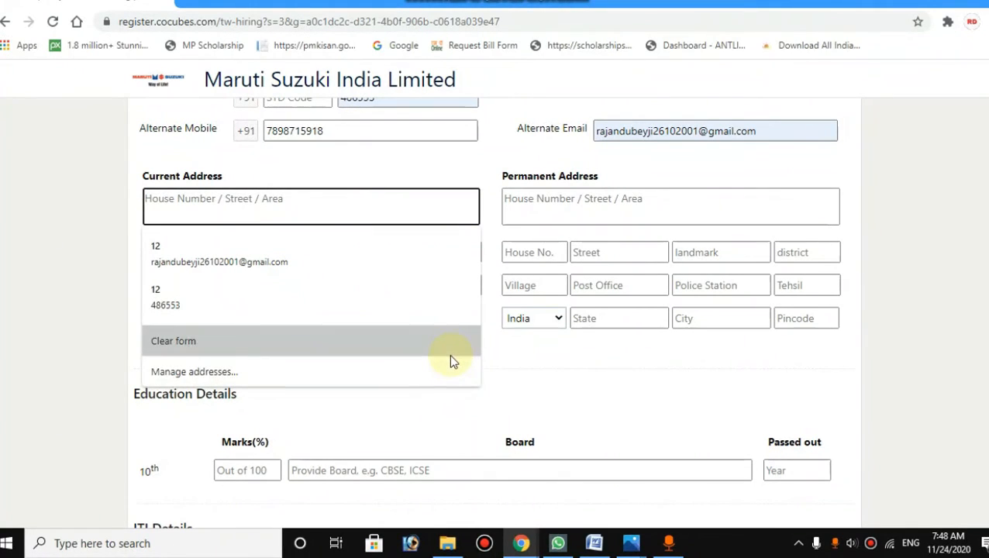
{"action": "left_click", "coordinate": [520, 354]}
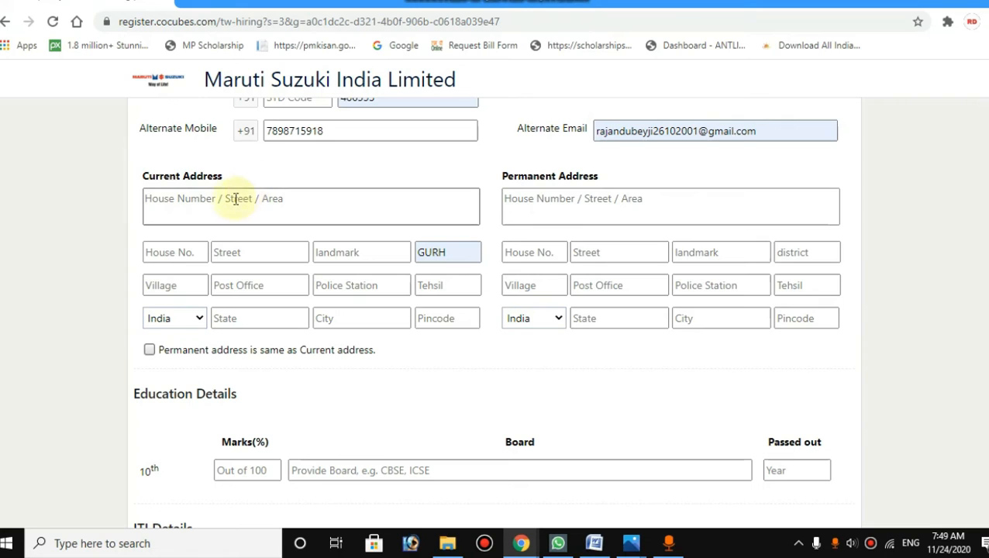
{"action": "left_click", "coordinate": [139, 200]}
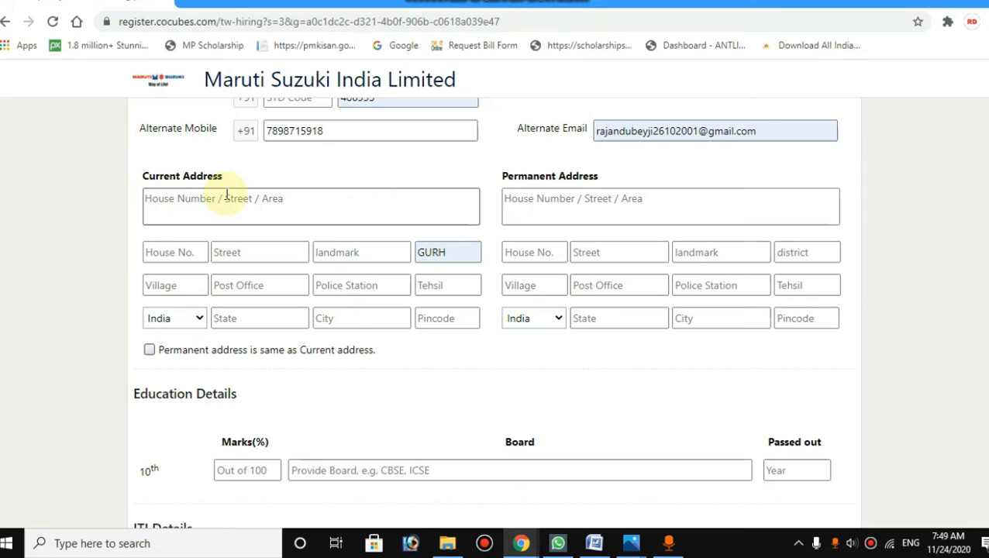
{"action": "left_click", "coordinate": [420, 204]}
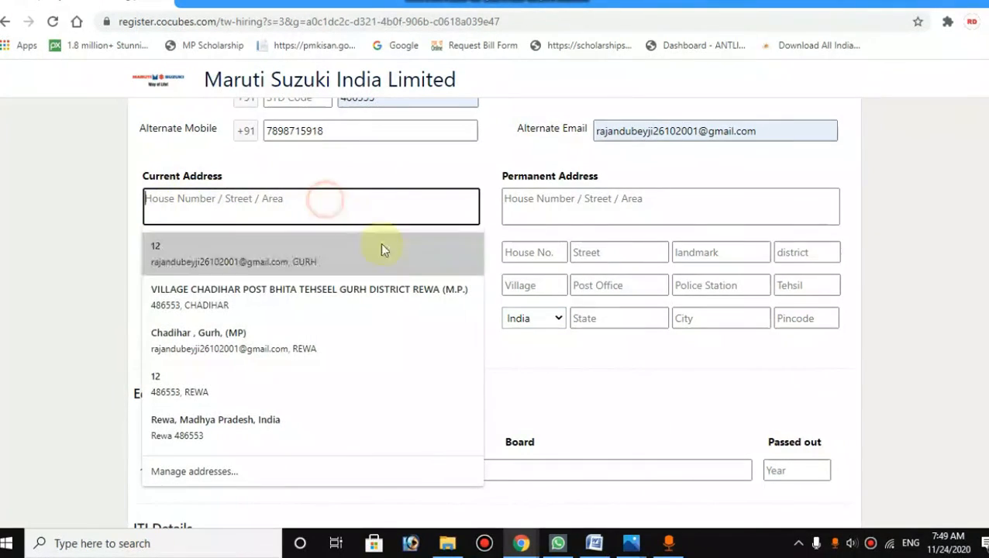
{"action": "left_click", "coordinate": [536, 362]}
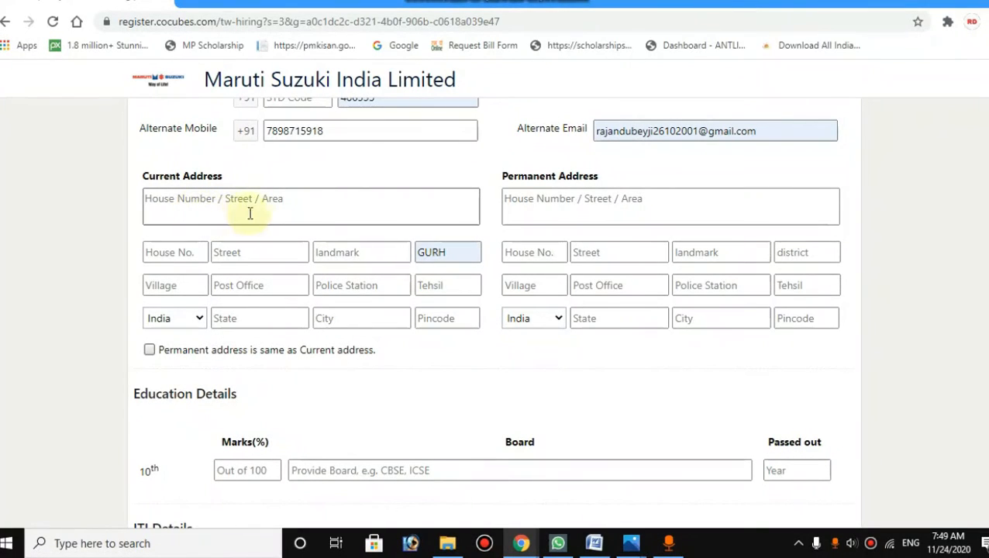
{"action": "left_click", "coordinate": [506, 200]}
{"action": "left_click", "coordinate": [682, 166]}
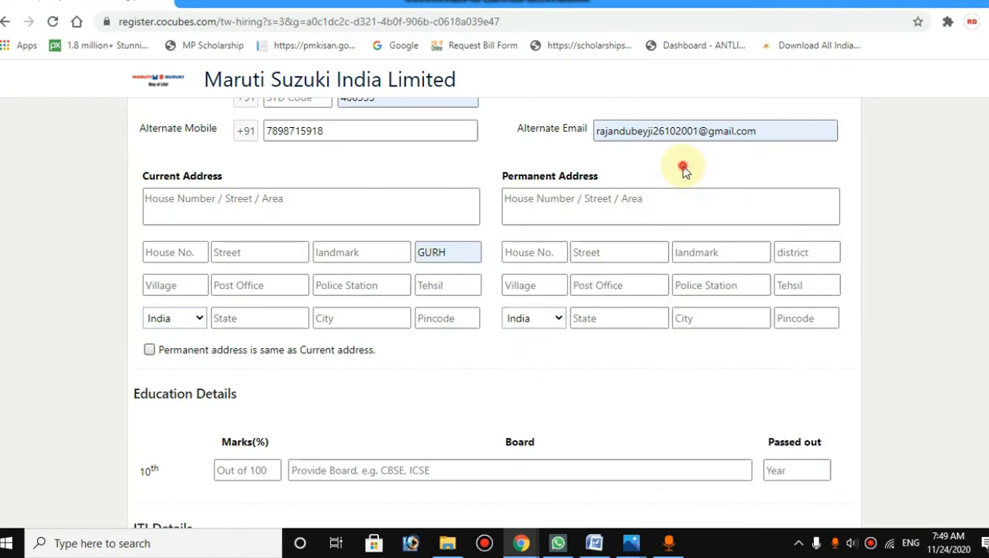
{"action": "left_click", "coordinate": [628, 209]}
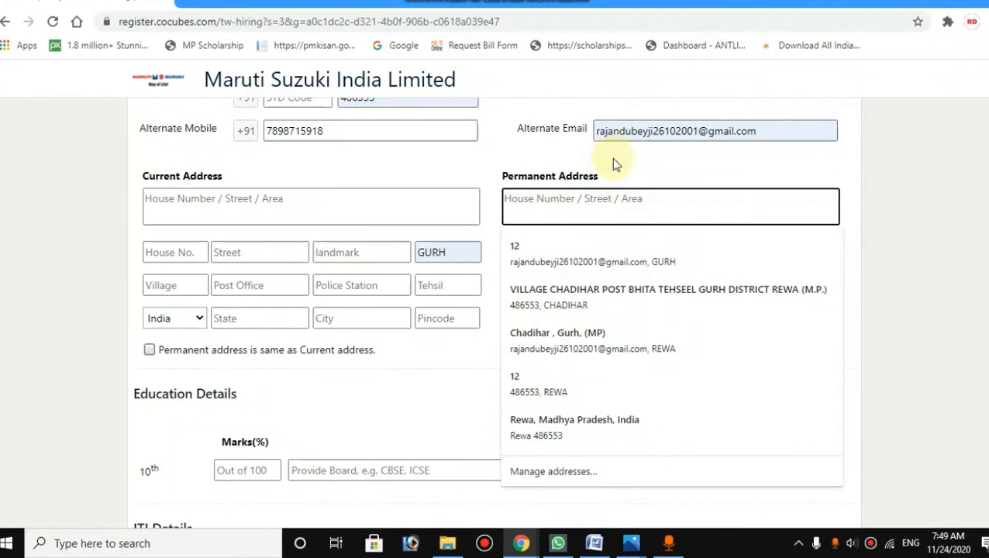
{"action": "left_click", "coordinate": [616, 164]}
{"action": "scroll", "coordinate": [161, 245], "scroll_direction": "down", "scroll_amount": 1}
{"action": "left_click", "coordinate": [168, 180]}
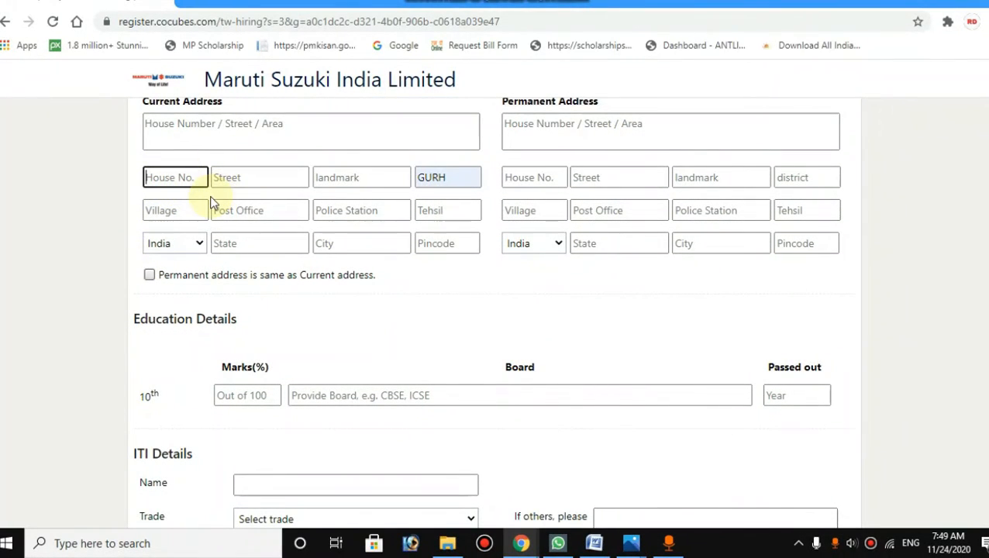
{"action": "type", "text": "7"}
{"action": "left_click", "coordinate": [256, 175]}
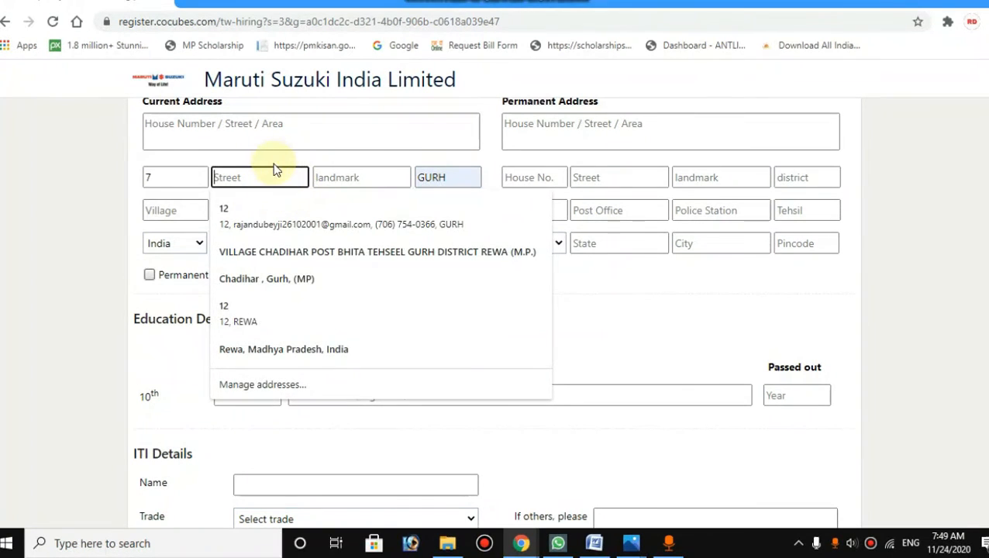
{"action": "left_click", "coordinate": [265, 141]}
{"action": "left_click", "coordinate": [537, 318]}
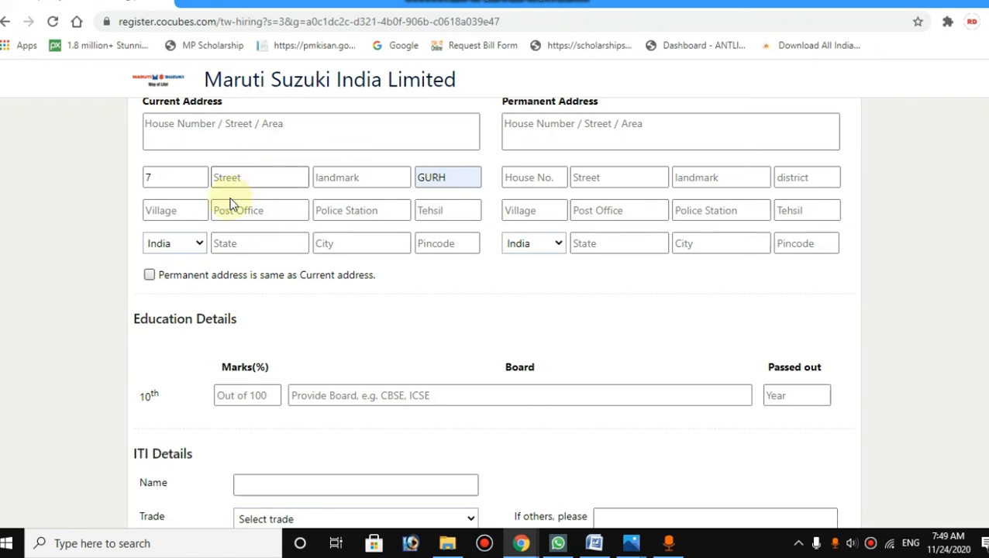
{"action": "left_click", "coordinate": [263, 181]}
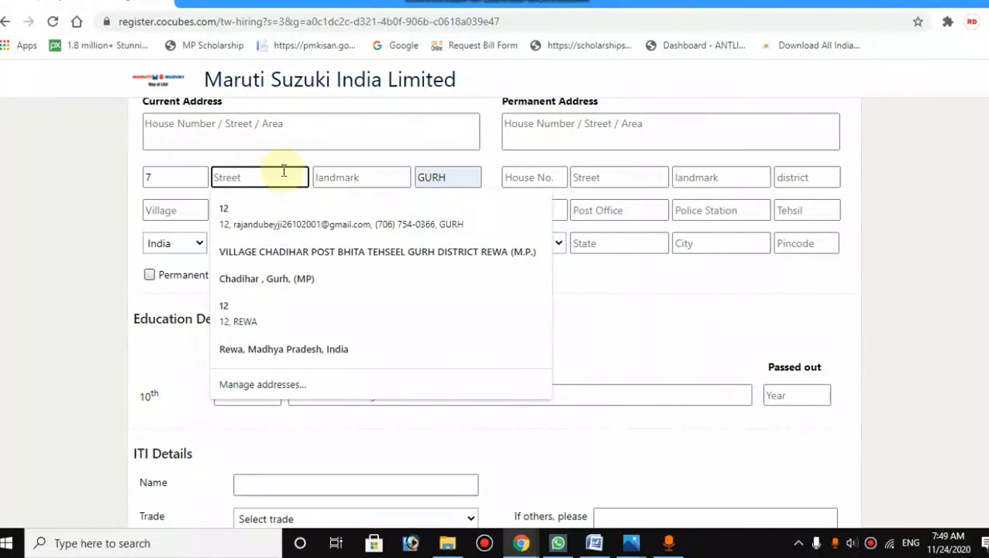
{"action": "left_click", "coordinate": [320, 130]}
{"action": "left_click", "coordinate": [555, 339]}
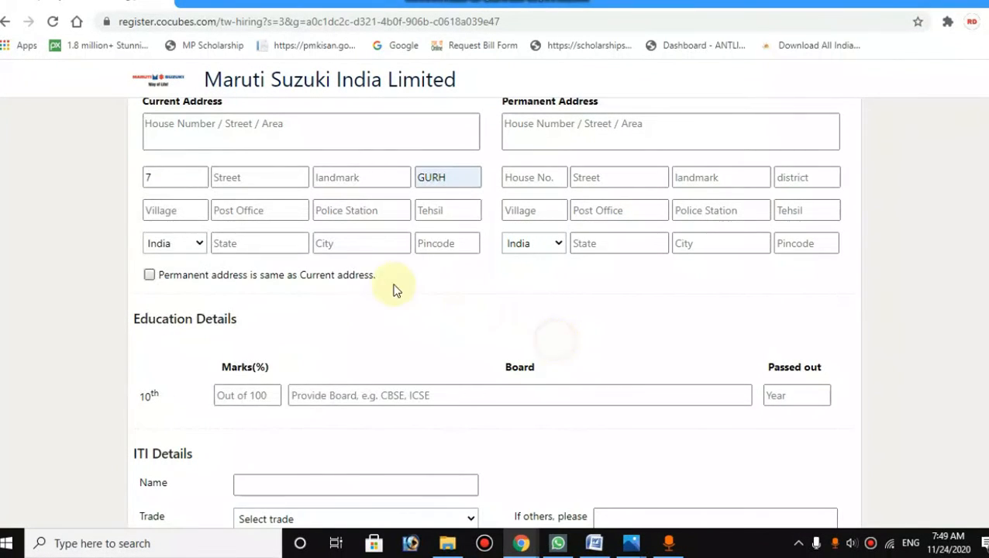
{"action": "left_click", "coordinate": [393, 177]}
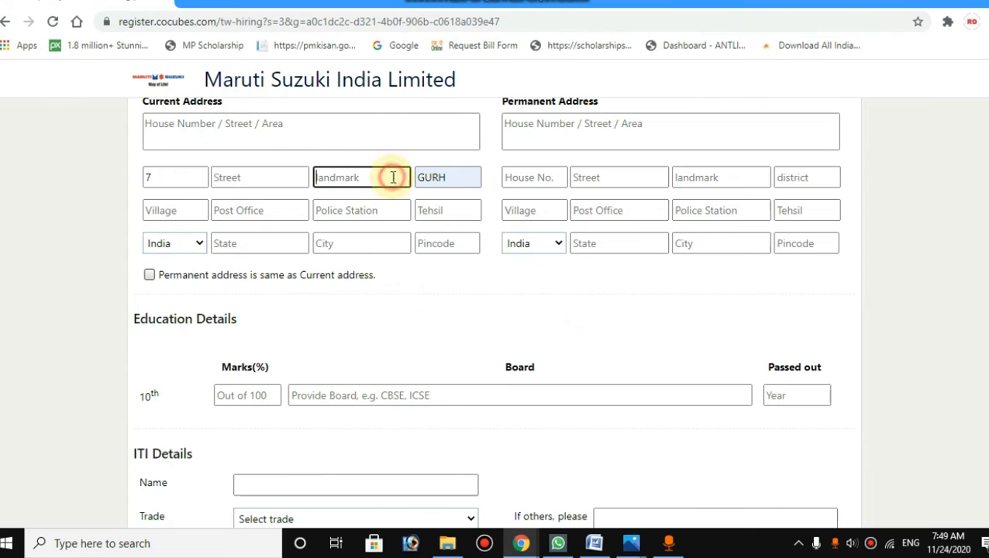
{"action": "left_click", "coordinate": [459, 180]}
{"action": "left_click", "coordinate": [403, 152]}
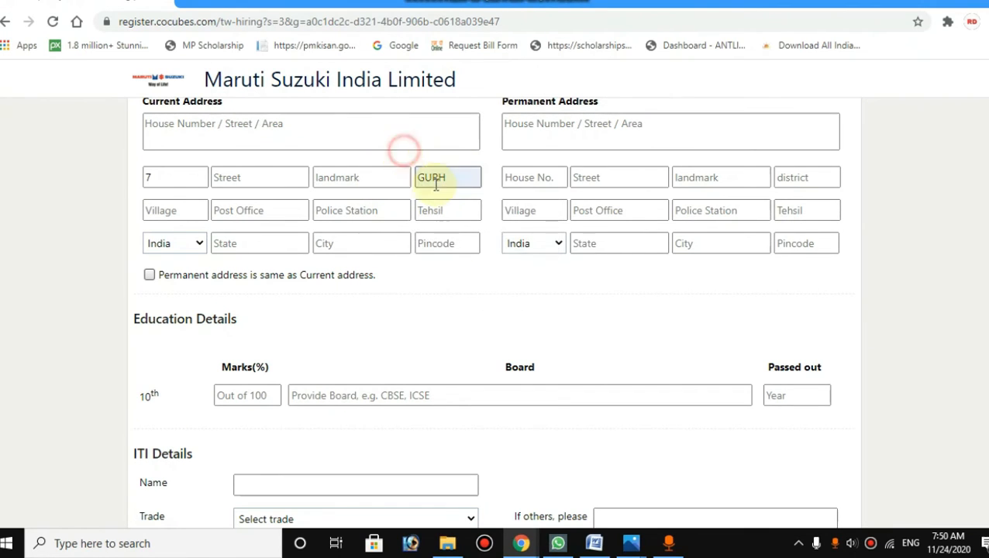
{"action": "left_click", "coordinate": [179, 209]}
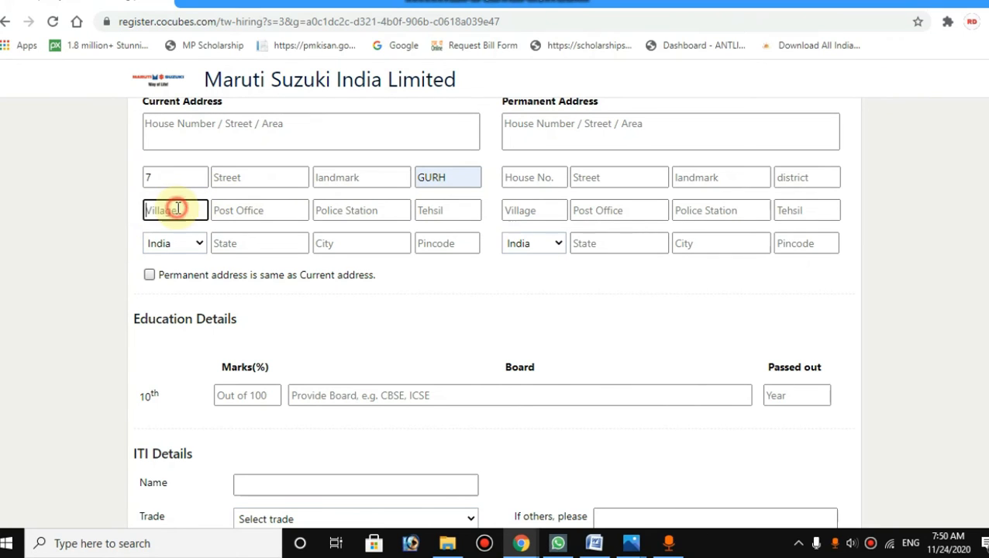
{"action": "left_click", "coordinate": [277, 212]}
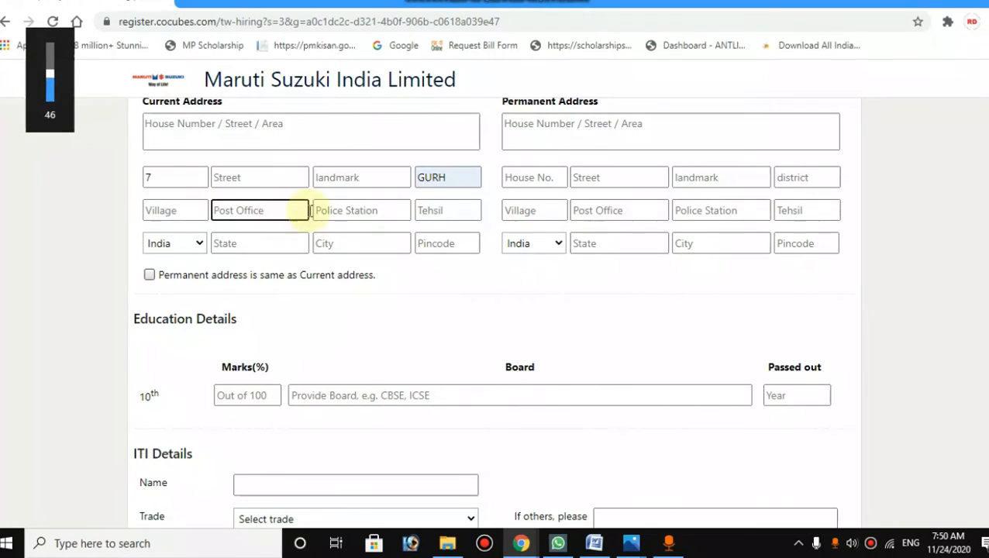
{"action": "left_click", "coordinate": [378, 213]}
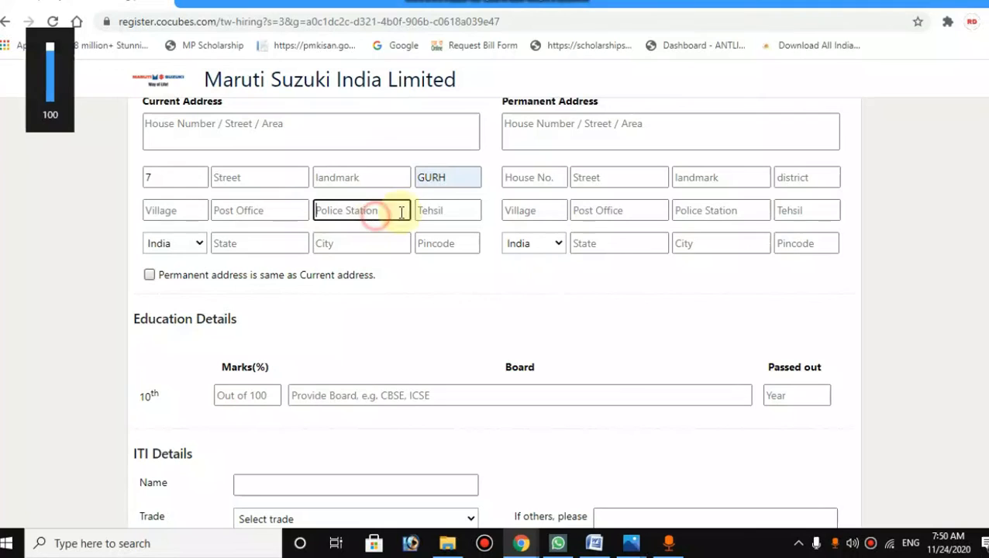
{"action": "left_click", "coordinate": [451, 210]}
{"action": "left_click", "coordinate": [396, 265]}
{"action": "key", "text": "XF86AudioMute"}
{"action": "key", "text": "XF86AudioLowerVolume"}
{"action": "key", "text": "XF86AudioLowerVolume"}
{"action": "key", "text": "XF86AudioLowerVolume"}
{"action": "key", "text": "XF86AudioLowerVolume"}
{"action": "key", "text": "XF86AudioLowerVolume"}
{"action": "key", "text": "XF86AudioLowerVolume"}
{"action": "key", "text": "XF86AudioLowerVolume"}
{"action": "key", "text": "XF86AudioLowerVolume"}
{"action": "key", "text": "XF86AudioLowerVolume"}
{"action": "key", "text": "XF86AudioLowerVolume"}
{"action": "key", "text": "XF86AudioLowerVolume"}
{"action": "key", "text": "XF86AudioLowerVolume"}
{"action": "key", "text": "XF86AudioLowerVolume"}
{"action": "key", "text": "XF86AudioLowerVolume"}
{"action": "key", "text": "XF86AudioLowerVolume"}
{"action": "key", "text": "XF86AudioLowerVolume"}
{"action": "key", "text": "XF86AudioLowerVolume"}
{"action": "key", "text": "XF86AudioLowerVolume"}
{"action": "key", "text": "XF86AudioLowerVolume"}
{"action": "key", "text": "XF86AudioLowerVolume"}
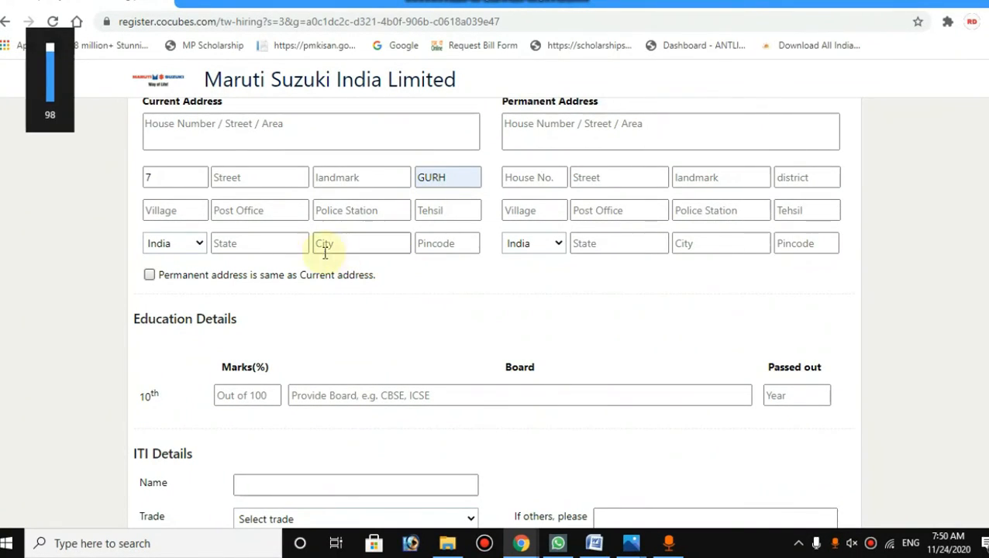
Keep India as country and autofill state Madhya Pradesh, city GURH and pincode 486553.
{"action": "left_click", "coordinate": [200, 244]}
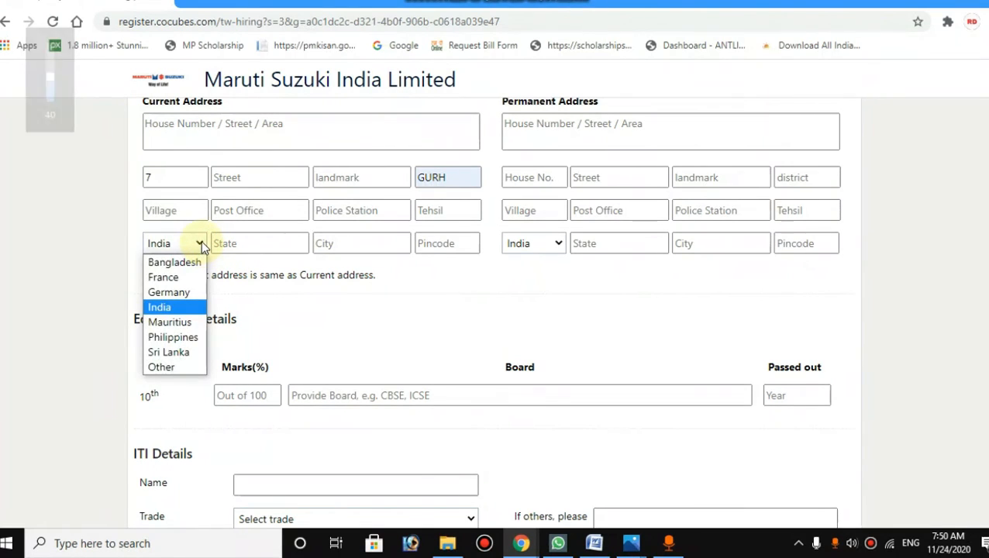
{"action": "left_click", "coordinate": [201, 245]}
{"action": "left_click", "coordinate": [261, 244]}
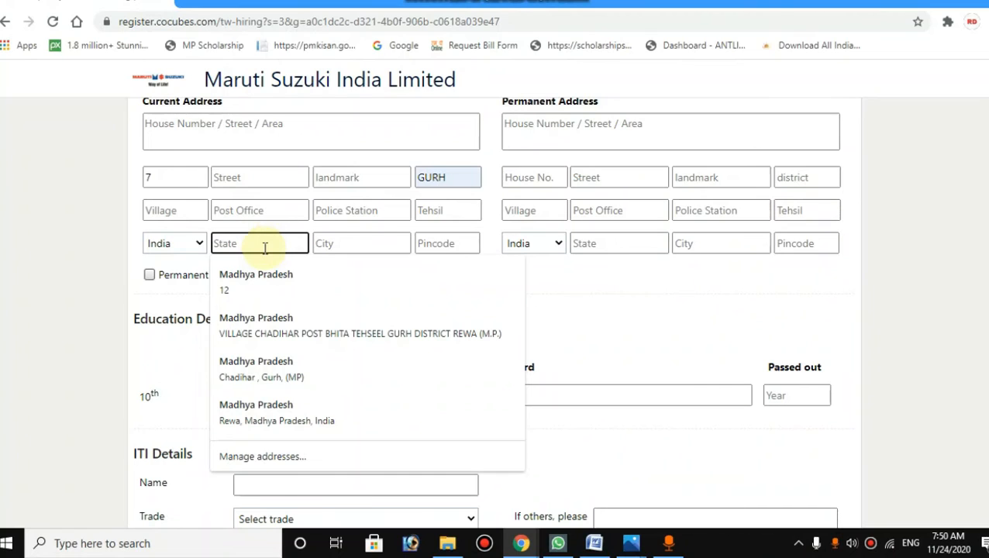
{"action": "left_click", "coordinate": [261, 275]}
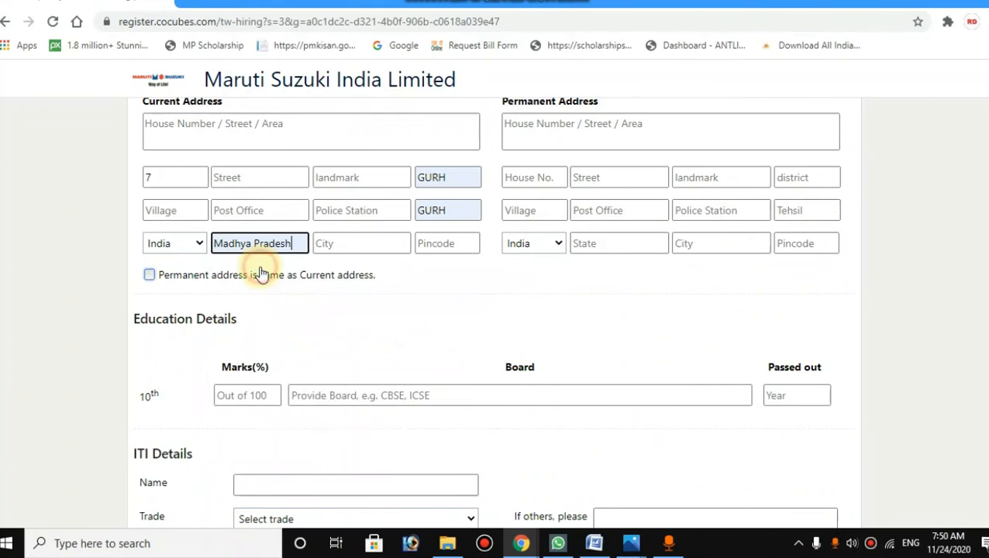
{"action": "left_click", "coordinate": [360, 247]}
{"action": "left_click", "coordinate": [329, 278]}
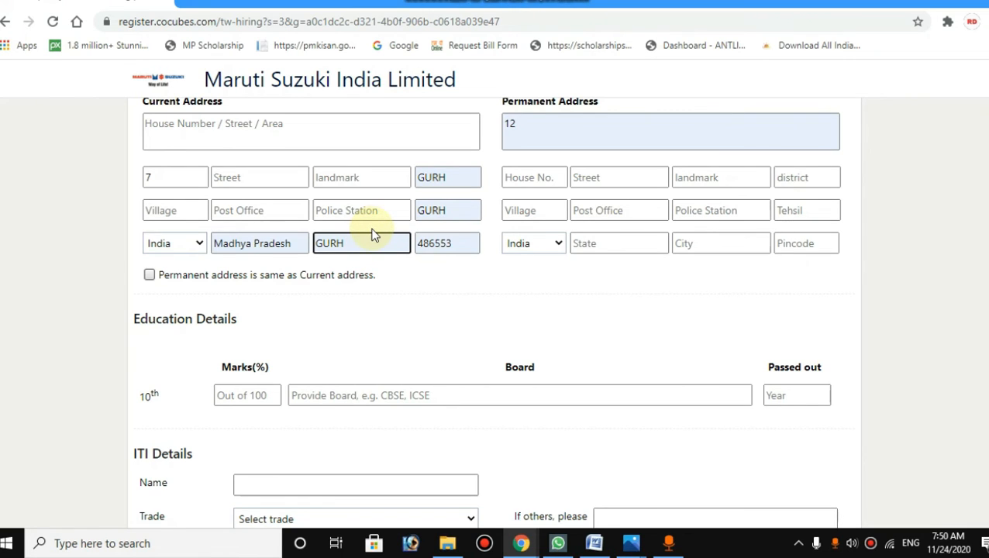
{"action": "double_click", "coordinate": [332, 243]}
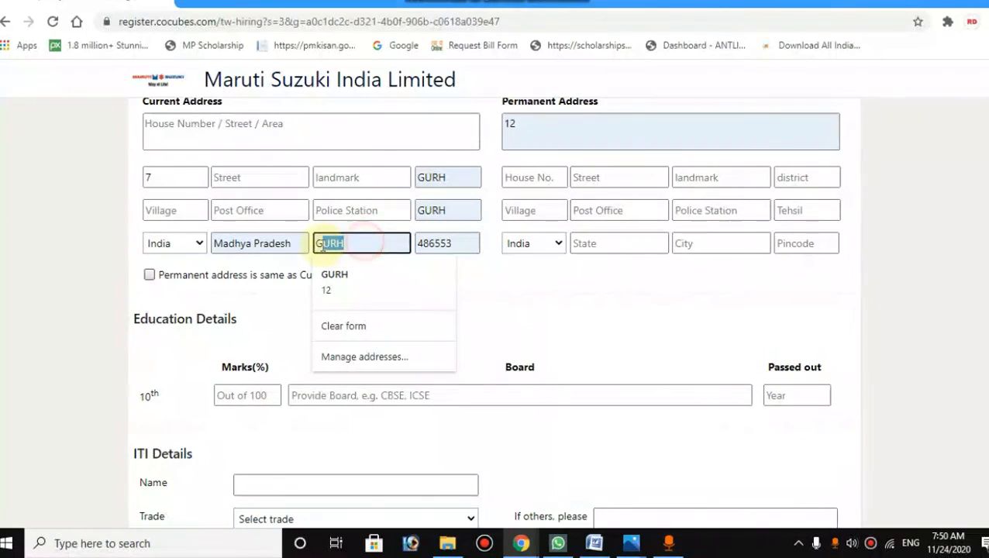
{"action": "left_click", "coordinate": [295, 244]}
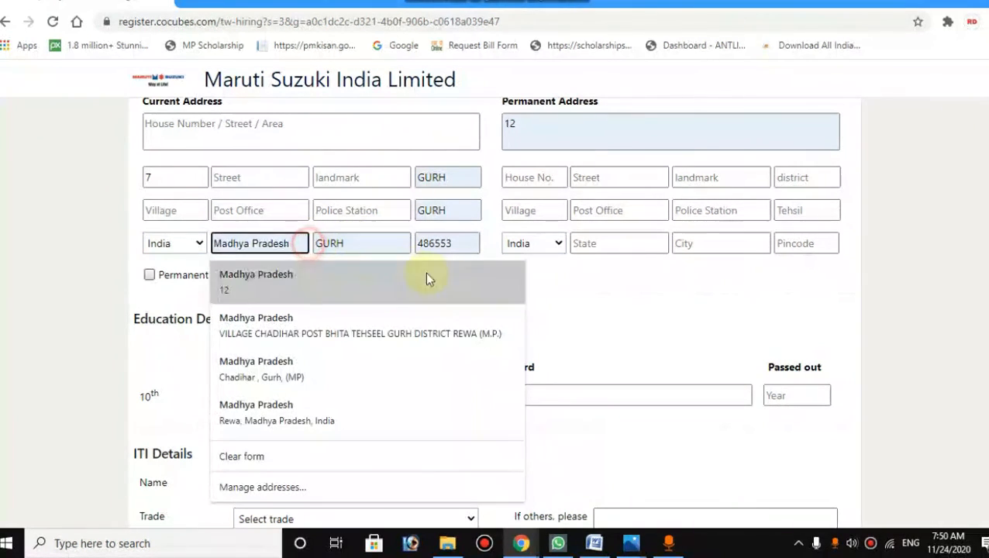
{"action": "left_click", "coordinate": [546, 285]}
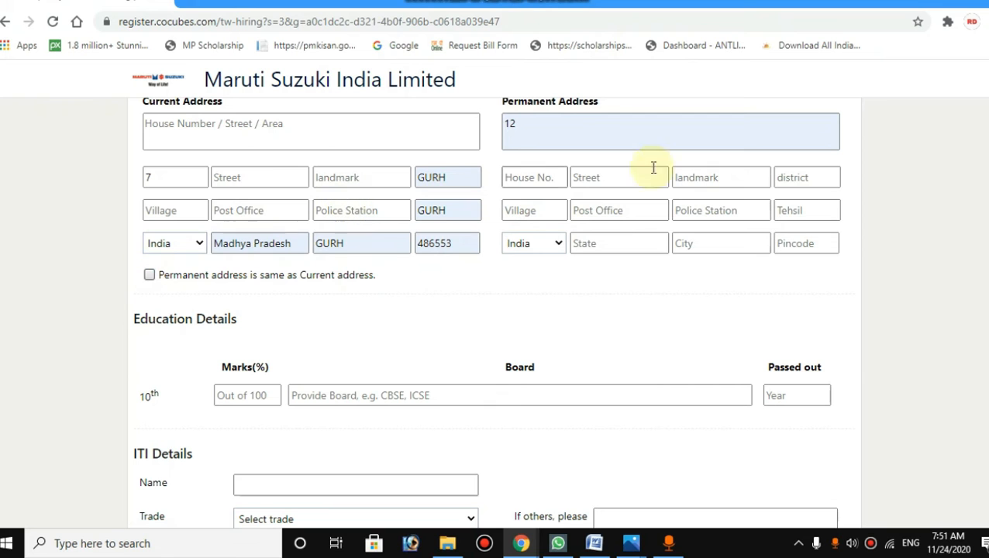
Review the current address entry and the same-address checkbox wording.
{"action": "scroll", "coordinate": [495, 224], "scroll_direction": "up", "scroll_amount": 1}
{"action": "left_click", "coordinate": [149, 214]}
{"action": "left_click", "coordinate": [160, 200]}
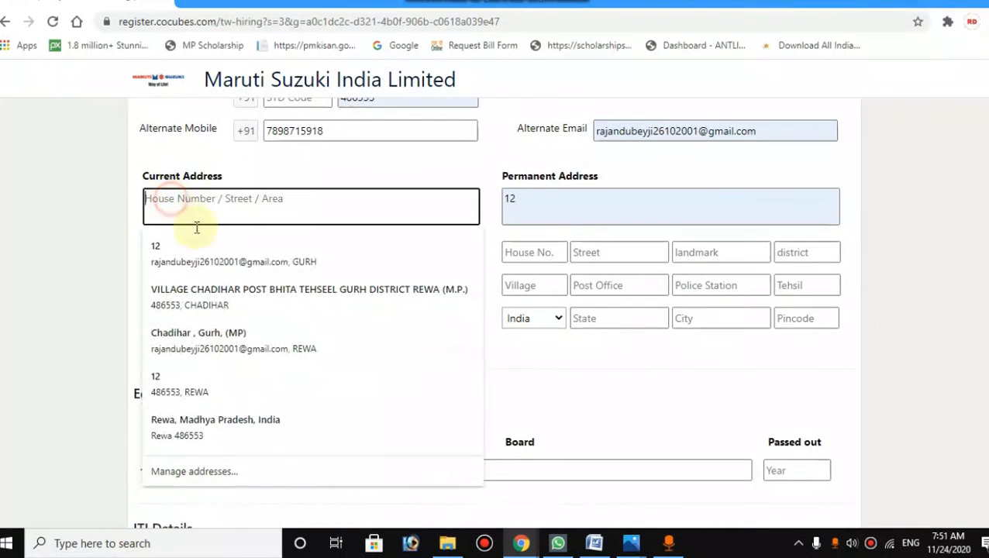
{"action": "left_click", "coordinate": [449, 137]}
{"action": "scroll", "coordinate": [140, 322], "scroll_direction": "down", "scroll_amount": 1}
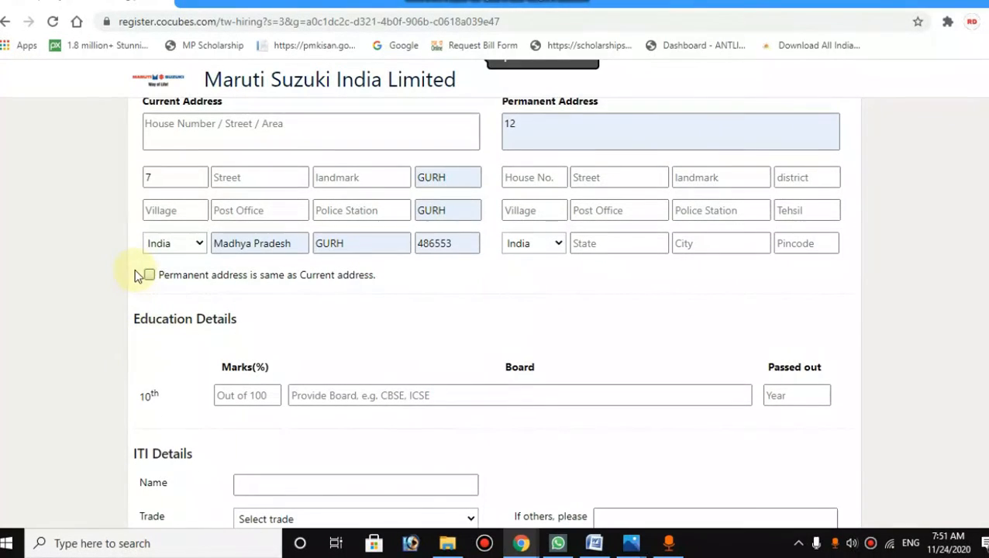
{"action": "left_click_drag", "start_coordinate": [151, 281], "coordinate": [431, 287]}
{"action": "left_click", "coordinate": [433, 279]}
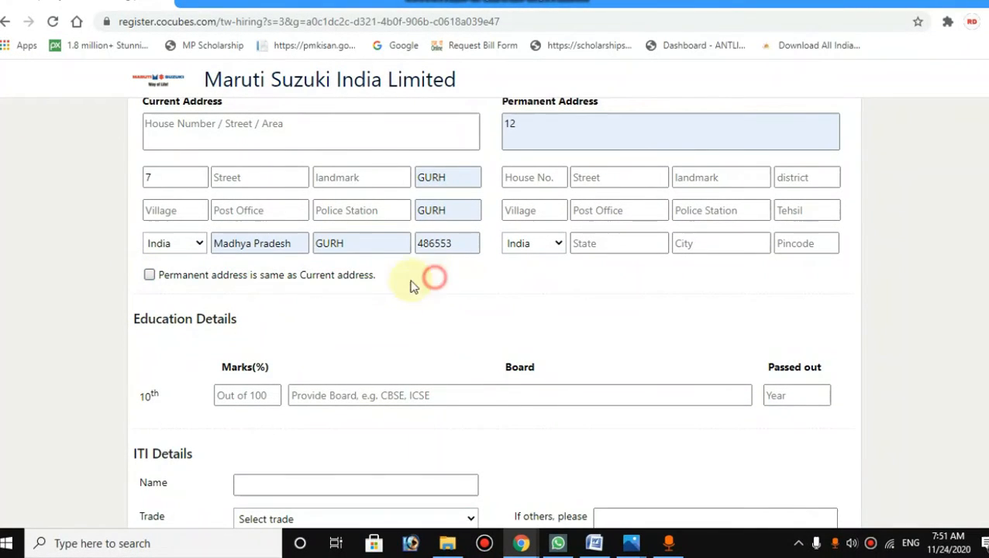
{"action": "left_click", "coordinate": [149, 276]}
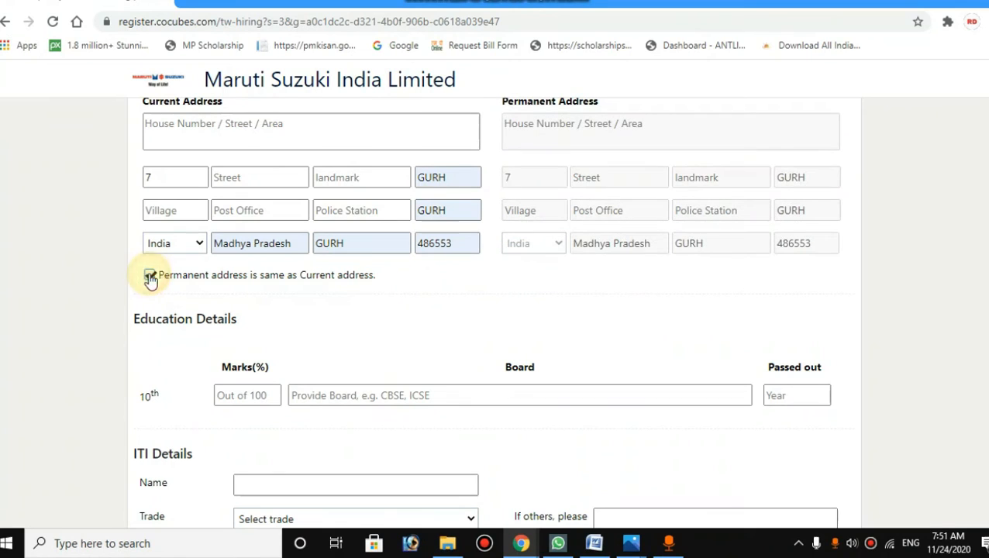
{"action": "scroll", "coordinate": [316, 261], "scroll_direction": "down", "scroll_amount": 3}
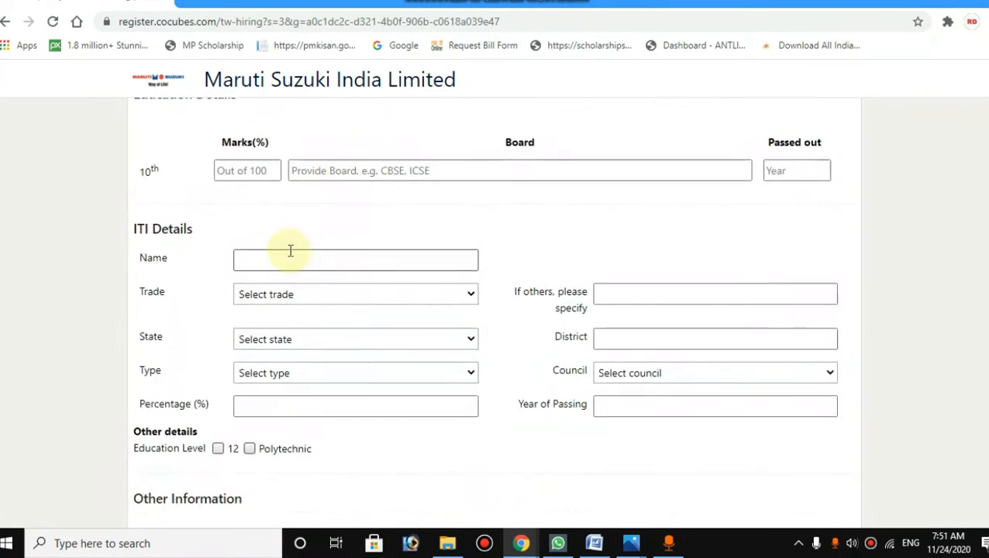
{"action": "scroll", "coordinate": [290, 250], "scroll_direction": "up", "scroll_amount": 2}
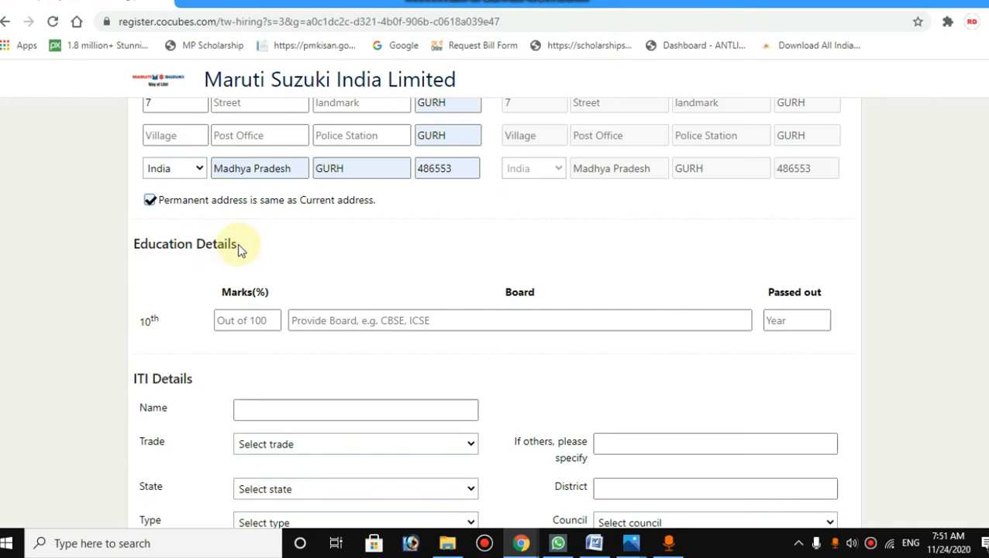
{"action": "scroll", "coordinate": [243, 240], "scroll_direction": "up", "scroll_amount": 2}
{"action": "scroll", "coordinate": [247, 241], "scroll_direction": "down", "scroll_amount": 1}
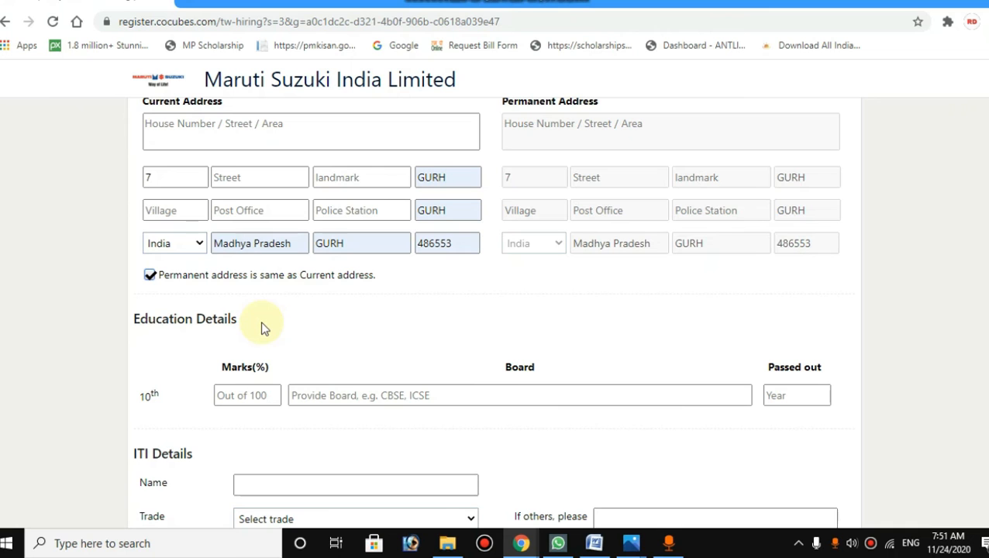
{"action": "scroll", "coordinate": [262, 329], "scroll_direction": "down", "scroll_amount": 2}
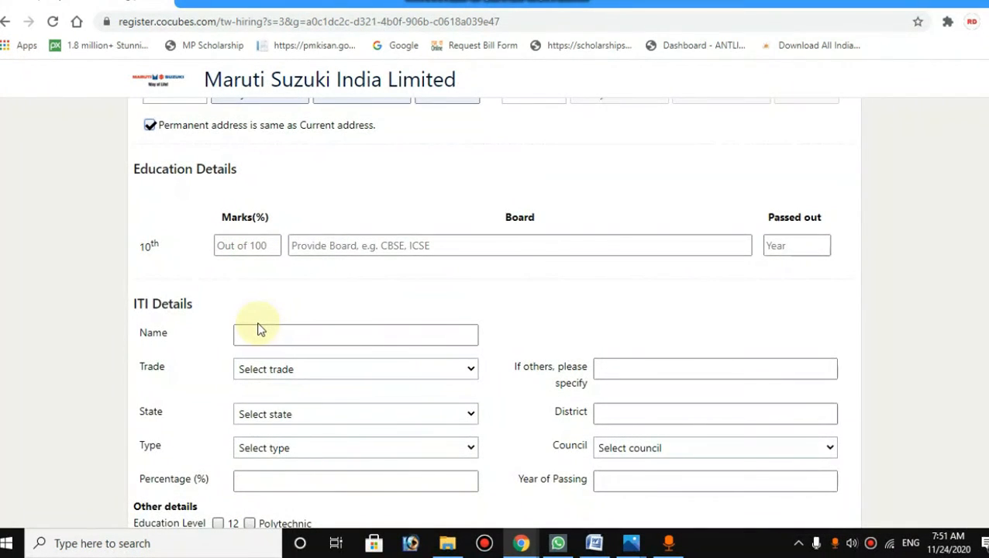
{"action": "left_click_drag", "start_coordinate": [132, 169], "coordinate": [281, 172]}
Enter 56 in the 10th Marks(%) field.
{"action": "left_click", "coordinate": [245, 246]}
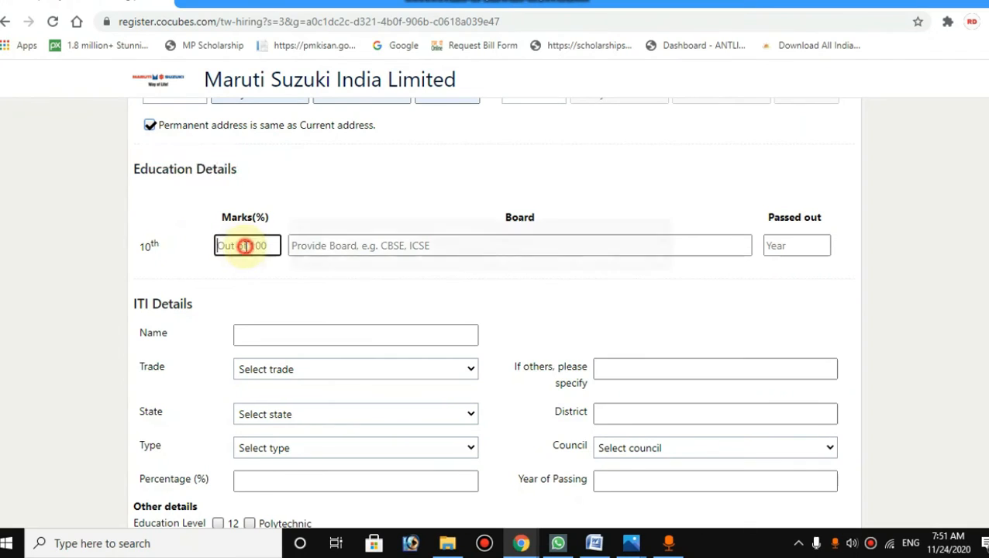
{"action": "left_click", "coordinate": [176, 232]}
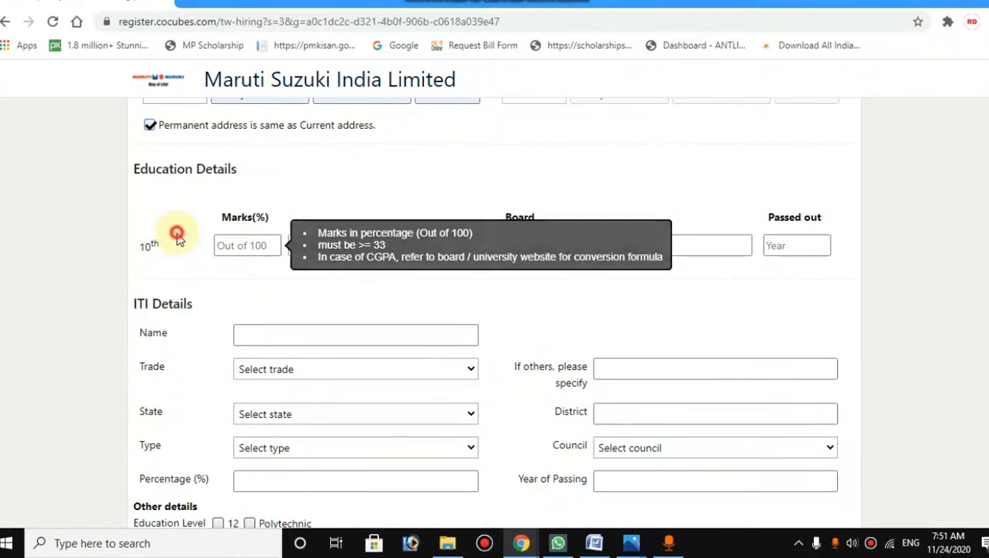
{"action": "left_click", "coordinate": [257, 245]}
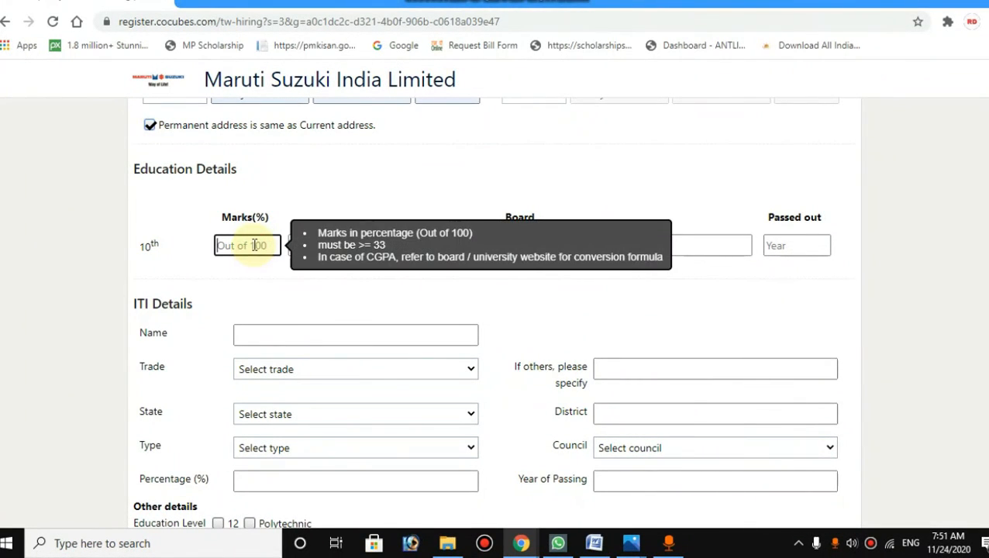
{"action": "left_click", "coordinate": [329, 191]}
{"action": "left_click", "coordinate": [256, 243]}
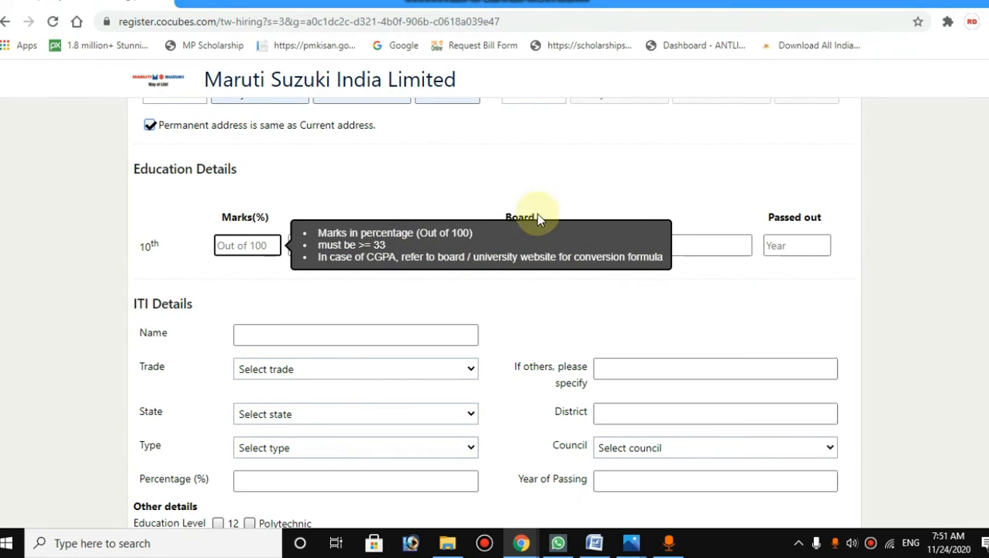
{"action": "left_click", "coordinate": [408, 195]}
{"action": "left_click", "coordinate": [259, 243]}
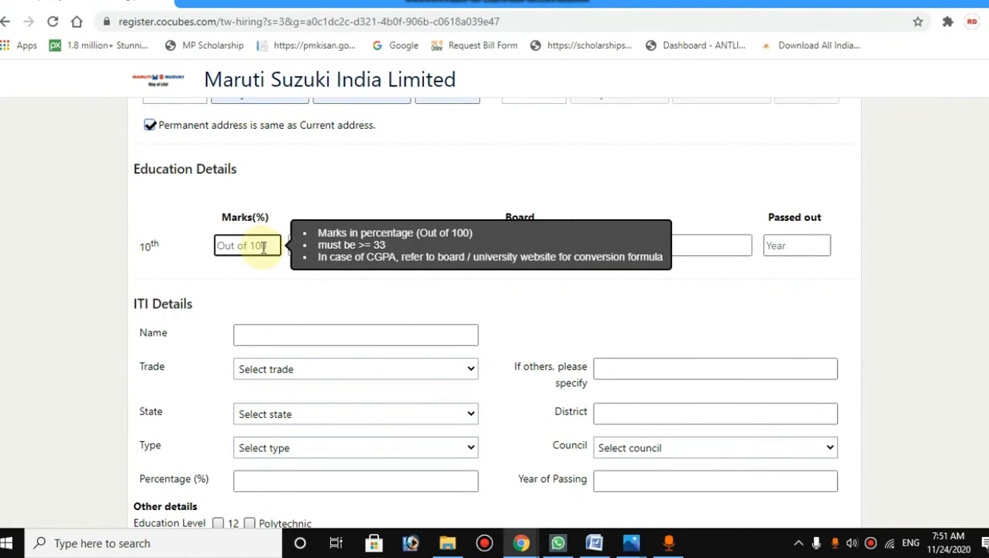
{"action": "type", "text": "56"}
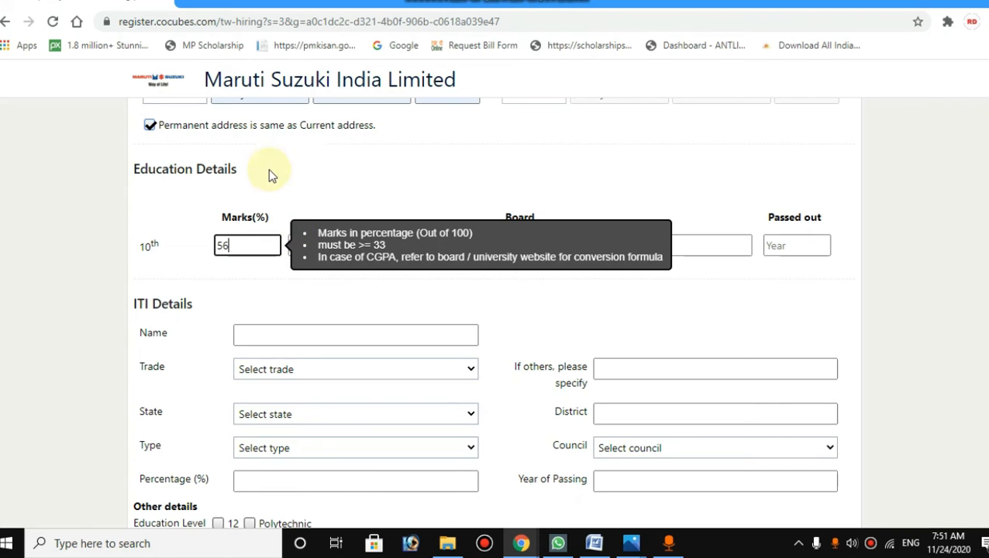
{"action": "left_click", "coordinate": [269, 175]}
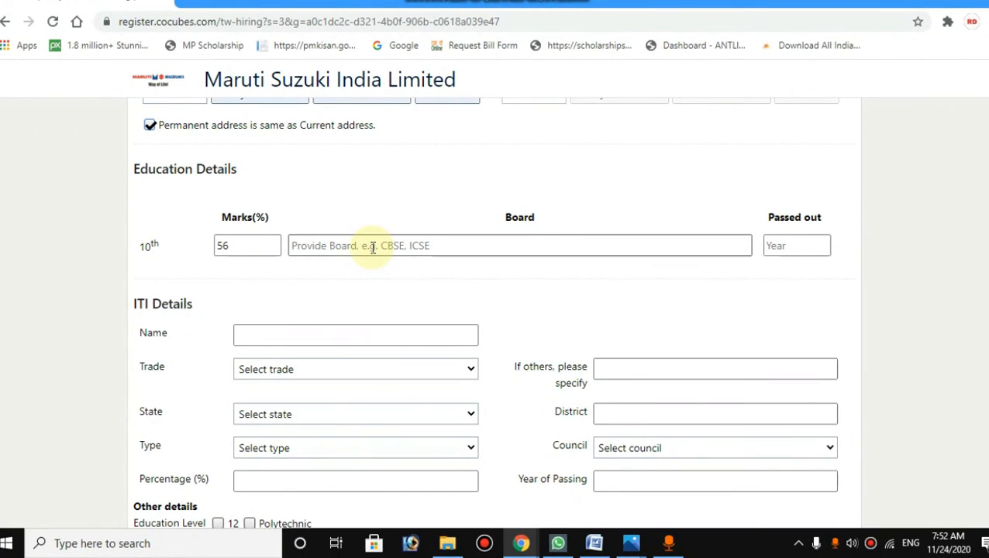
Set the 10th passed-out year to 2017, leaving the board name blank.
{"action": "left_click", "coordinate": [370, 246]}
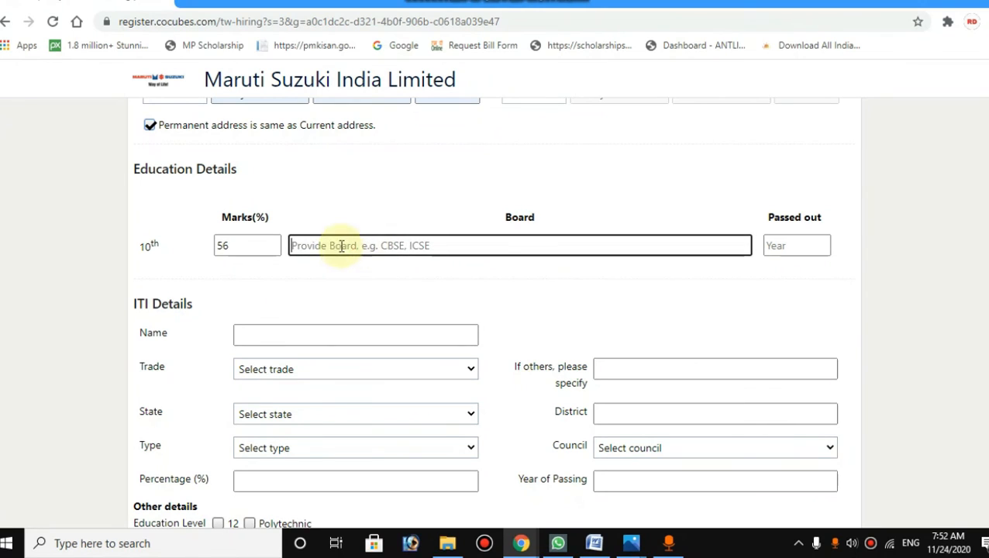
{"action": "left_click", "coordinate": [352, 191]}
{"action": "left_click", "coordinate": [783, 246]}
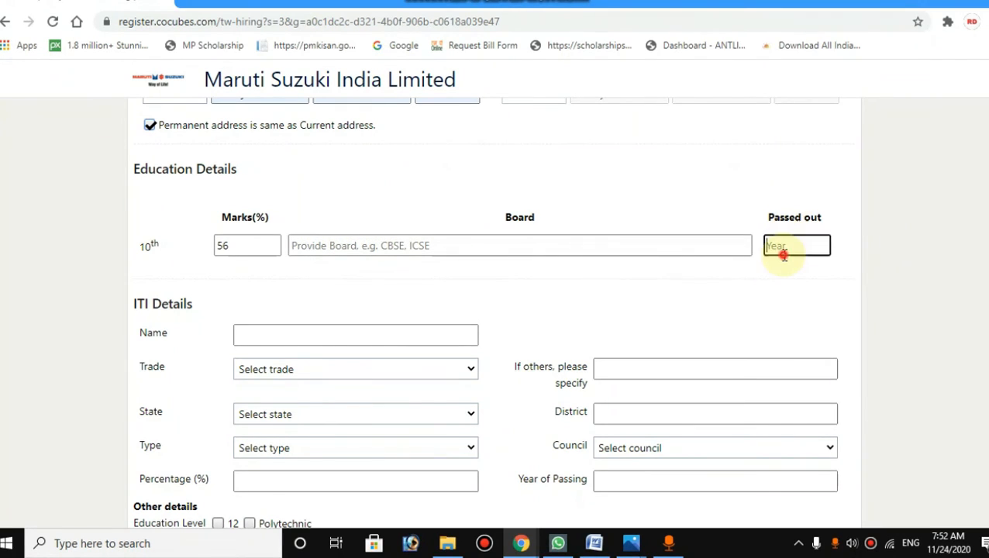
{"action": "left_click", "coordinate": [660, 203]}
{"action": "left_click", "coordinate": [780, 249]}
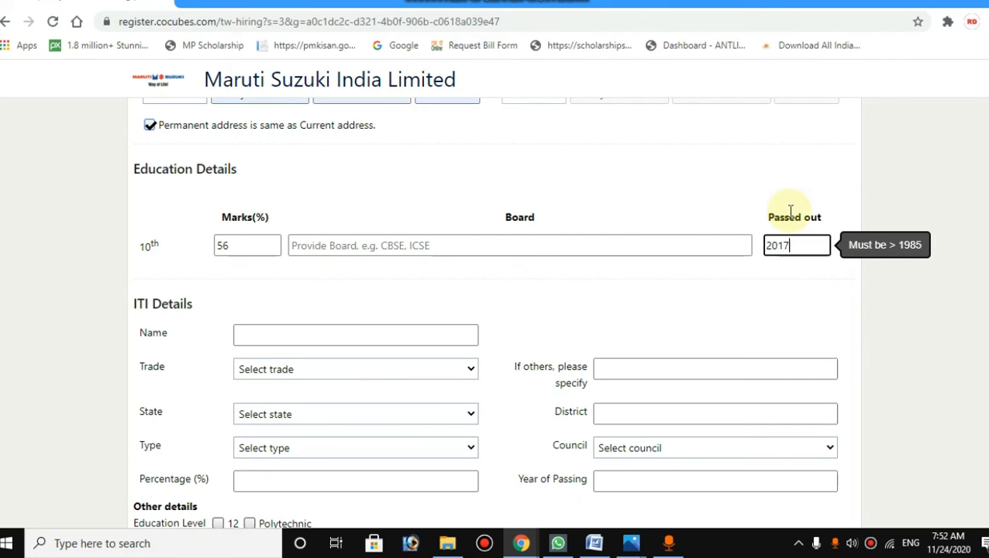
{"action": "left_click", "coordinate": [570, 305]}
{"action": "scroll", "coordinate": [369, 325], "scroll_direction": "down", "scroll_amount": 2}
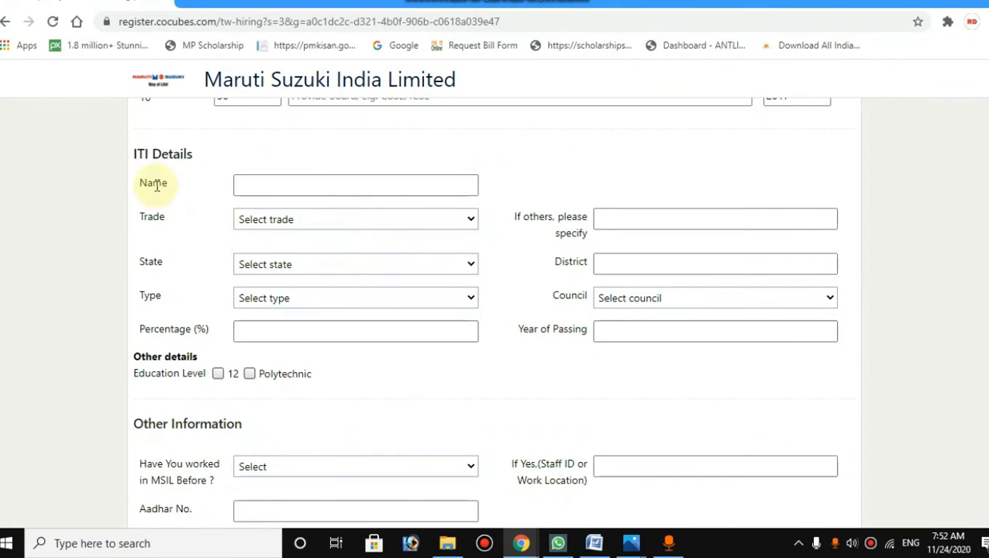
Choose Fitter as the ITI trade.
{"action": "scroll", "coordinate": [163, 175], "scroll_direction": "down", "scroll_amount": 1}
{"action": "scroll", "coordinate": [119, 227], "scroll_direction": "up", "scroll_amount": 1}
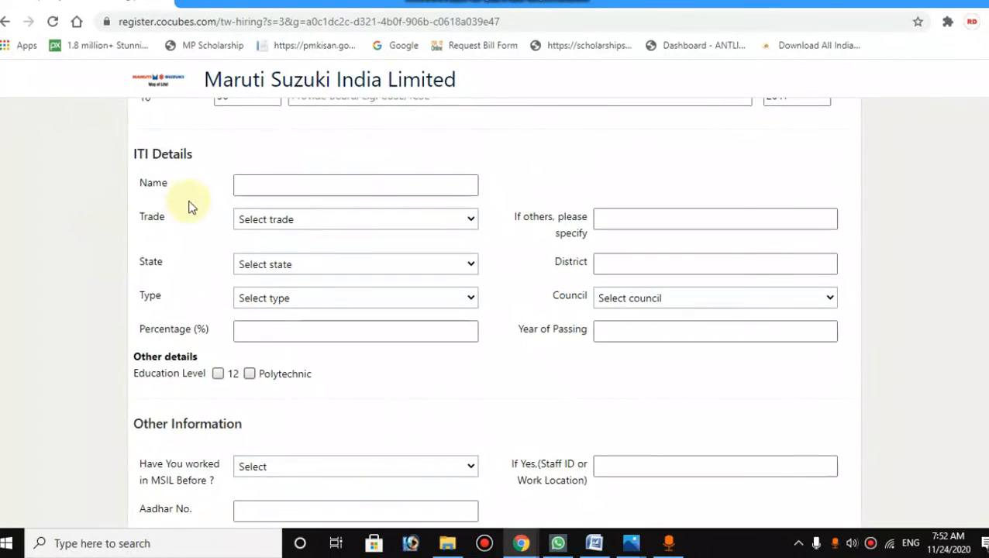
{"action": "left_click", "coordinate": [257, 183]}
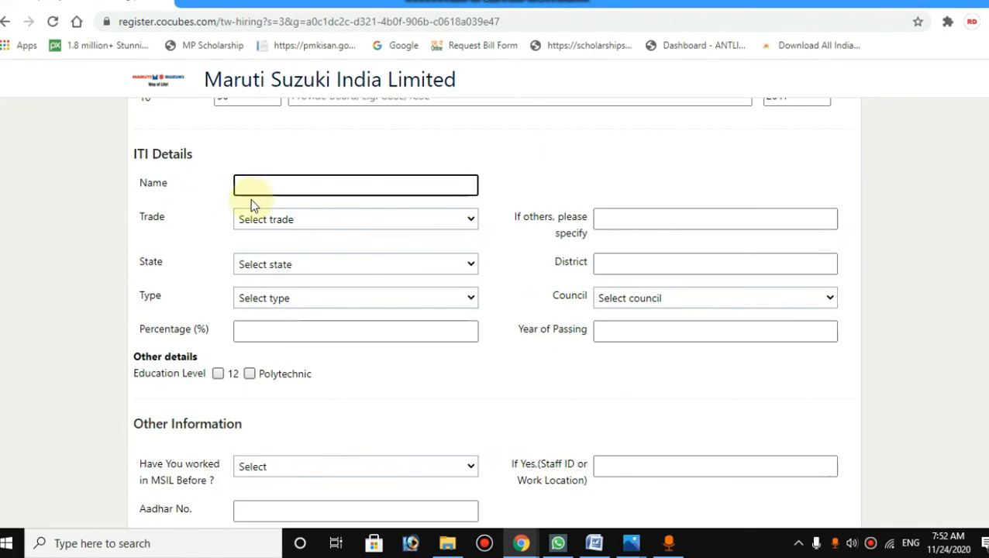
{"action": "left_click", "coordinate": [249, 184]}
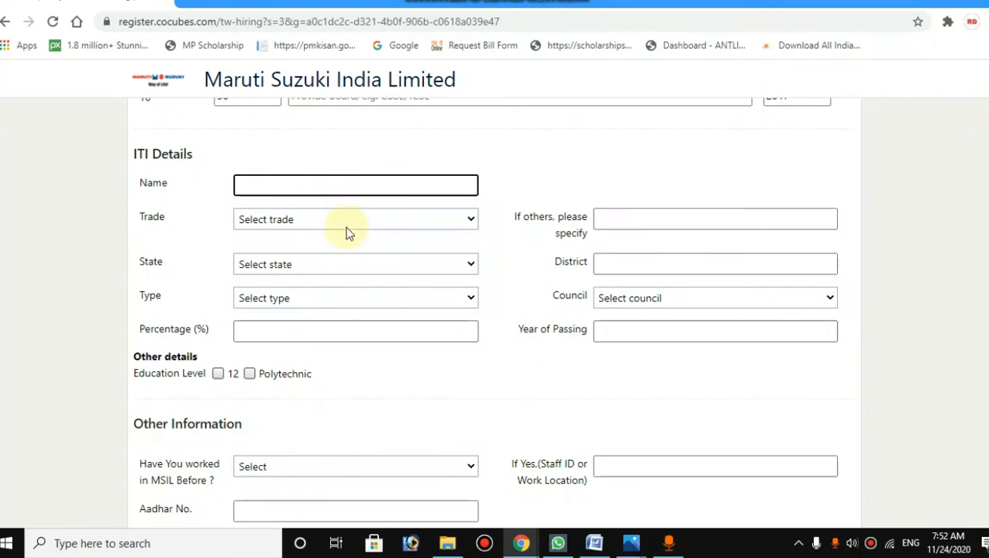
{"action": "left_click", "coordinate": [287, 225]}
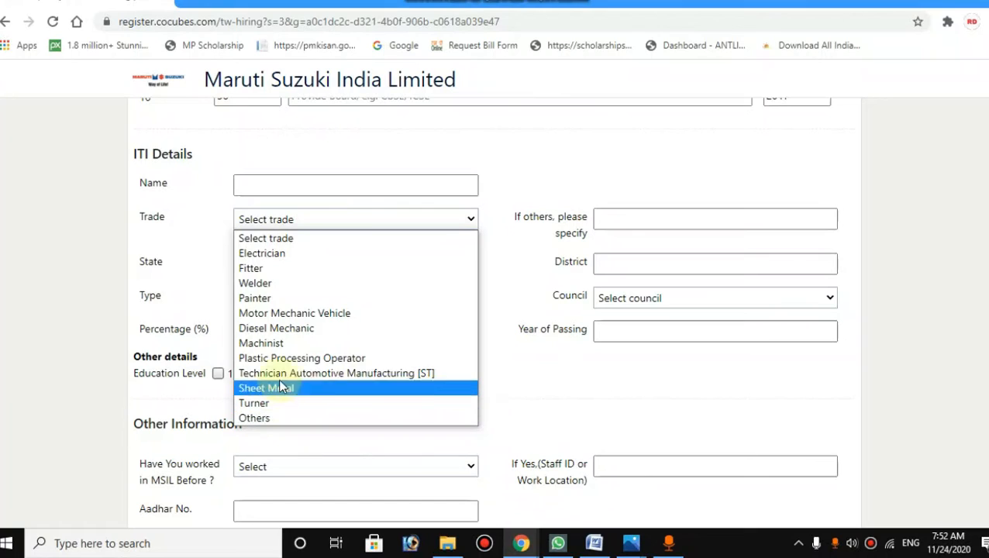
{"action": "left_click", "coordinate": [257, 273]}
Set the ITI state to Uttar Pradesh and the ITI type to Government.
{"action": "scroll", "coordinate": [469, 263], "scroll_direction": "up", "scroll_amount": 1}
{"action": "scroll", "coordinate": [468, 271], "scroll_direction": "down", "scroll_amount": 1}
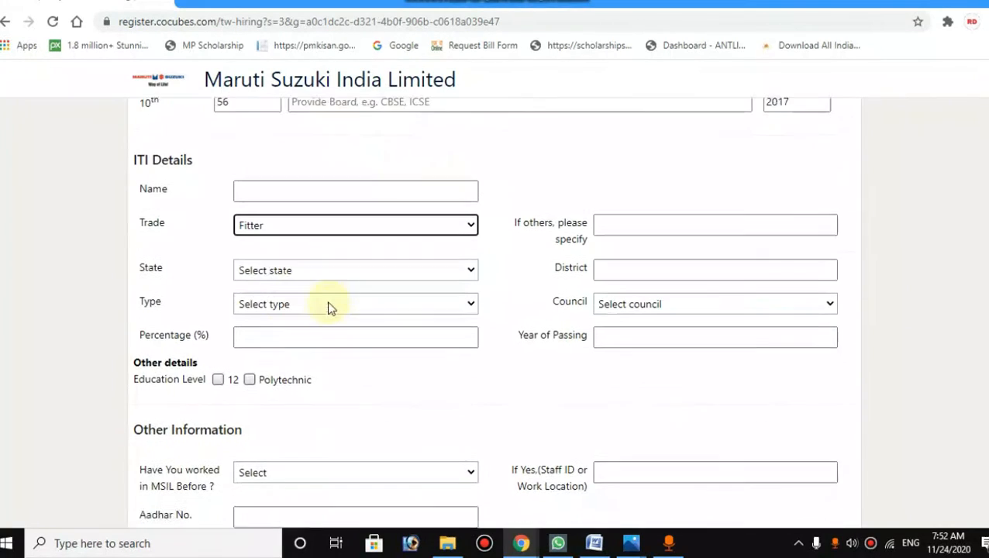
{"action": "scroll", "coordinate": [204, 270], "scroll_direction": "down", "scroll_amount": 1}
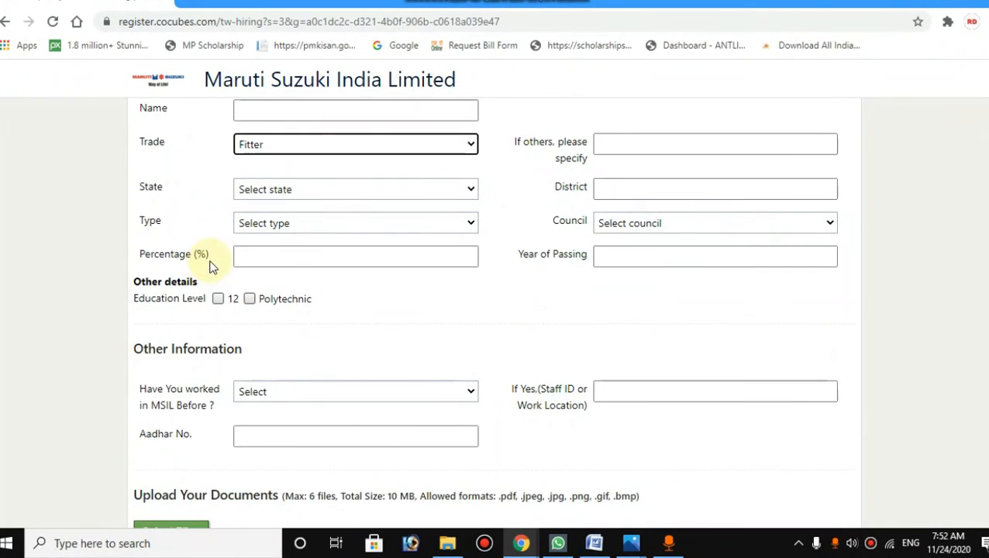
{"action": "scroll", "coordinate": [212, 265], "scroll_direction": "up", "scroll_amount": 1}
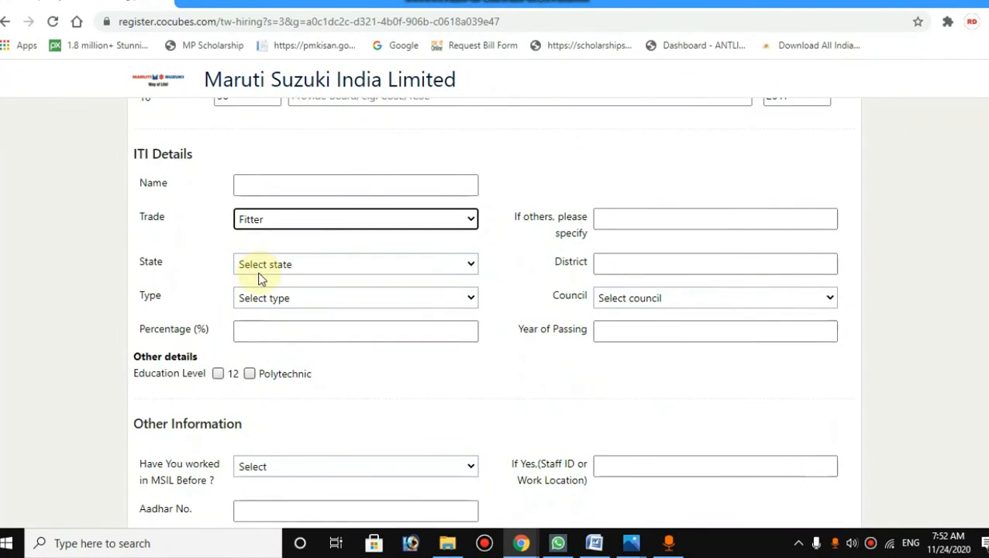
{"action": "left_click", "coordinate": [328, 272]}
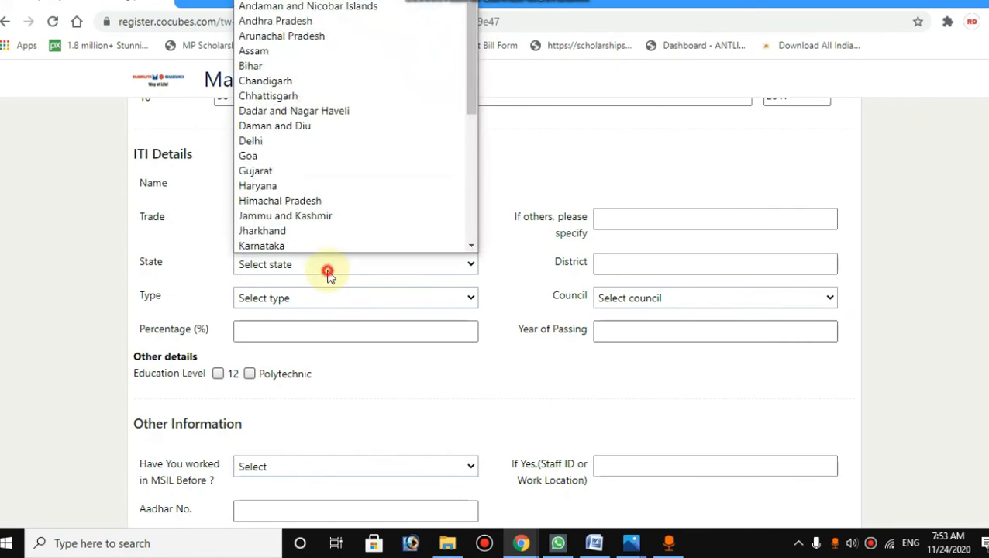
{"action": "scroll", "coordinate": [255, 159], "scroll_direction": "down", "scroll_amount": 4}
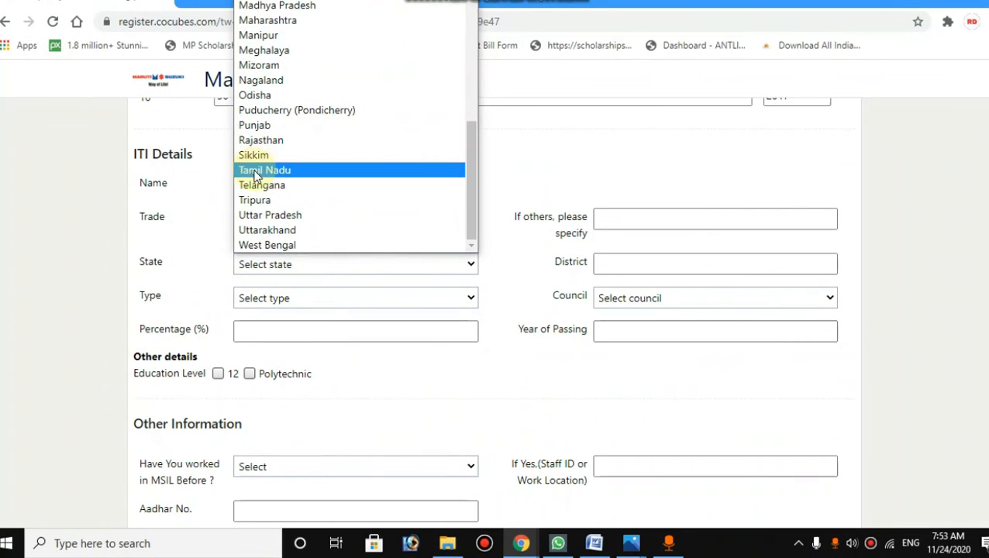
{"action": "left_click", "coordinate": [265, 214]}
{"action": "scroll", "coordinate": [232, 282], "scroll_direction": "down", "scroll_amount": 2}
{"action": "scroll", "coordinate": [231, 292], "scroll_direction": "up", "scroll_amount": 2}
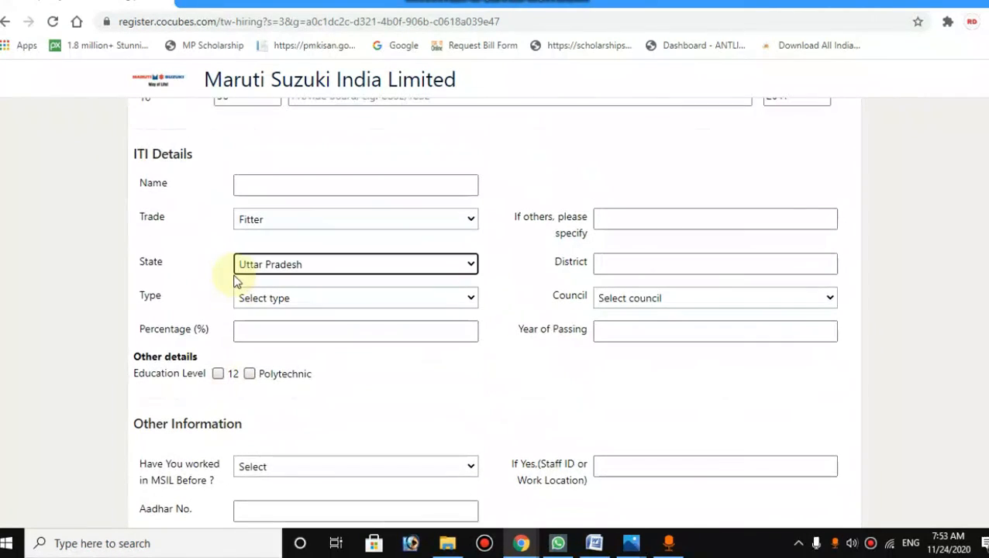
{"action": "left_click", "coordinate": [376, 303]}
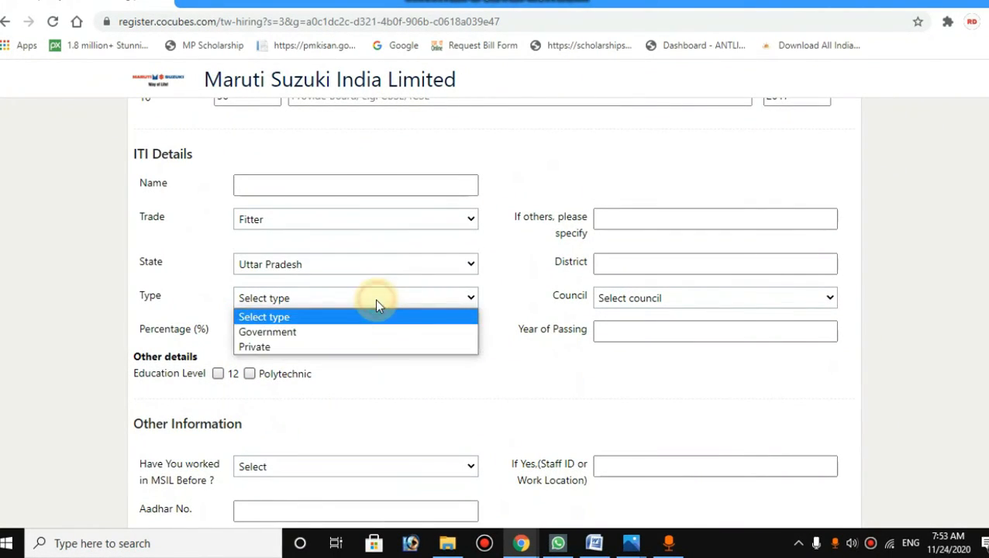
{"action": "left_click", "coordinate": [276, 334]}
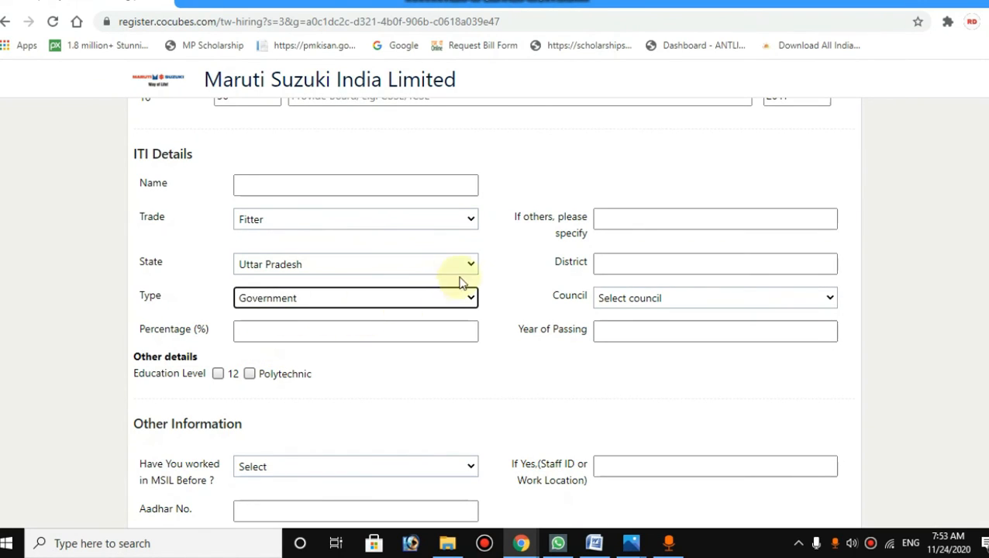
Enter 58 as the ITI percentage.
{"action": "left_click", "coordinate": [329, 332]}
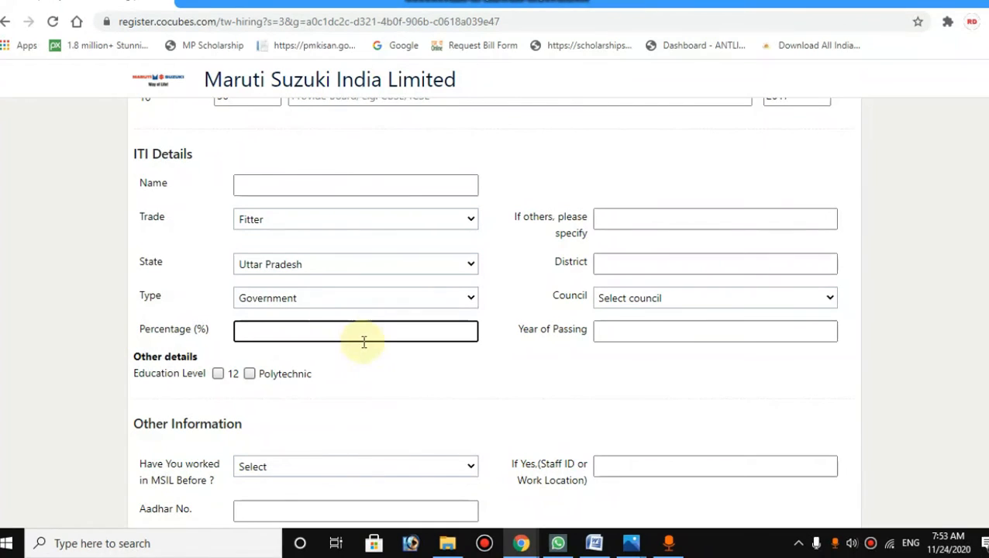
{"action": "type", "text": "58"}
{"action": "left_click", "coordinate": [475, 385]}
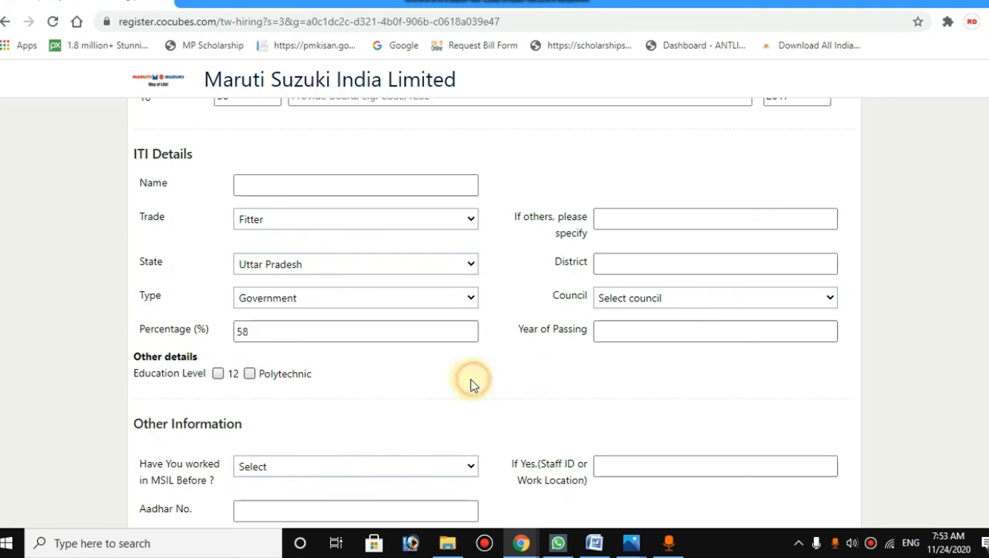
{"action": "left_click", "coordinate": [262, 335]}
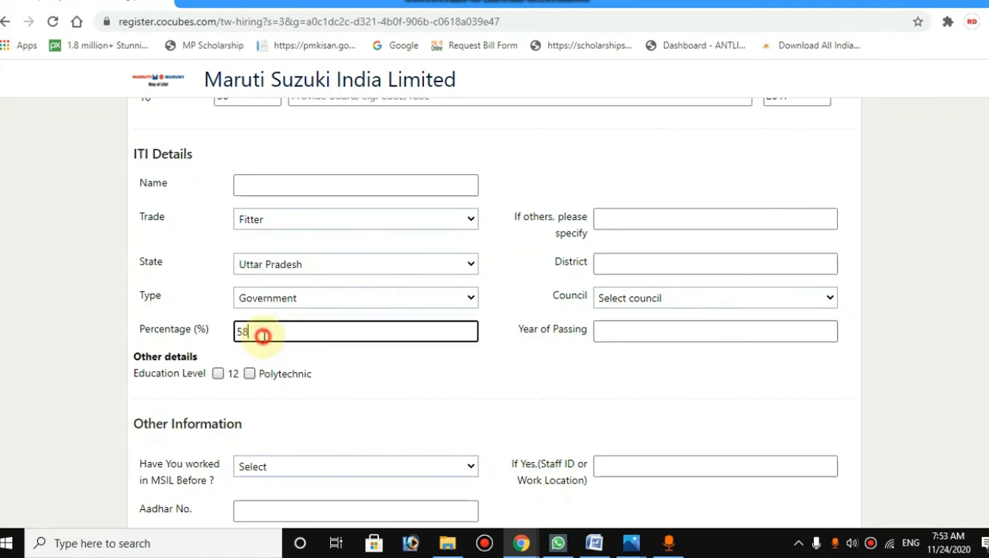
{"action": "left_click", "coordinate": [349, 411]}
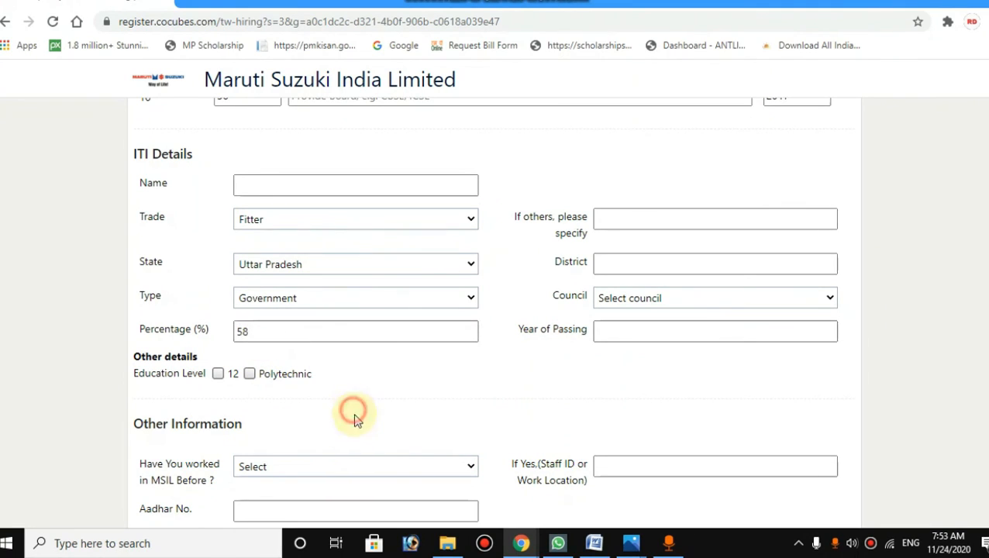
{"action": "left_click", "coordinate": [252, 330]}
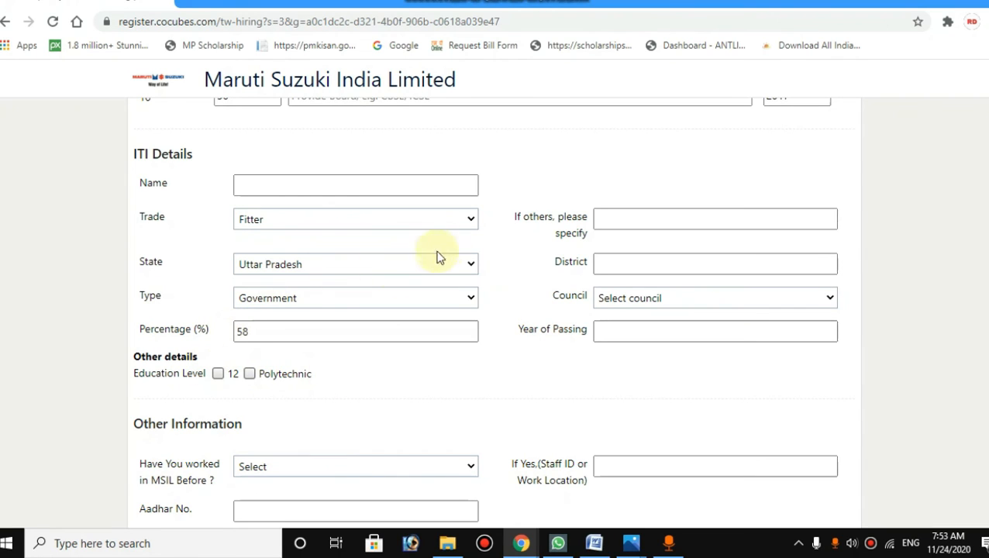
{"action": "scroll", "coordinate": [573, 232], "scroll_direction": "up", "scroll_amount": 3}
{"action": "scroll", "coordinate": [633, 268], "scroll_direction": "down", "scroll_amount": 3}
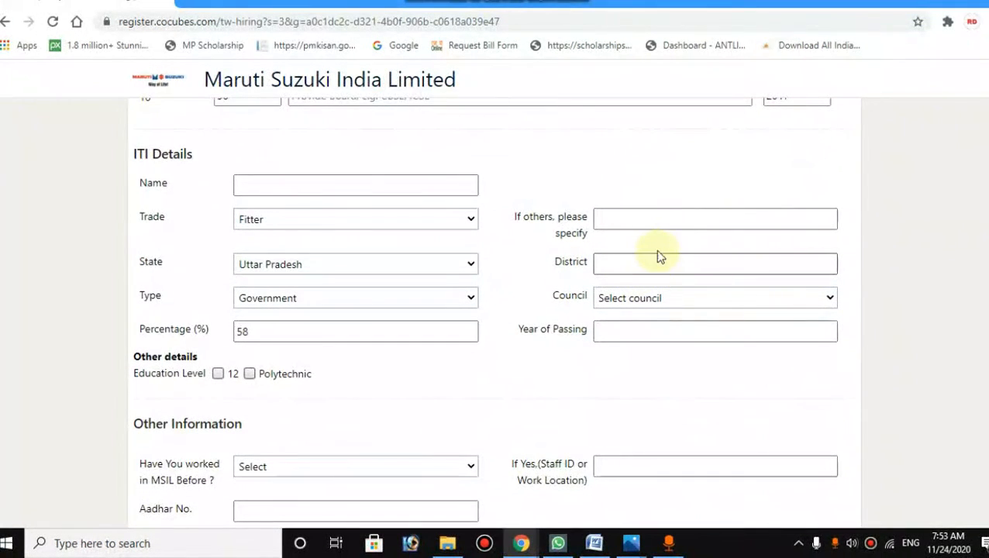
Tick 12 as the only education level, leaving the other-trade specification blank.
{"action": "left_click", "coordinate": [657, 231]}
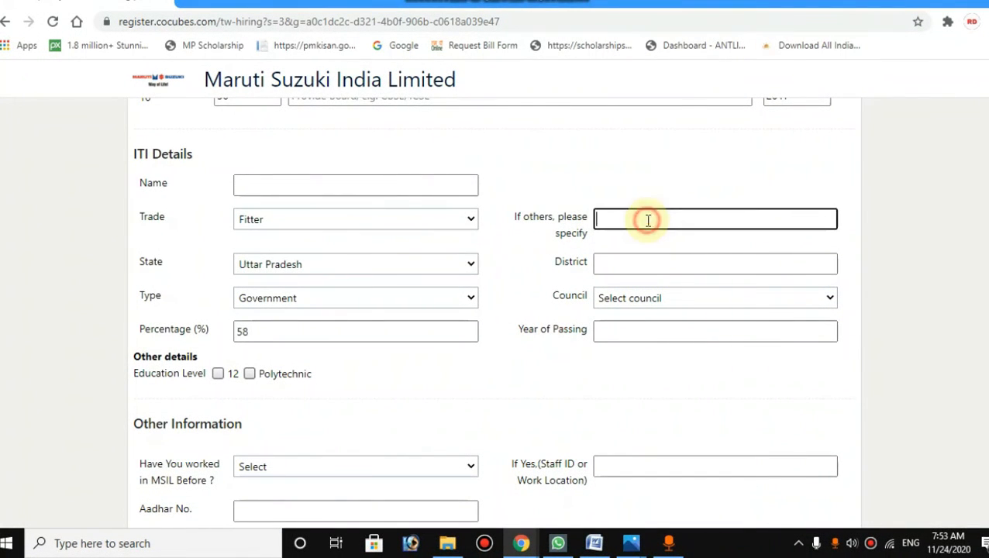
{"action": "left_click", "coordinate": [521, 255]}
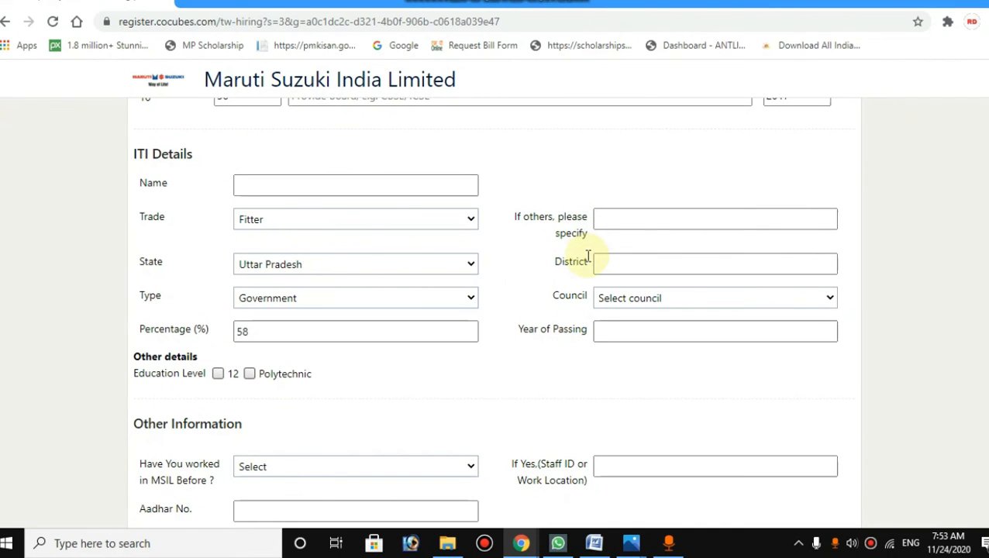
{"action": "scroll", "coordinate": [563, 279], "scroll_direction": "up", "scroll_amount": 3}
{"action": "scroll", "coordinate": [563, 279], "scroll_direction": "down", "scroll_amount": 3}
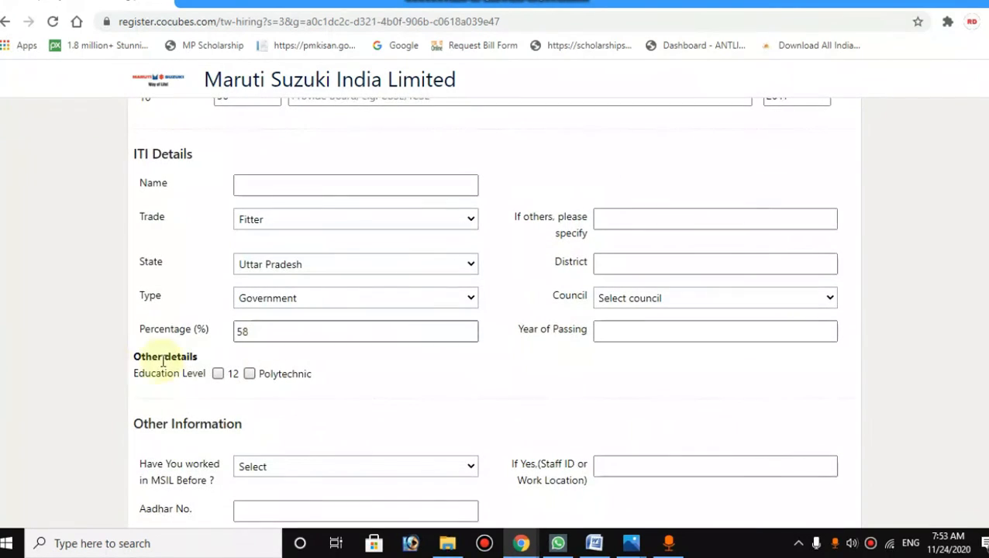
{"action": "left_click", "coordinate": [219, 375]}
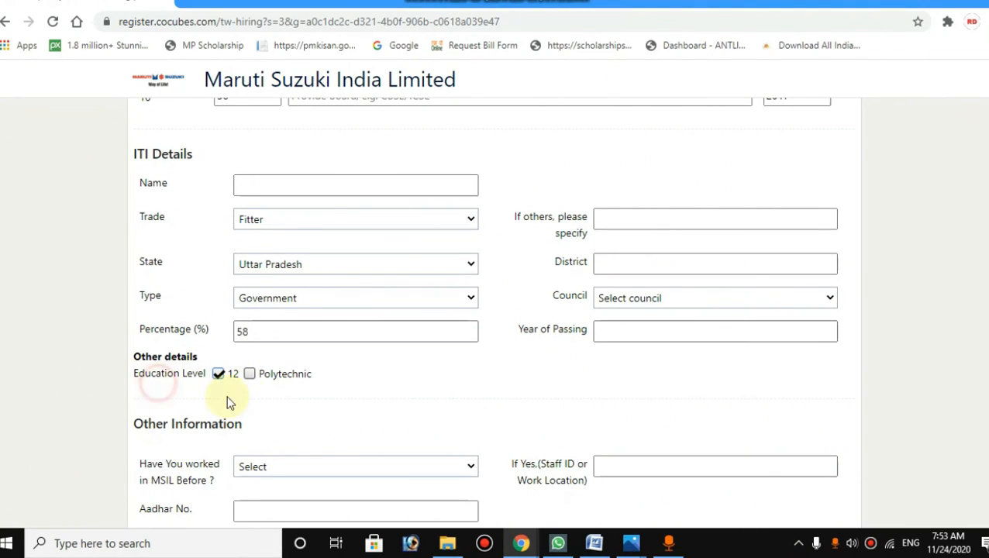
{"action": "left_click", "coordinate": [250, 375]}
{"action": "left_click", "coordinate": [219, 375]}
{"action": "left_click", "coordinate": [249, 375]}
{"action": "left_click", "coordinate": [220, 375]}
{"action": "scroll", "coordinate": [354, 354], "scroll_direction": "up", "scroll_amount": 2}
{"action": "scroll", "coordinate": [354, 354], "scroll_direction": "down", "scroll_amount": 2}
Choose NCVT as the ITI council, leaving district and other-trade fields empty.
{"action": "left_click", "coordinate": [664, 222]}
{"action": "left_click", "coordinate": [565, 197]}
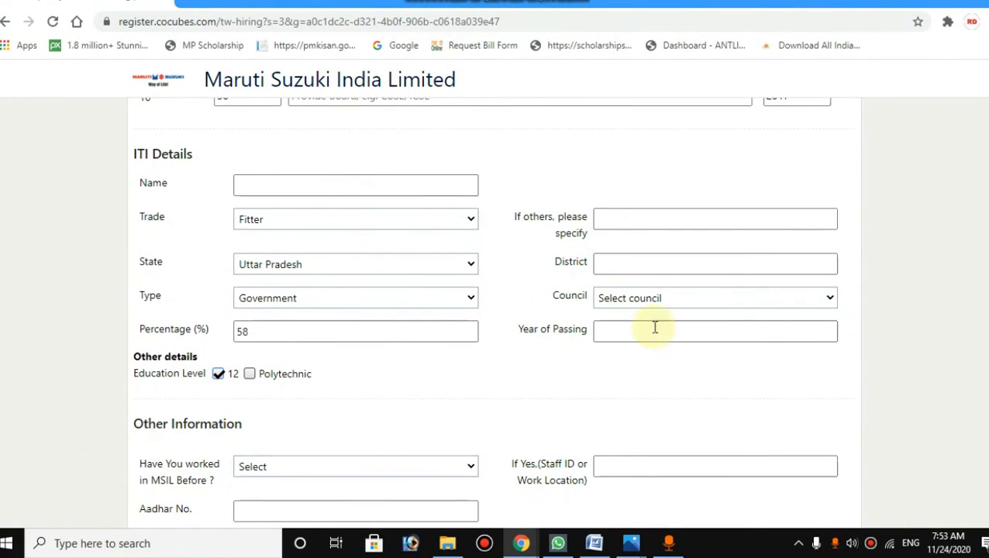
{"action": "left_click", "coordinate": [621, 264]}
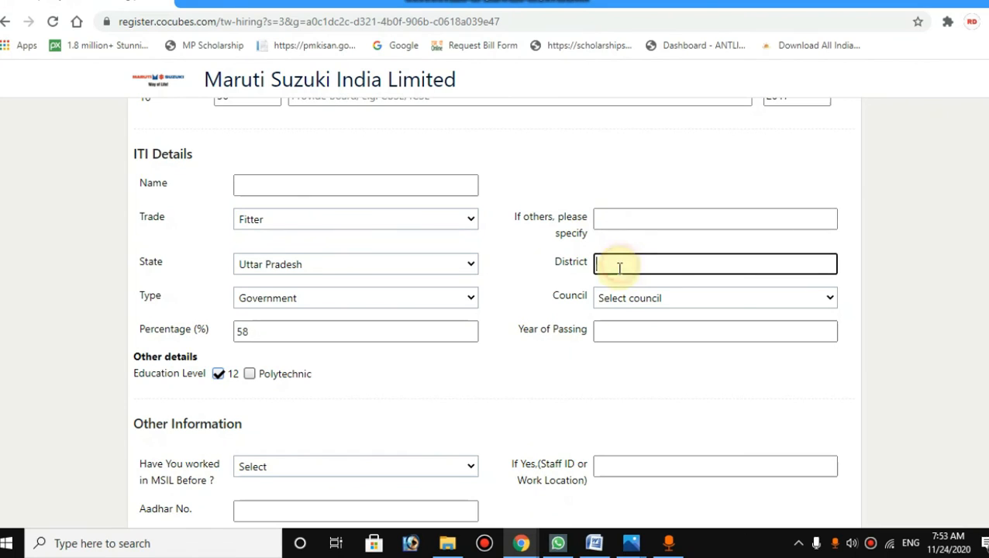
{"action": "left_click", "coordinate": [534, 270]}
{"action": "left_click", "coordinate": [657, 301]}
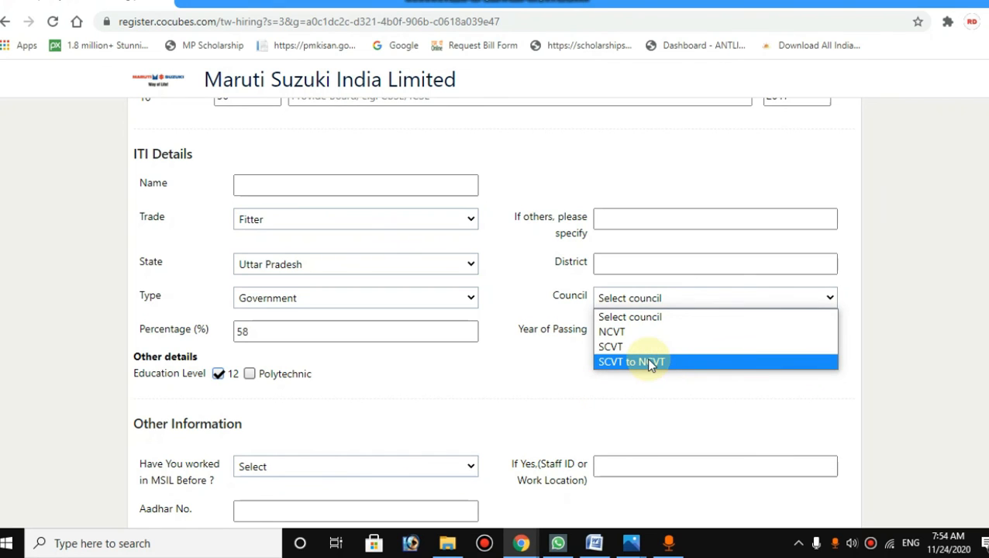
{"action": "left_click", "coordinate": [612, 332]}
{"action": "scroll", "coordinate": [574, 333], "scroll_direction": "down", "scroll_amount": 2}
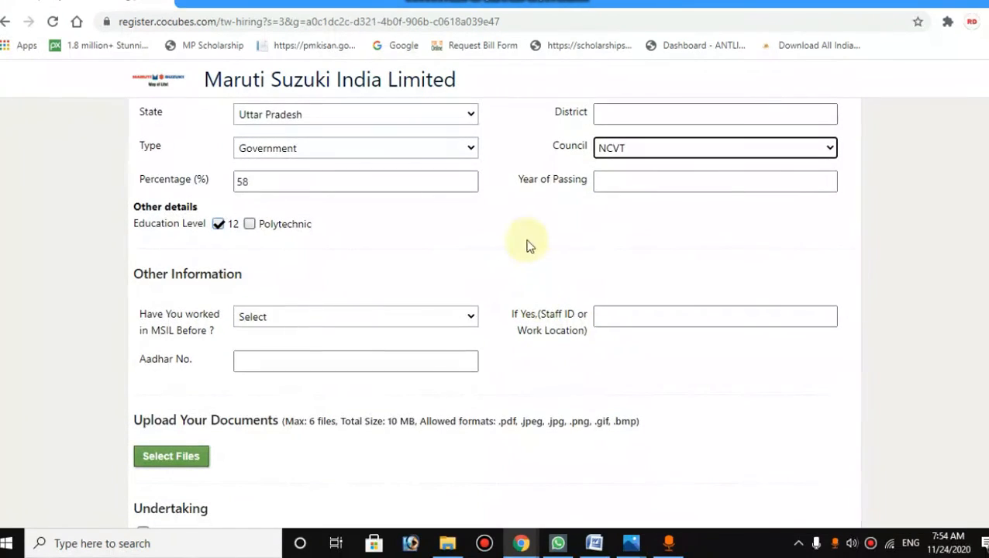
Put the caret back in the Year of Passing field and scroll down the form.
{"action": "left_click", "coordinate": [663, 183]}
{"action": "left_click", "coordinate": [593, 221]}
{"action": "left_click", "coordinate": [610, 185]}
{"action": "scroll", "coordinate": [622, 198], "scroll_direction": "up", "scroll_amount": 2}
{"action": "scroll", "coordinate": [629, 198], "scroll_direction": "down", "scroll_amount": 2}
{"action": "left_click", "coordinate": [627, 197]}
{"action": "left_click", "coordinate": [629, 187]}
{"action": "scroll", "coordinate": [224, 236], "scroll_direction": "down", "scroll_amount": 1}
{"action": "scroll", "coordinate": [224, 235], "scroll_direction": "down", "scroll_amount": 2}
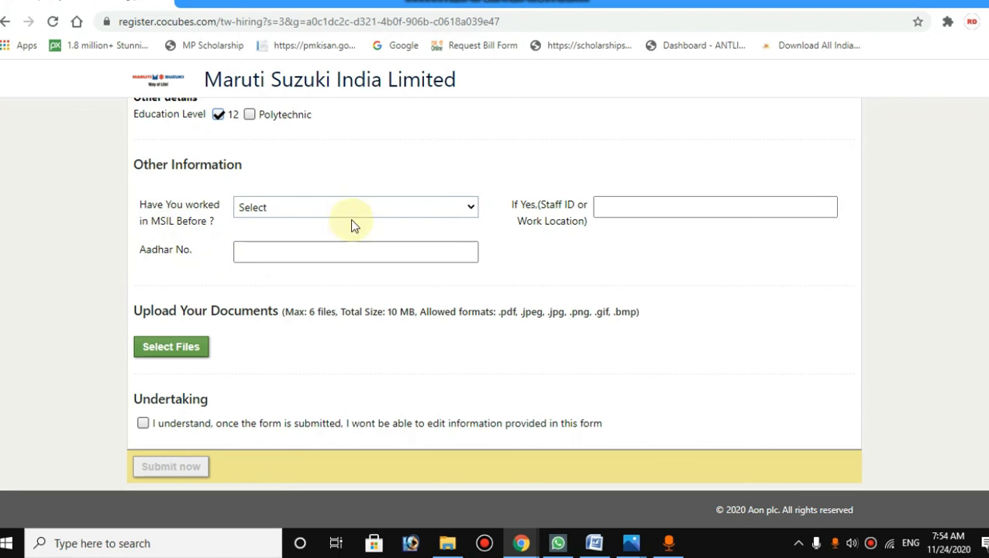
Select No for 'Have You worked in MSIL Before?', leaving Staff ID and Aadhar No. empty.
{"action": "left_click", "coordinate": [431, 207]}
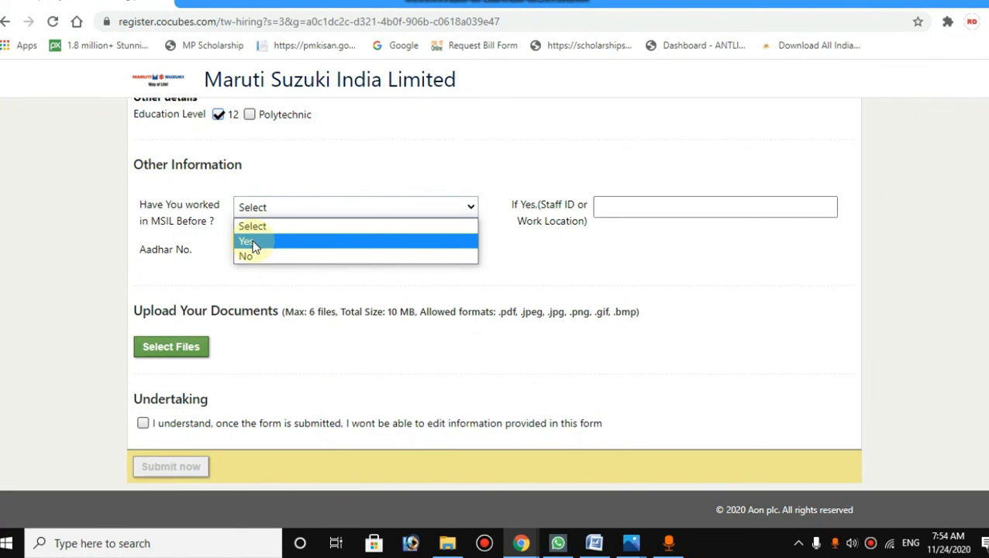
{"action": "left_click", "coordinate": [252, 258]}
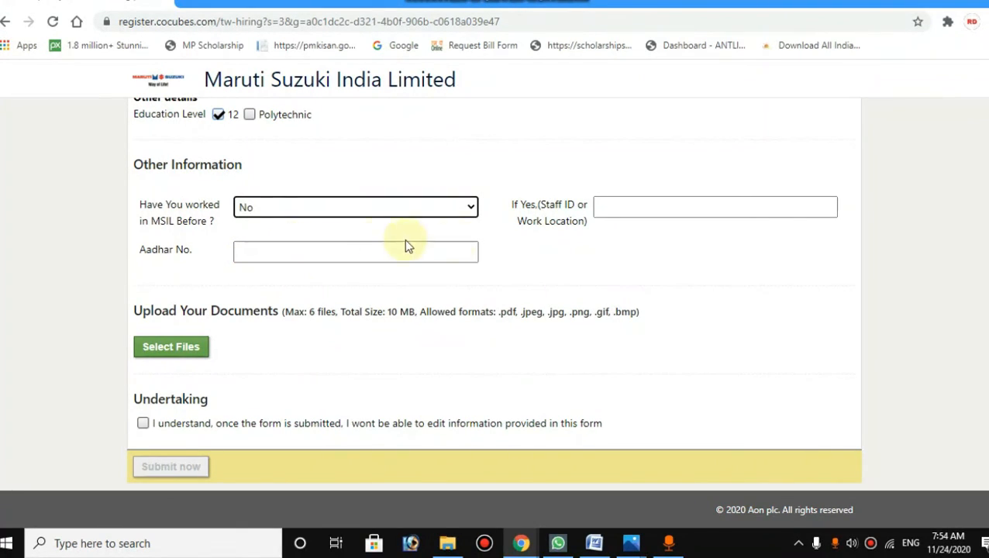
{"action": "left_click", "coordinate": [639, 209]}
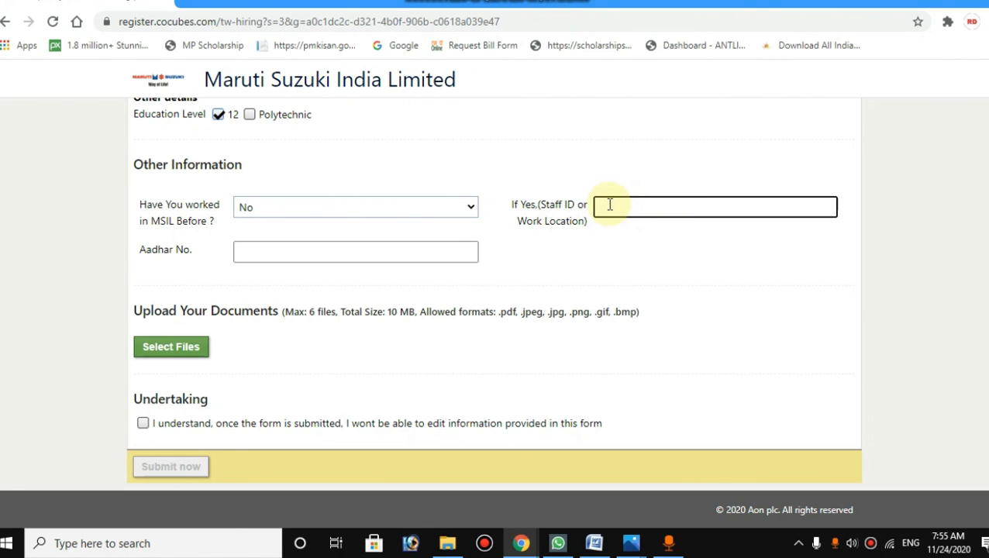
{"action": "left_click", "coordinate": [720, 221]}
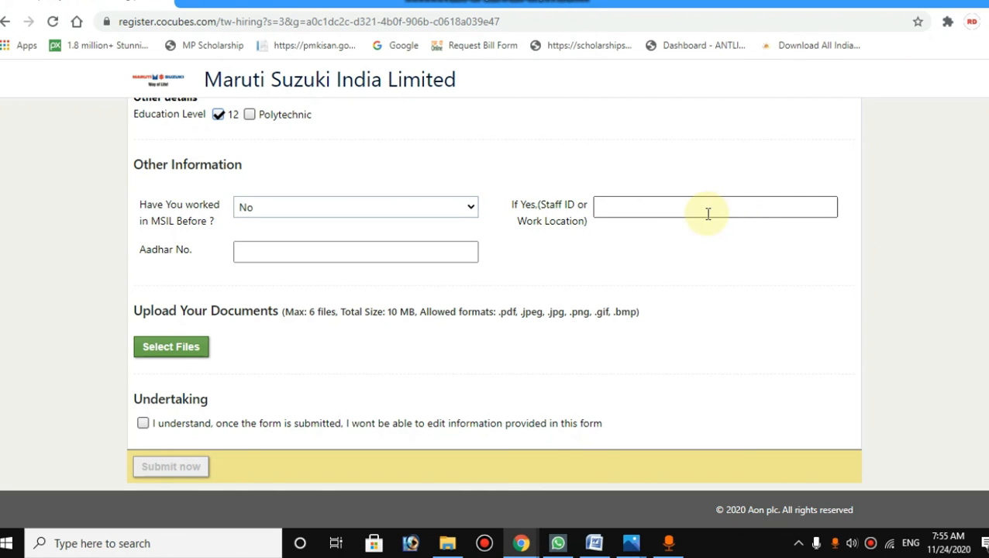
{"action": "left_click", "coordinate": [658, 209]}
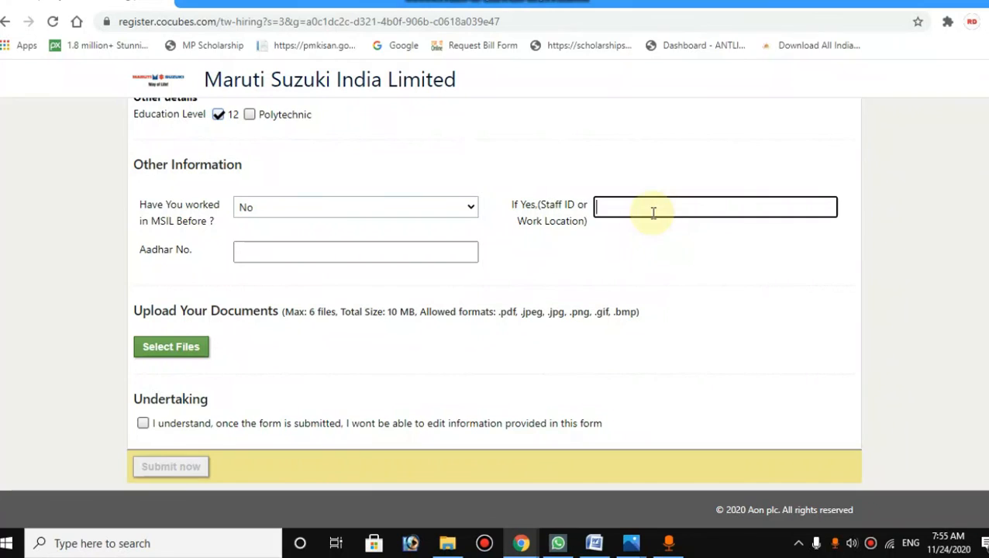
{"action": "left_click", "coordinate": [294, 252]}
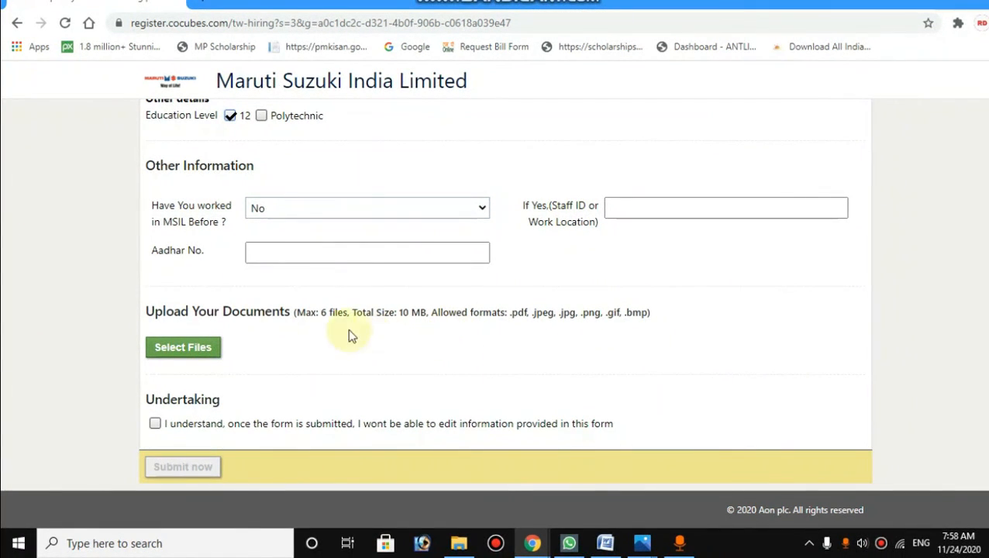
{"action": "scroll", "coordinate": [227, 336], "scroll_direction": "up", "scroll_amount": 1}
{"action": "scroll", "coordinate": [193, 341], "scroll_direction": "down", "scroll_amount": 1}
{"action": "scroll", "coordinate": [206, 369], "scroll_direction": "up", "scroll_amount": 2}
{"action": "scroll", "coordinate": [203, 370], "scroll_direction": "down", "scroll_amount": 1}
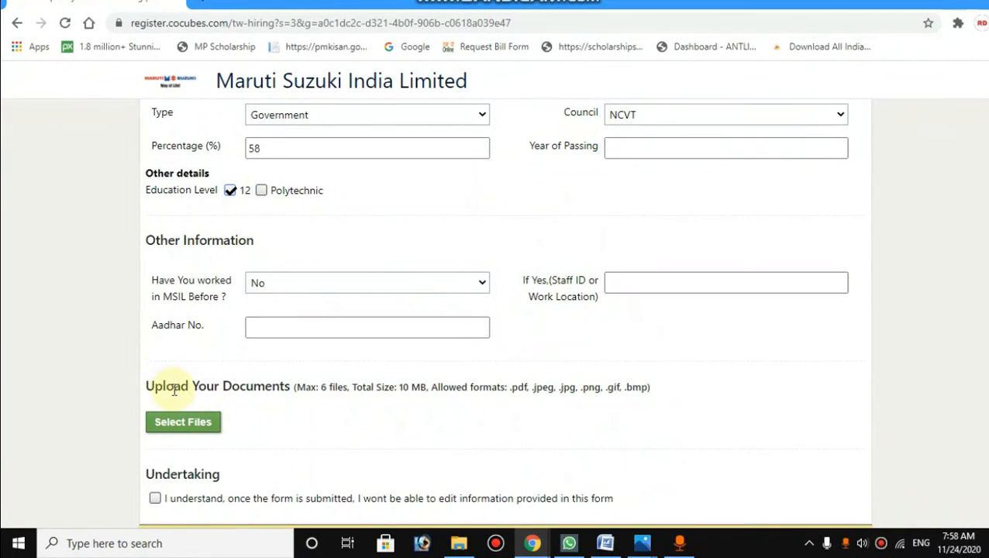
{"action": "left_click_drag", "start_coordinate": [142, 387], "coordinate": [668, 426]}
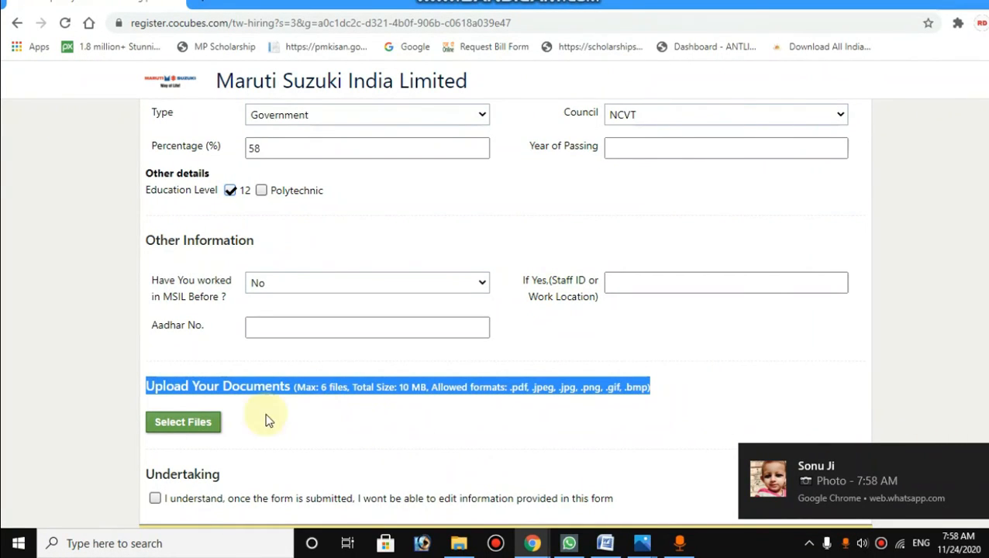
{"action": "scroll", "coordinate": [201, 411], "scroll_direction": "down", "scroll_amount": 1}
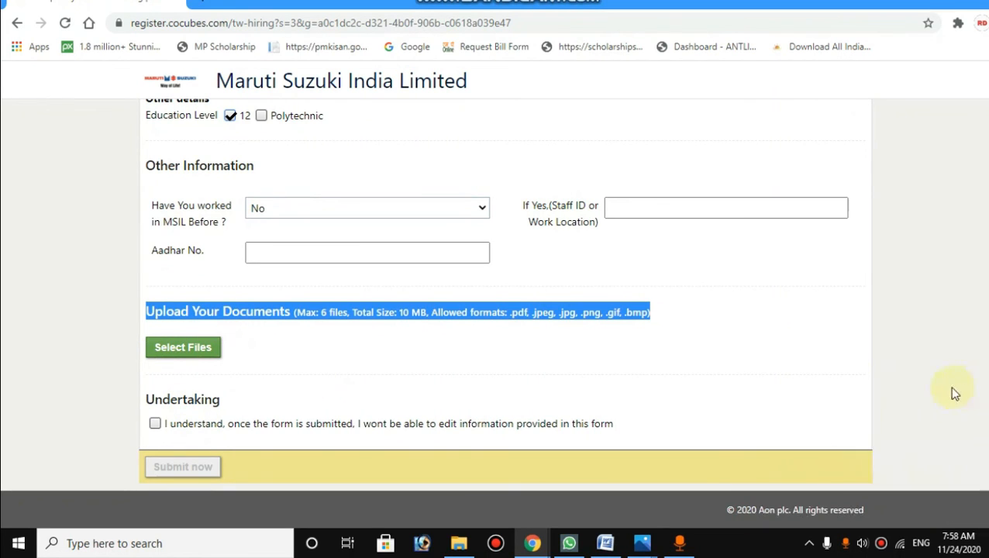
{"action": "left_click", "coordinate": [302, 362]}
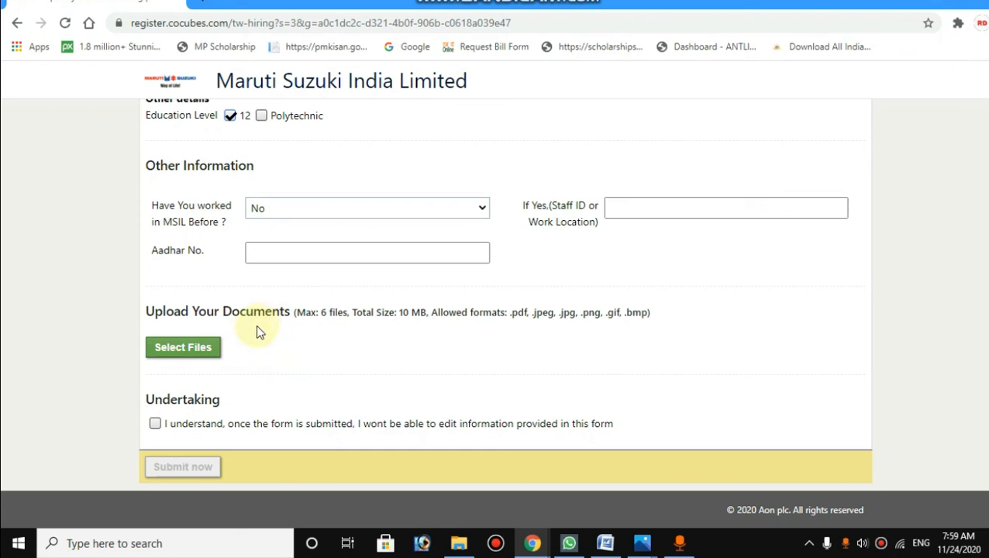
Upload MOHI.pdf (113.18 KB, 0.11 MB total) from Pictures and tick the Undertaking checkbox.
{"action": "left_click", "coordinate": [200, 350]}
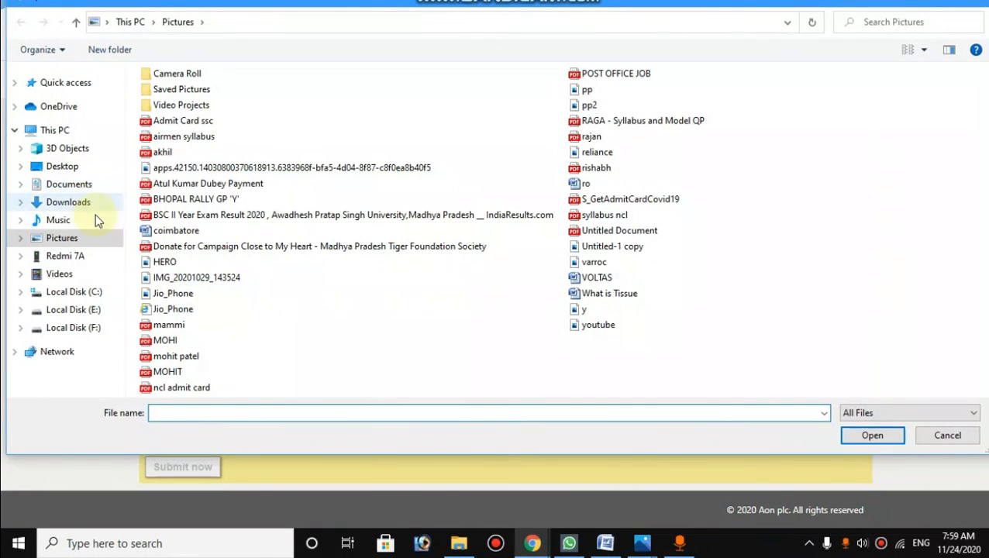
{"action": "double_click", "coordinate": [171, 344]}
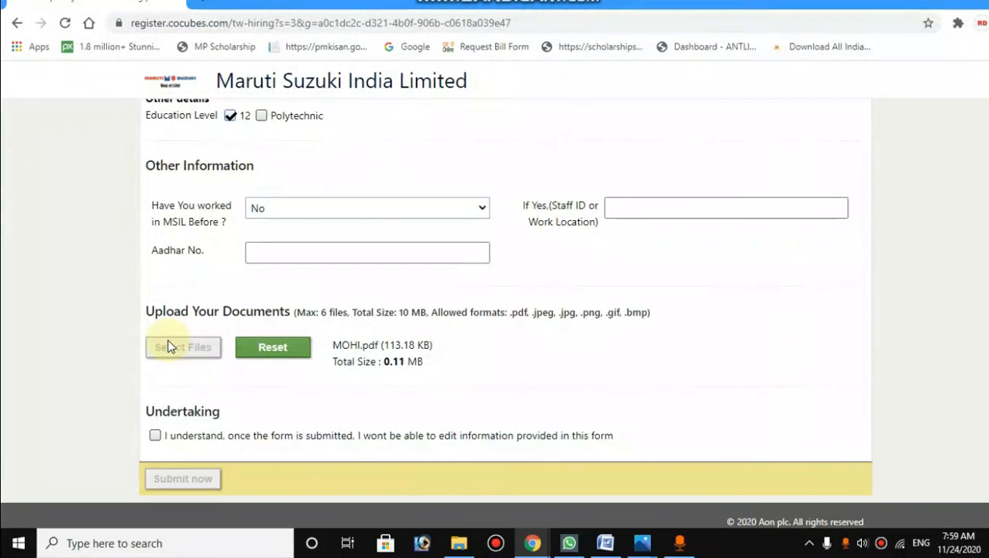
{"action": "left_click", "coordinate": [378, 364]}
{"action": "left_click_drag", "start_coordinate": [383, 365], "coordinate": [464, 380]}
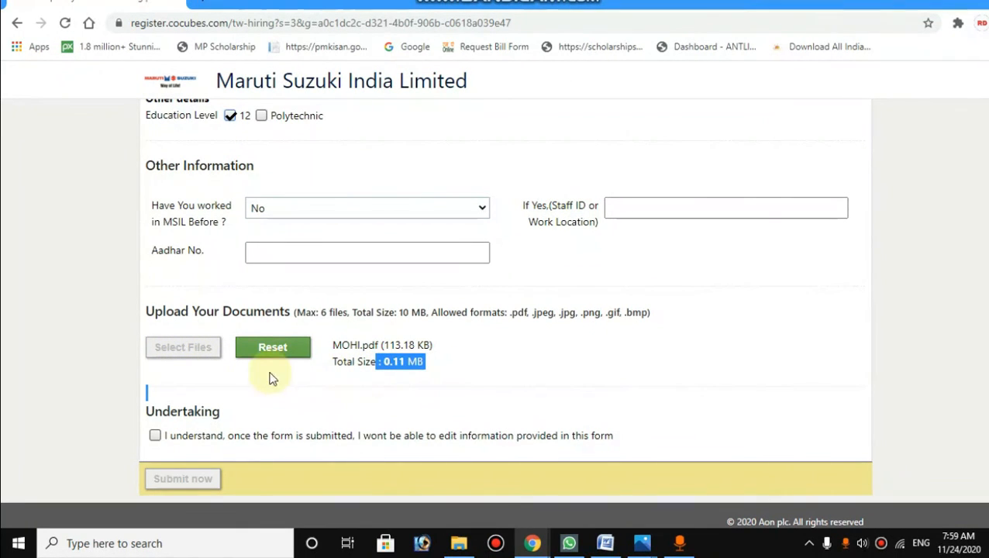
{"action": "scroll", "coordinate": [233, 390], "scroll_direction": "down", "scroll_amount": 1}
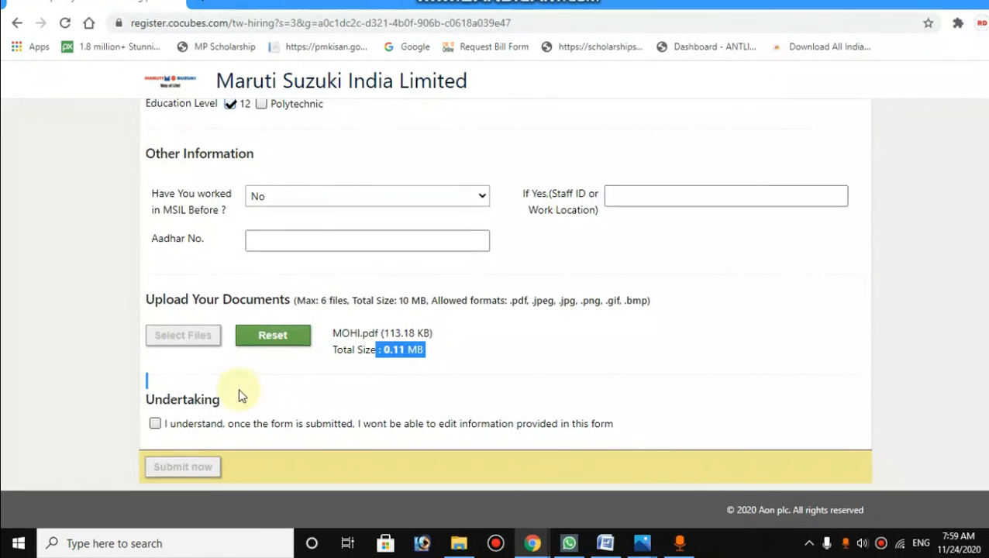
{"action": "left_click", "coordinate": [155, 424]}
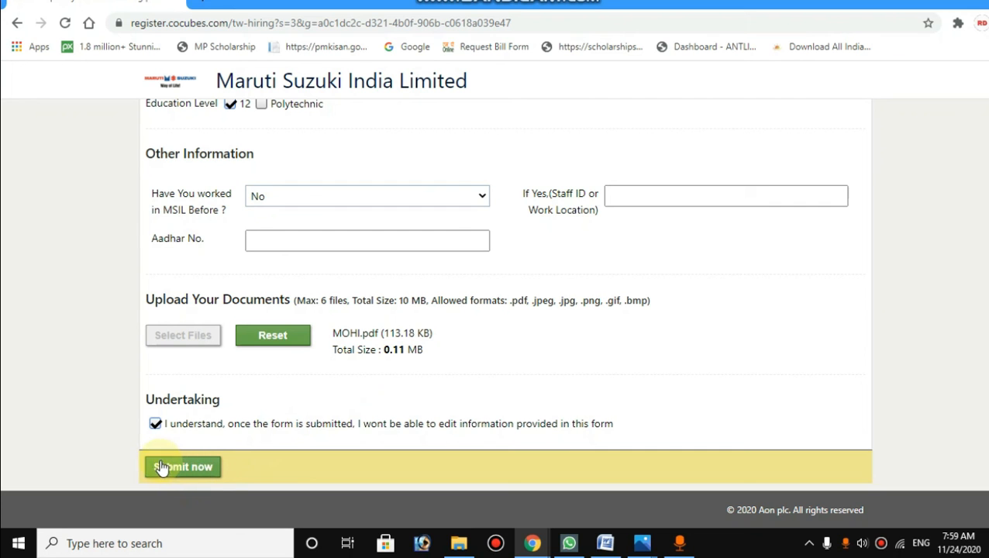
{"action": "left_click_drag", "start_coordinate": [121, 470], "coordinate": [272, 467]}
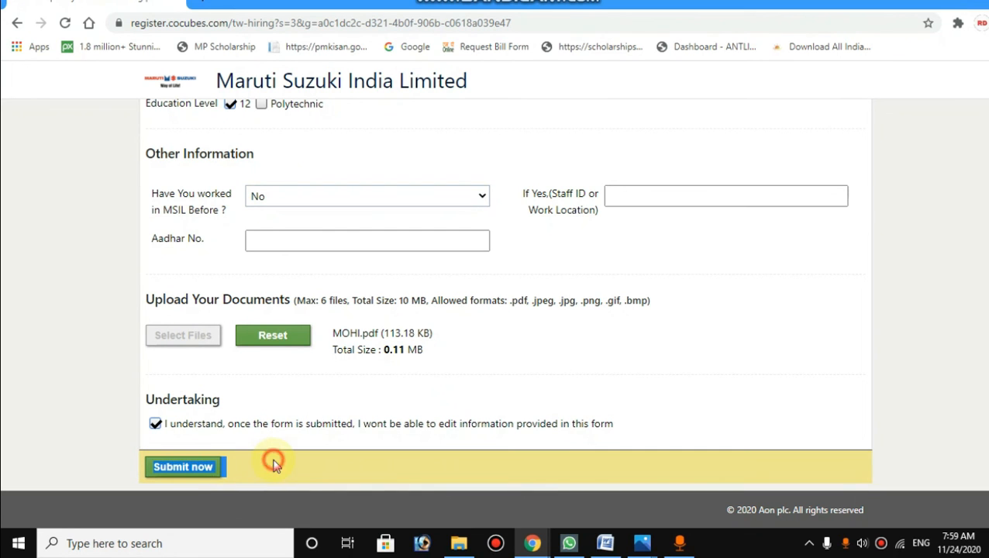
{"action": "scroll", "coordinate": [310, 400], "scroll_direction": "up", "scroll_amount": 8}
{"action": "scroll", "coordinate": [356, 390], "scroll_direction": "up", "scroll_amount": 10}
{"action": "scroll", "coordinate": [477, 298], "scroll_direction": "down", "scroll_amount": 1}
{"action": "scroll", "coordinate": [497, 303], "scroll_direction": "up", "scroll_amount": 1}
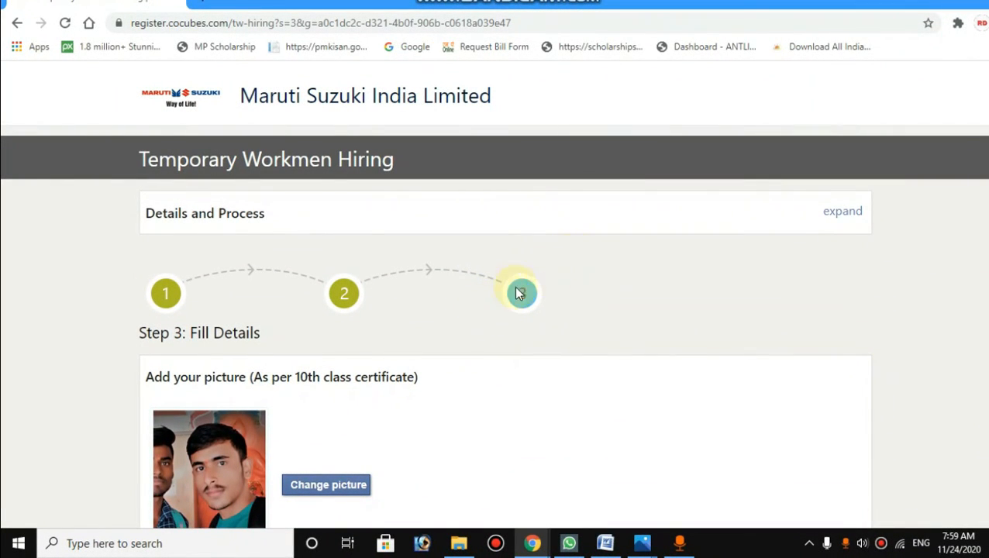
{"action": "scroll", "coordinate": [359, 353], "scroll_direction": "down", "scroll_amount": 10}
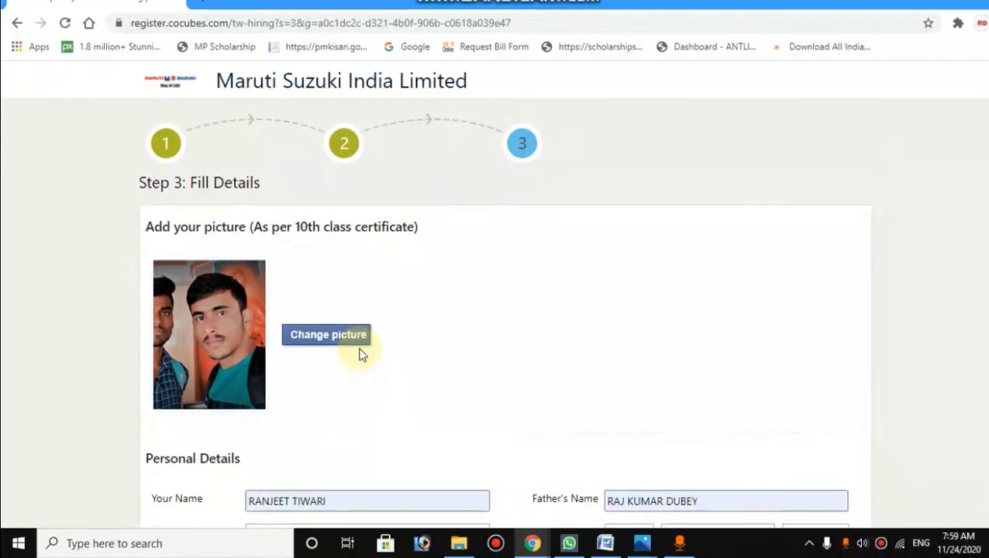
{"action": "scroll", "coordinate": [363, 344], "scroll_direction": "down", "scroll_amount": 8}
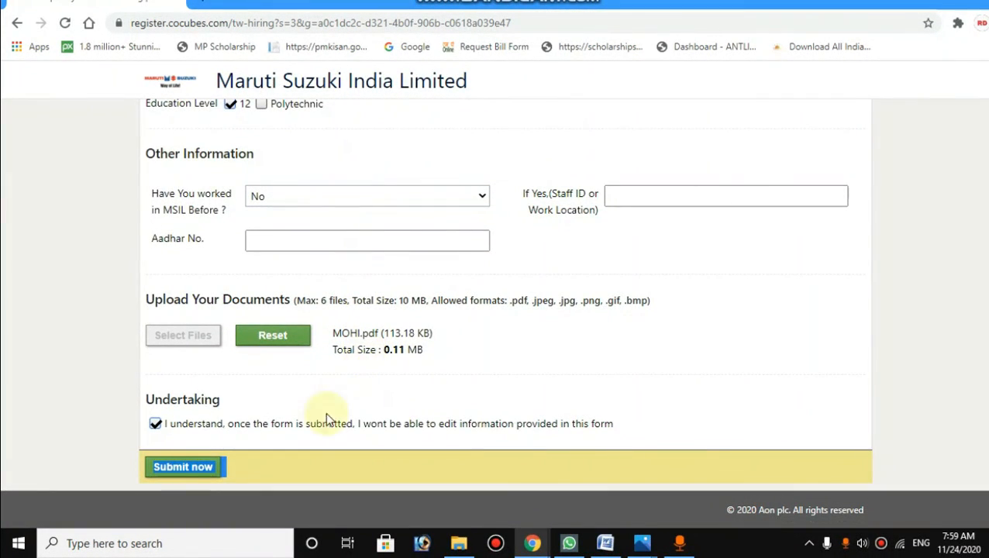
{"action": "scroll", "coordinate": [339, 409], "scroll_direction": "up", "scroll_amount": 3}
{"action": "scroll", "coordinate": [338, 409], "scroll_direction": "up", "scroll_amount": 4}
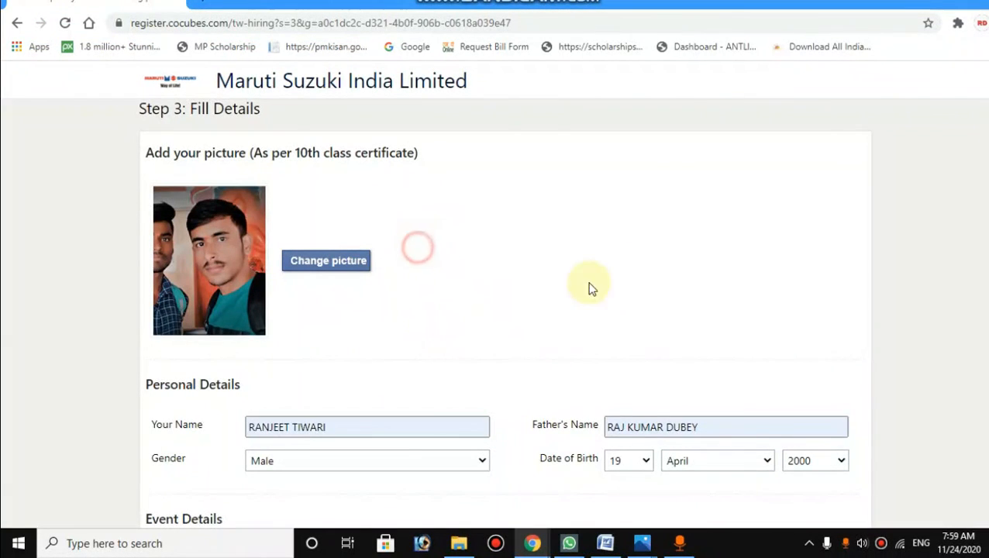
{"action": "scroll", "coordinate": [262, 370], "scroll_direction": "down", "scroll_amount": 2}
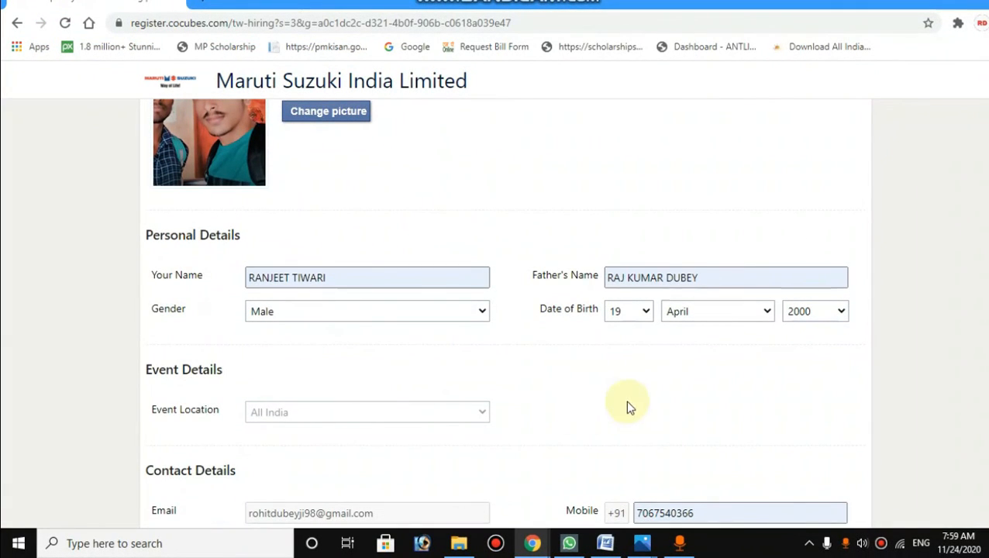